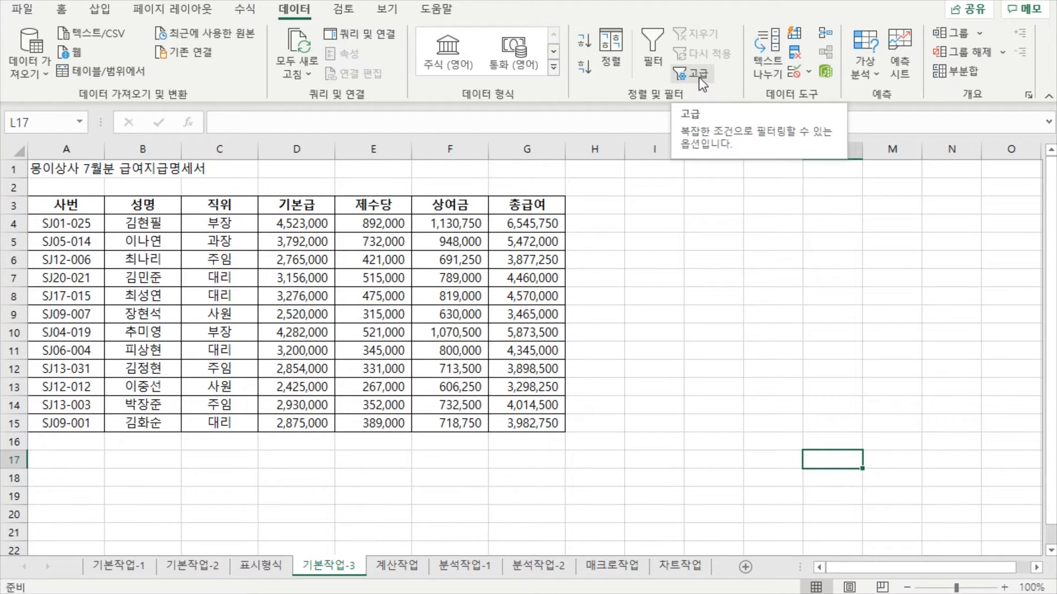
pyautogui.click(642, 227)
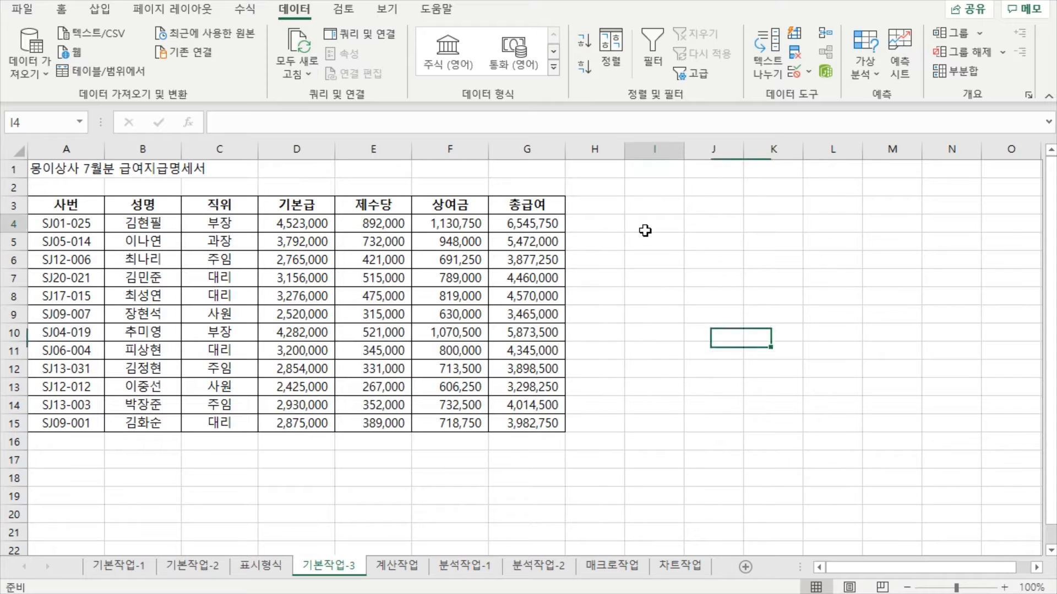
pyautogui.click(517, 255)
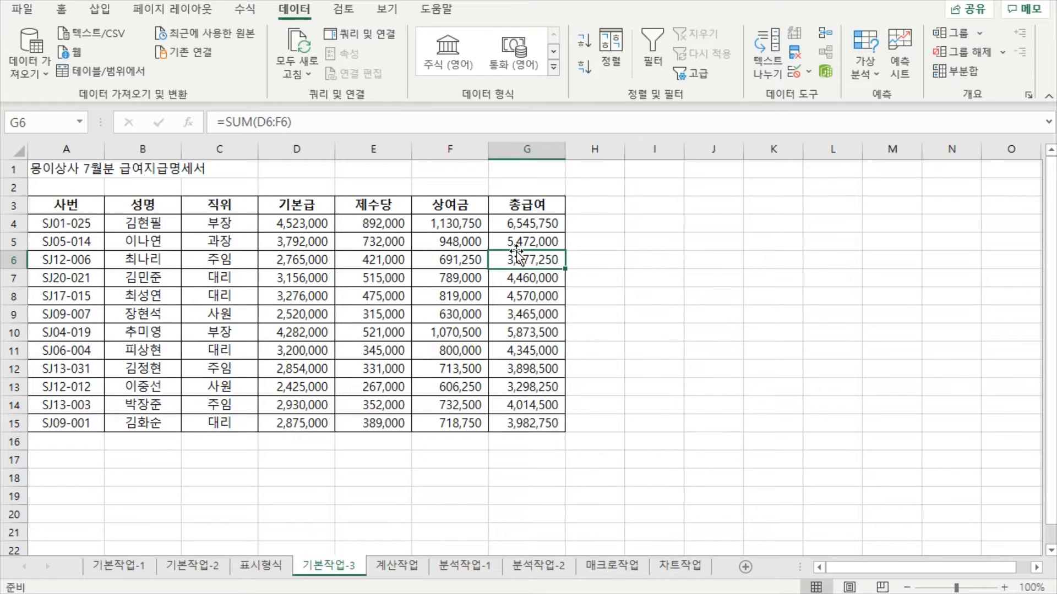
pyautogui.click(422, 242)
pyautogui.click(299, 231)
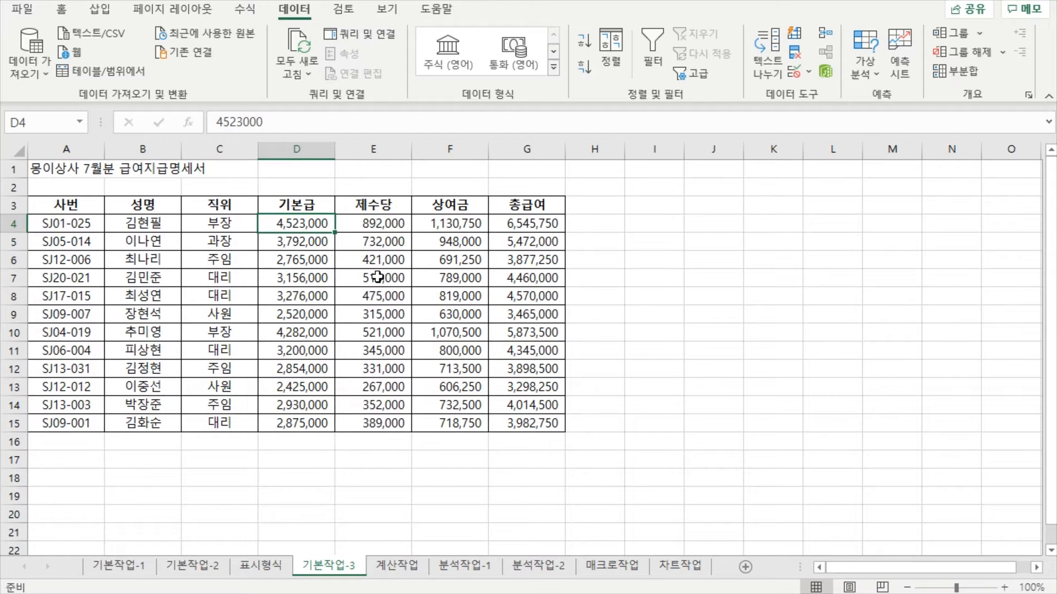
pyautogui.click(321, 245)
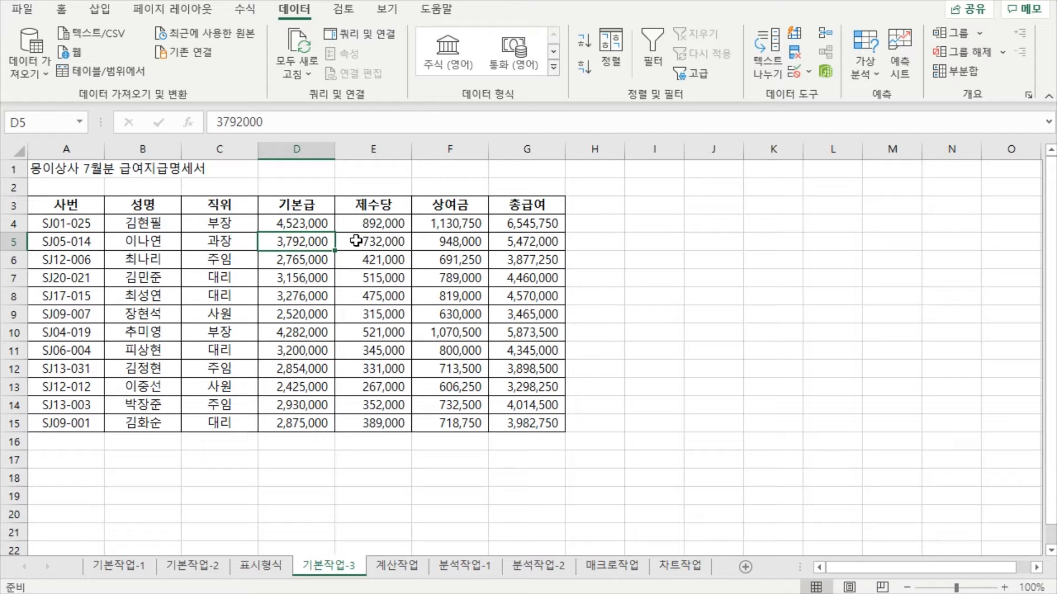
pyautogui.moveTo(67, 206); pyautogui.dragTo(517, 429)
pyautogui.click(332, 265)
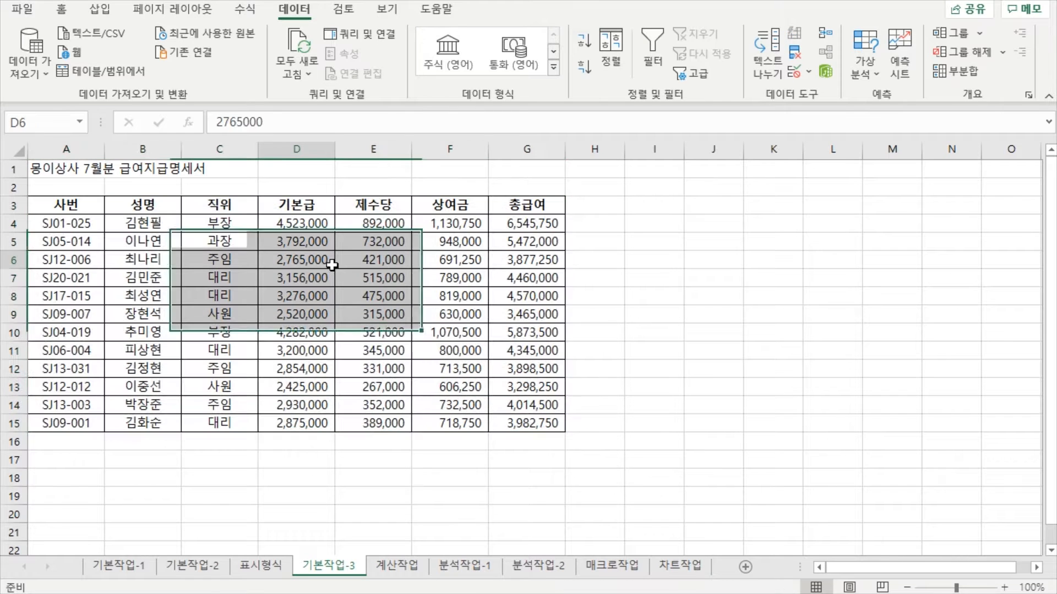
pyautogui.click(220, 261)
pyautogui.click(342, 276)
pyautogui.click(229, 249)
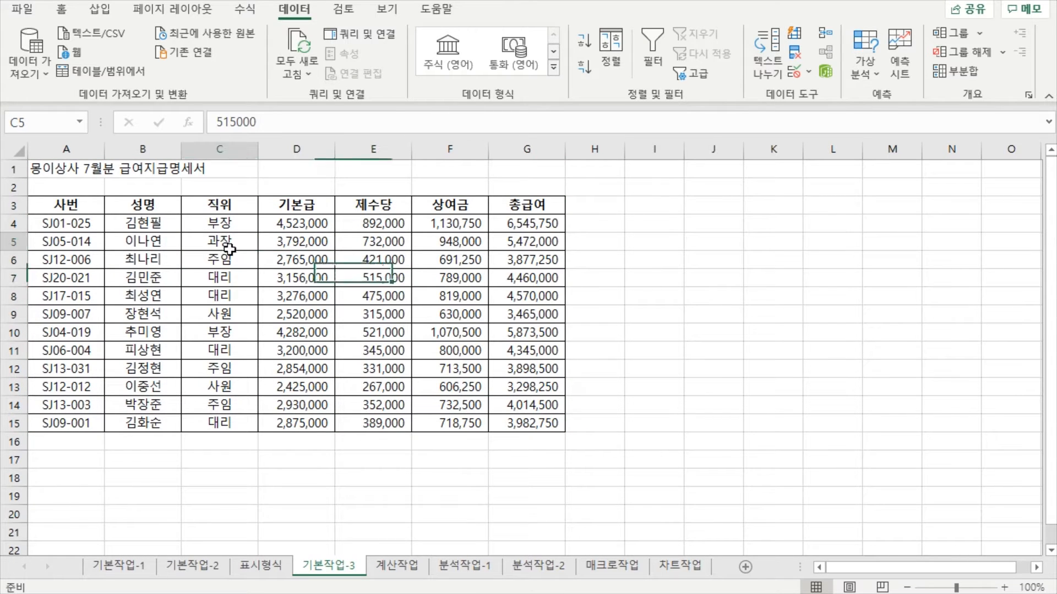
pyautogui.click(302, 259)
pyautogui.click(220, 255)
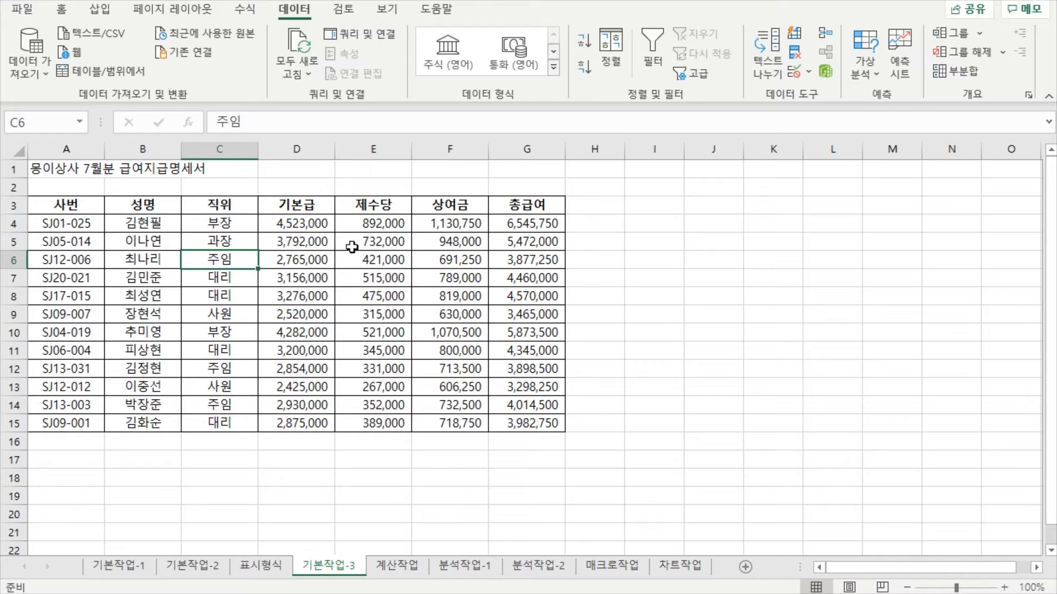
pyautogui.click(353, 246)
pyautogui.click(288, 281)
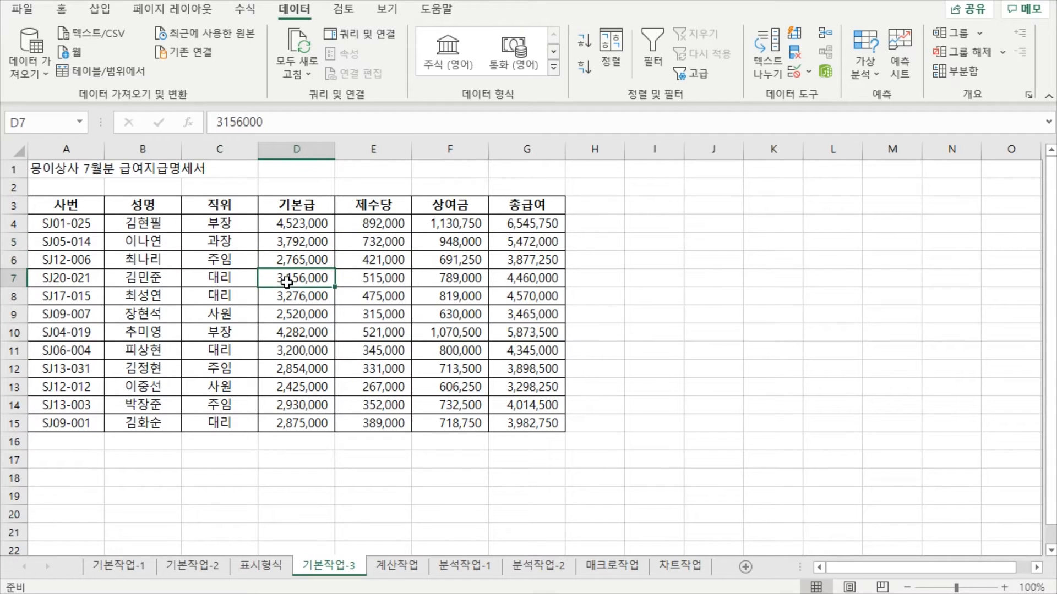
pyautogui.click(360, 275)
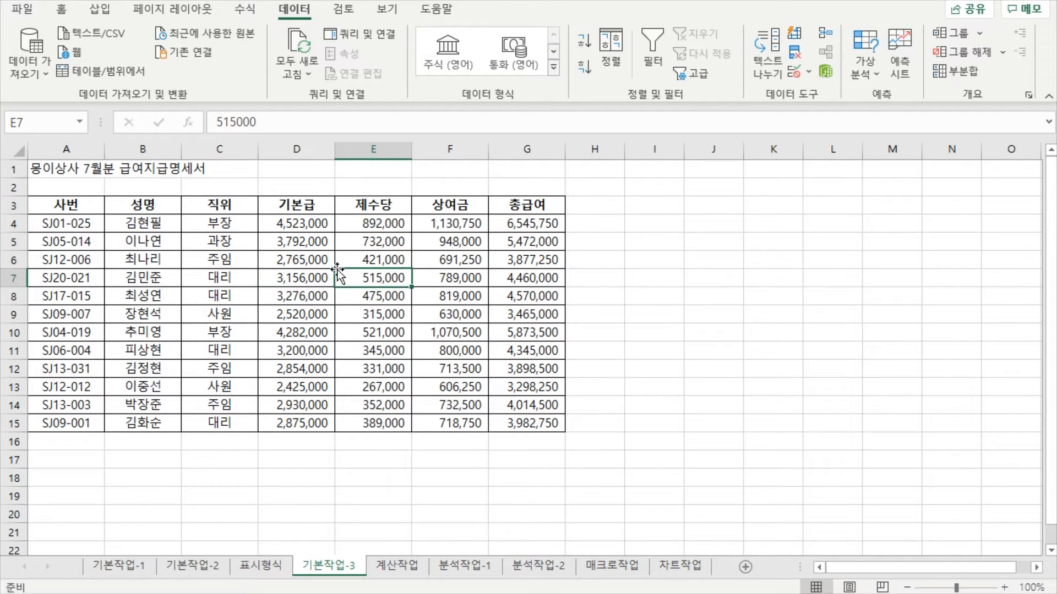
pyautogui.click(297, 260)
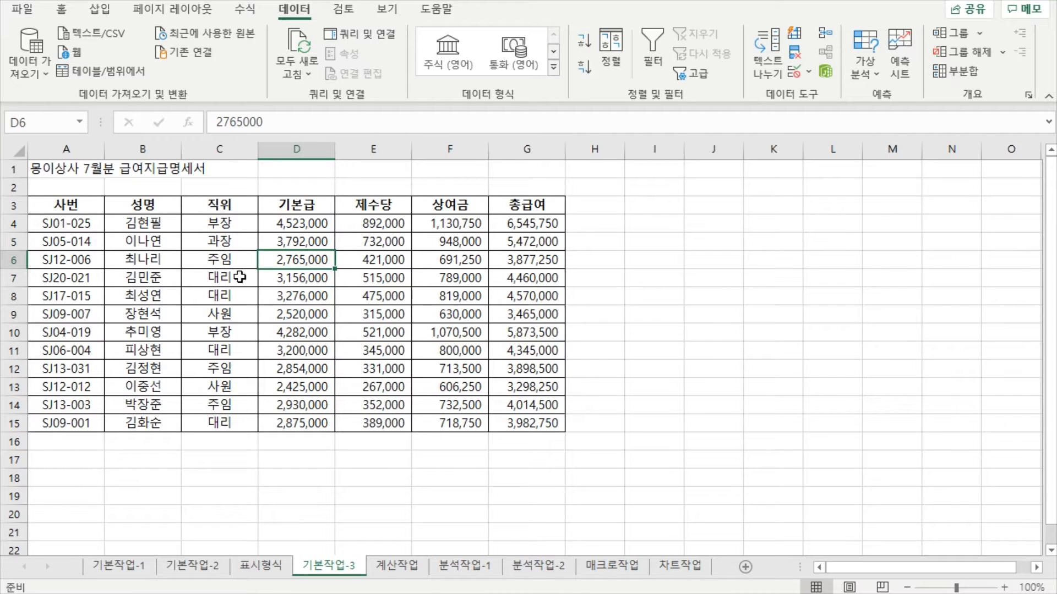
pyautogui.click(214, 263)
pyautogui.click(351, 274)
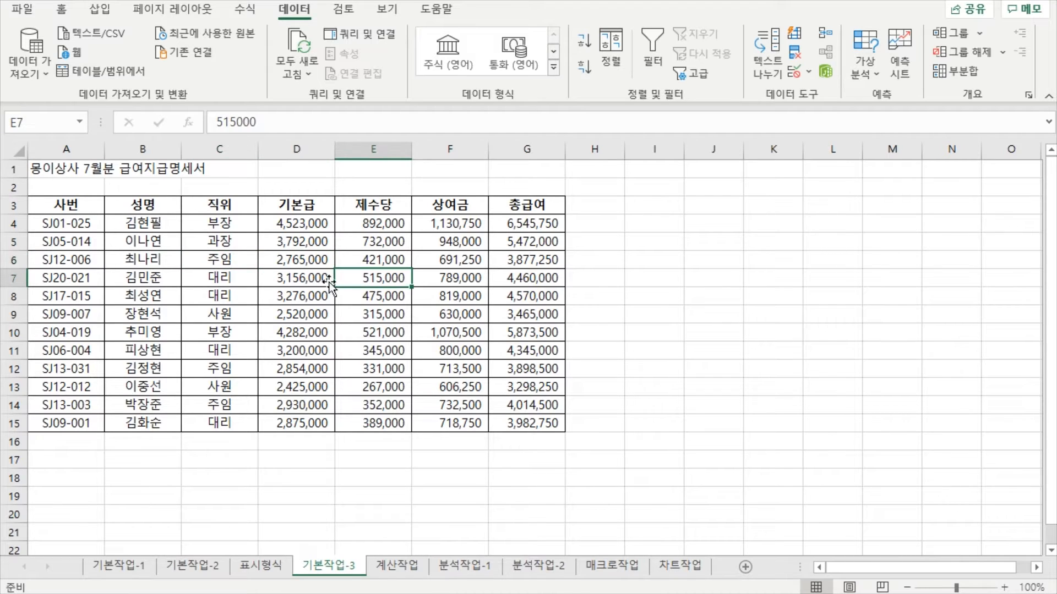
pyautogui.click(252, 275)
pyautogui.click(347, 275)
pyautogui.click(263, 258)
pyautogui.click(304, 243)
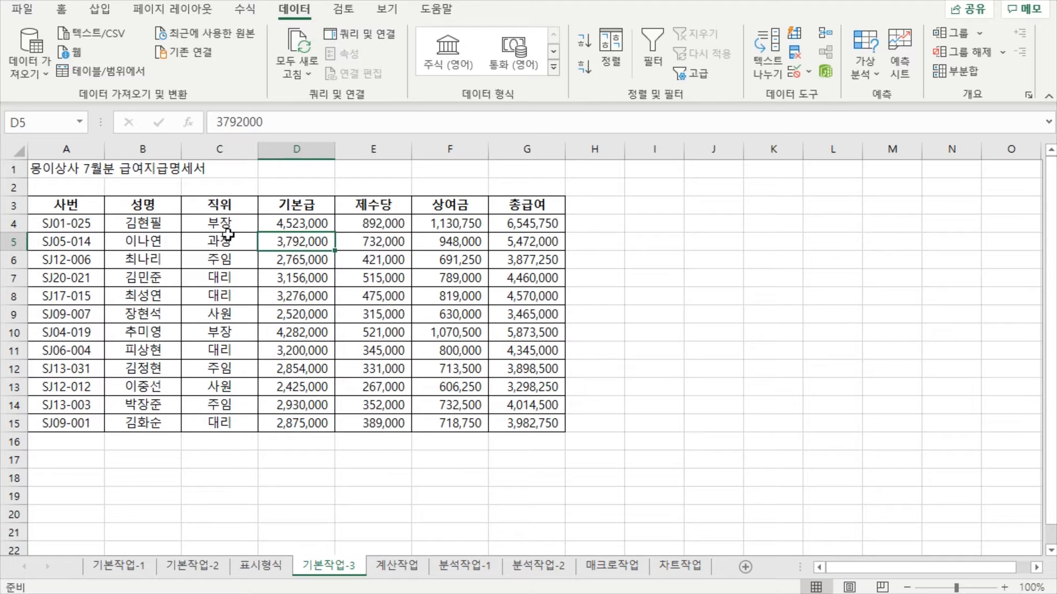
# Turn on AutoFilter for the payroll table with headers in row 3.
pyautogui.moveTo(89, 213)
pyautogui.mouseDown()
pyautogui.moveTo(89, 227)
pyautogui.moveTo(463, 331)
pyautogui.moveTo(520, 421)
pyautogui.mouseUp()
pyautogui.click(342, 264)
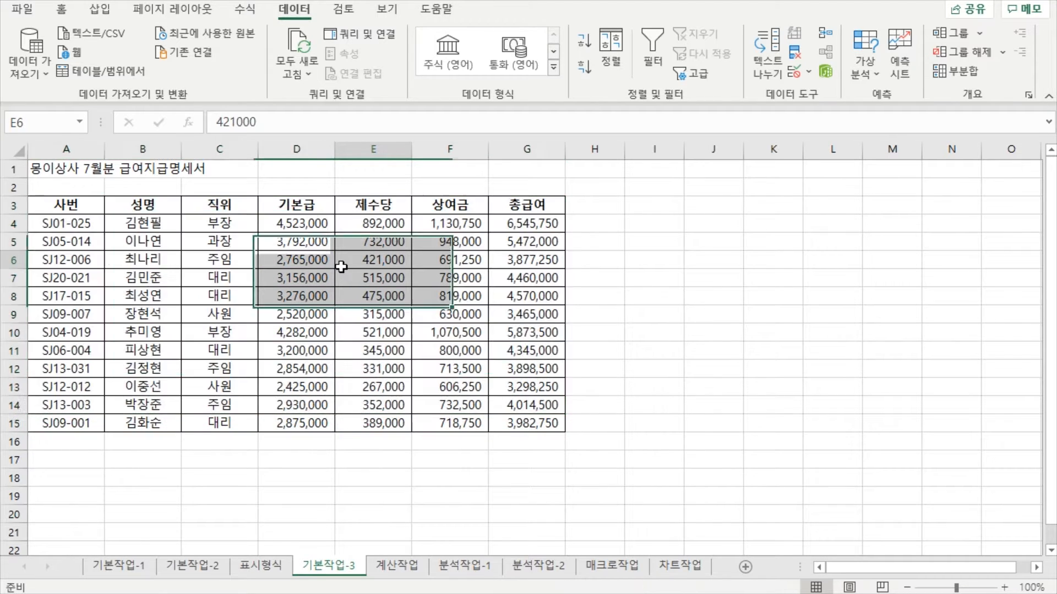
pyautogui.click(317, 260)
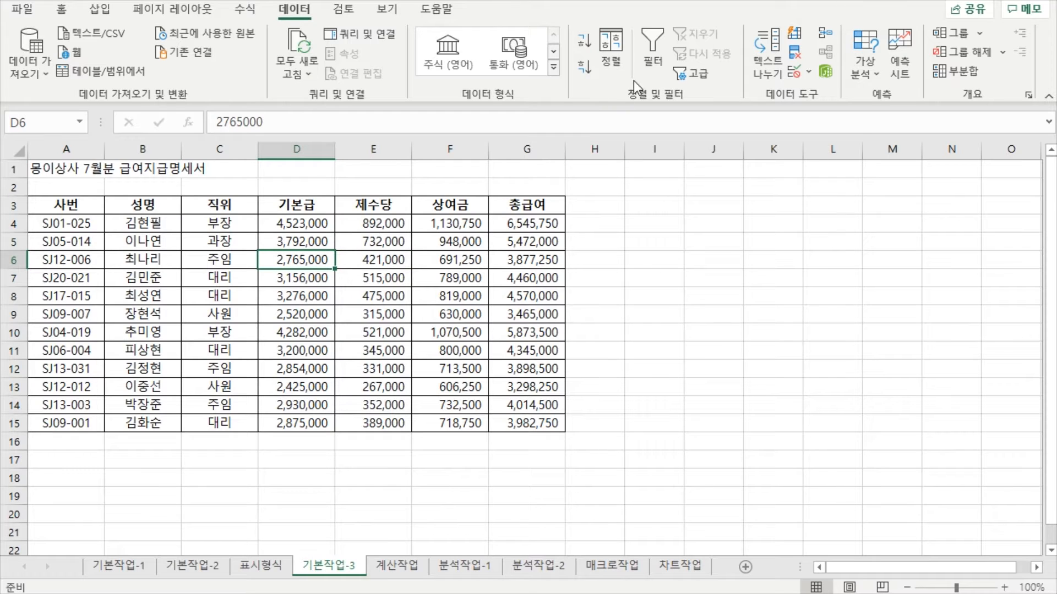
pyautogui.click(656, 37)
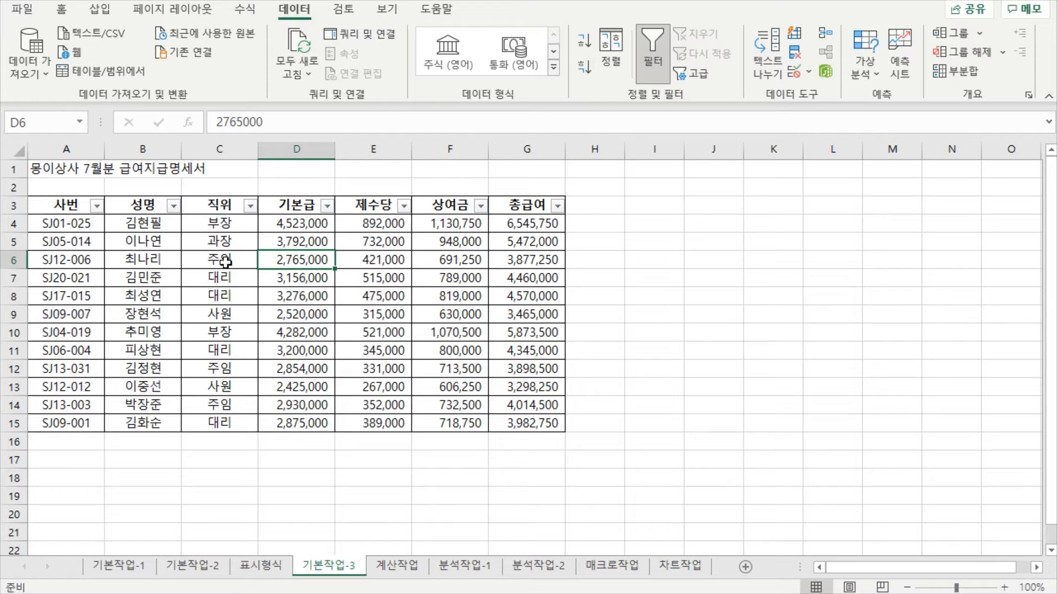
# Examine the filter options offered for the 사번, 성명 and 직위 columns.
pyautogui.click(98, 211)
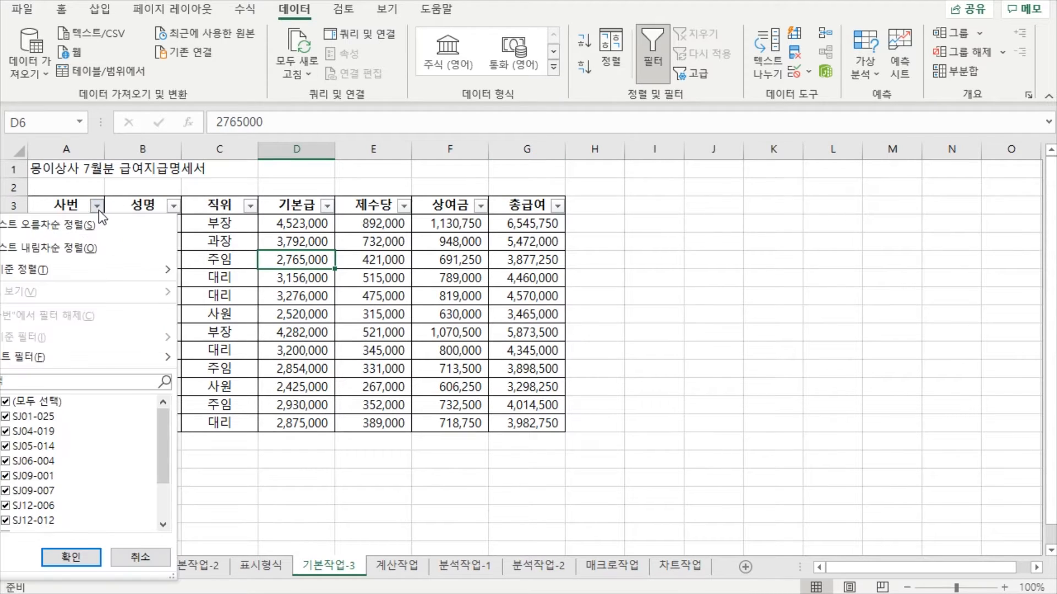
pyautogui.click(98, 210)
pyautogui.click(172, 208)
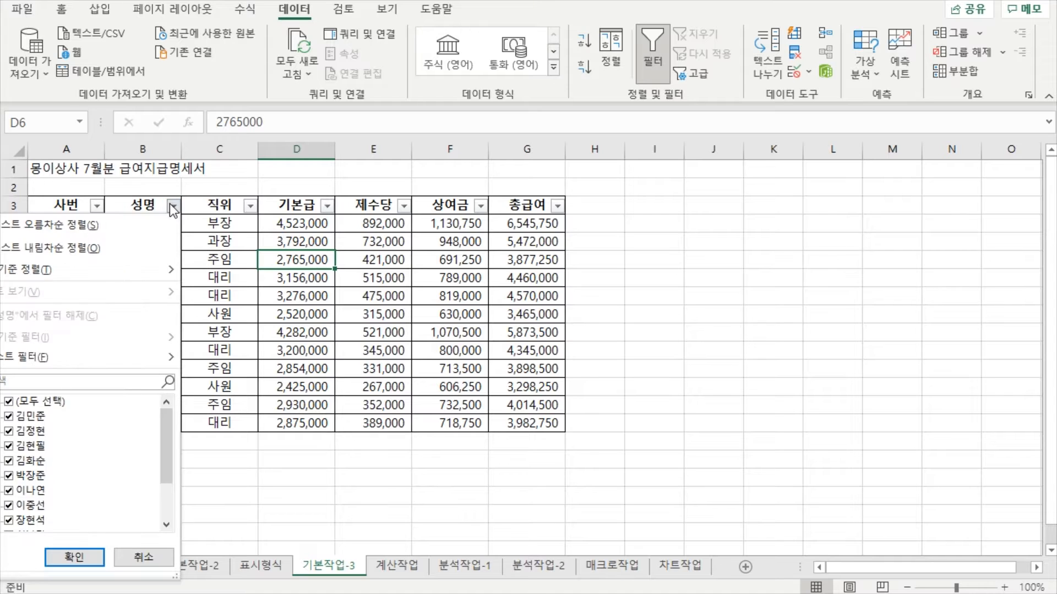
pyautogui.click(172, 208)
pyautogui.click(251, 208)
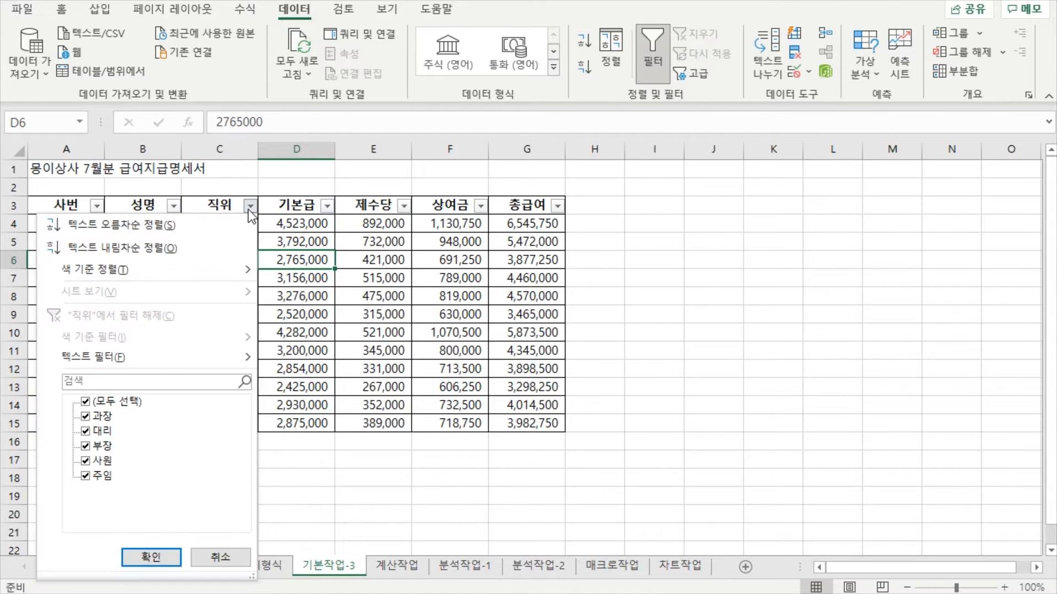
pyautogui.click(250, 207)
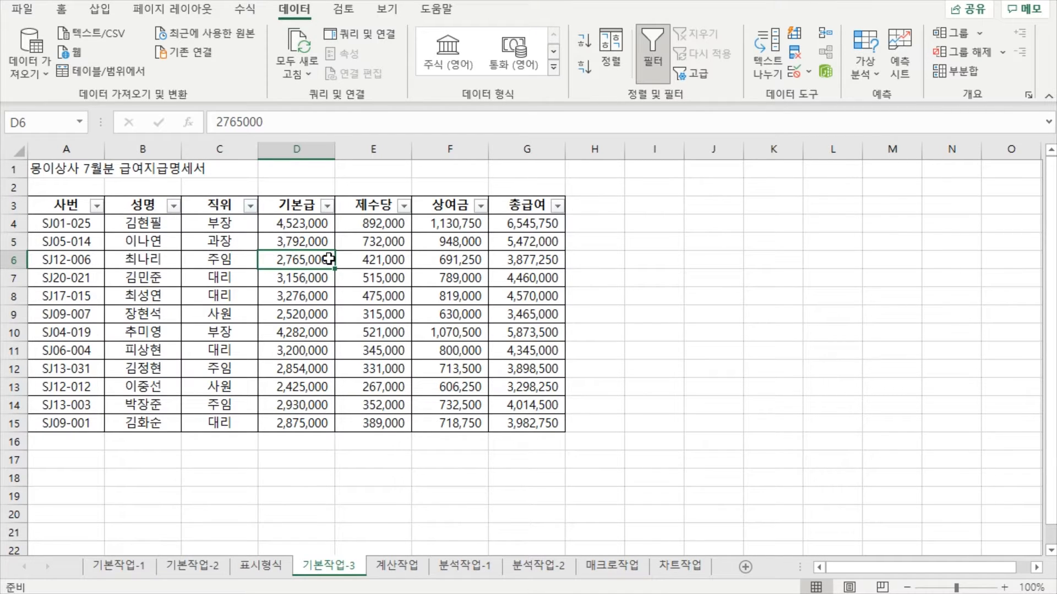
pyautogui.click(378, 265)
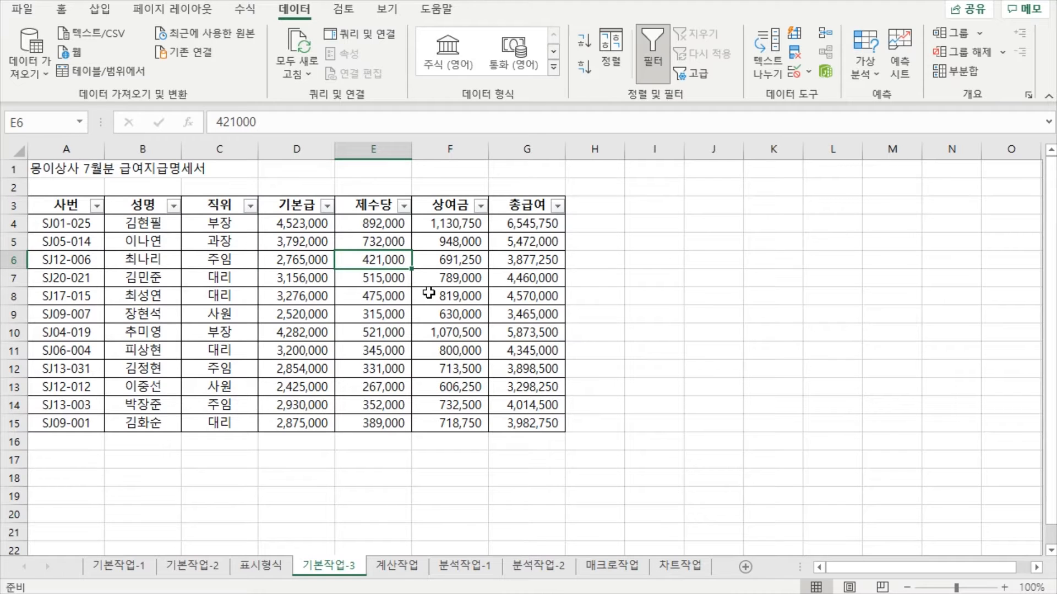
pyautogui.click(392, 277)
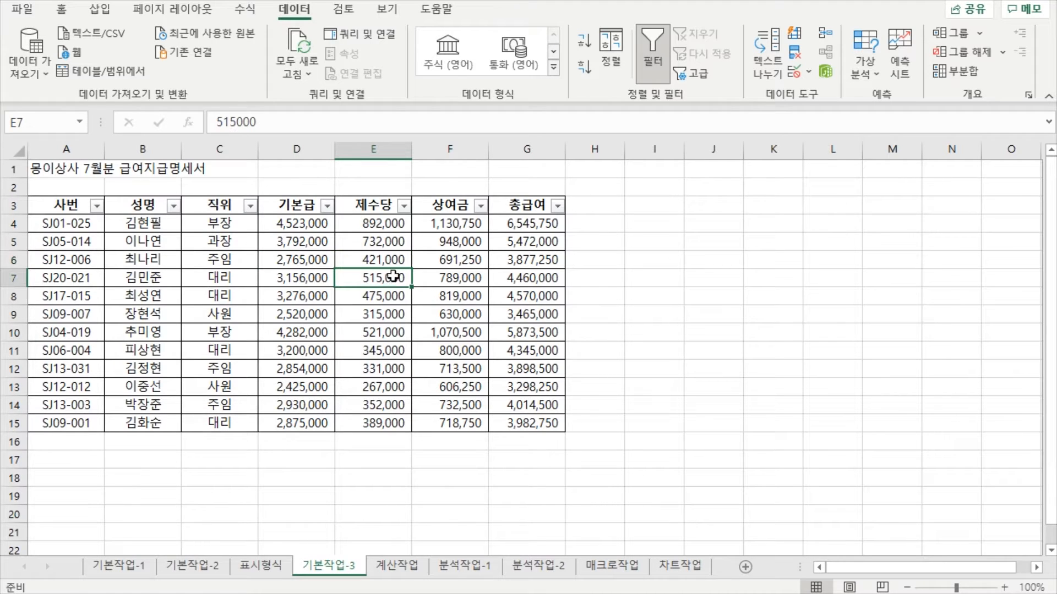
pyautogui.click(296, 255)
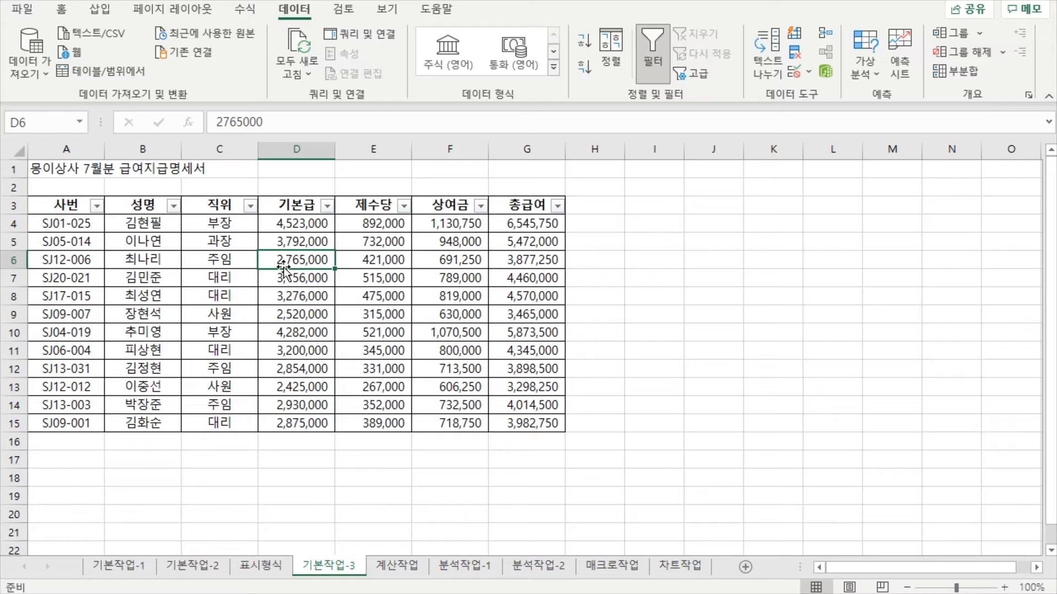
pyautogui.click(278, 275)
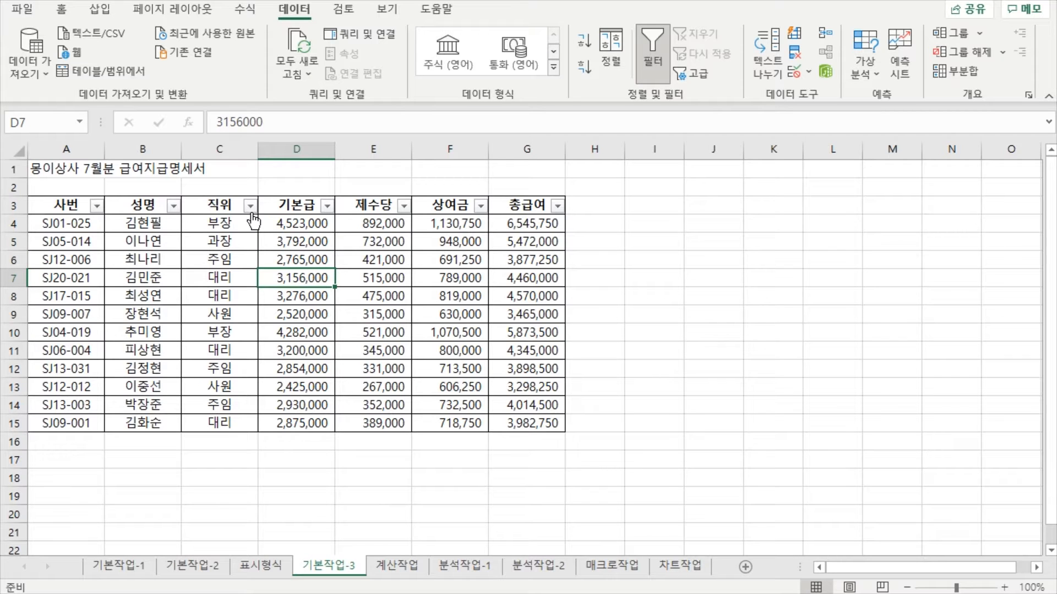
# Filter the 직위 column to show only 대리 and 사원.
pyautogui.click(251, 207)
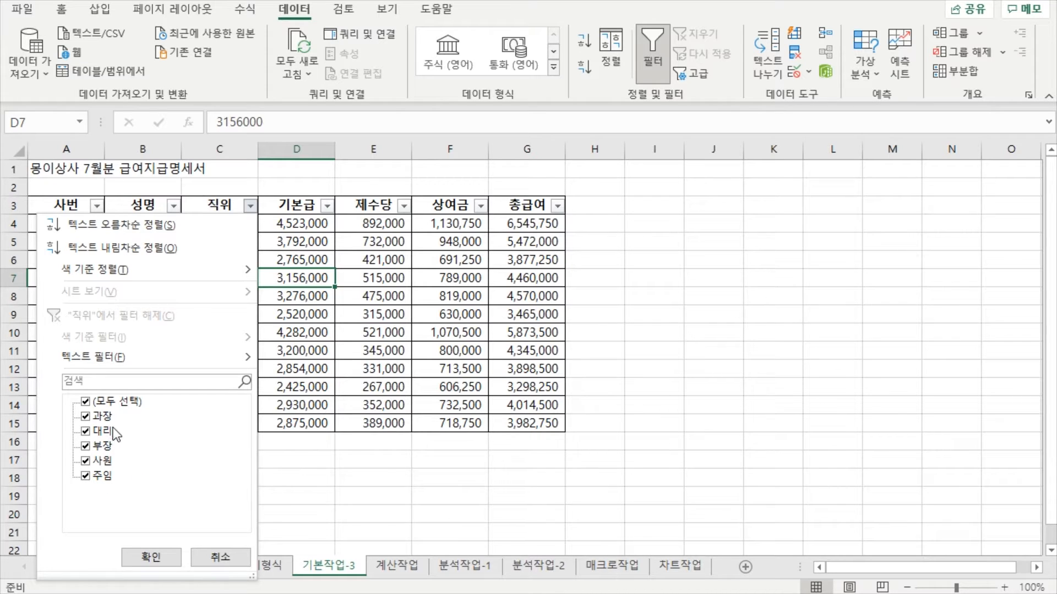
pyautogui.click(86, 401)
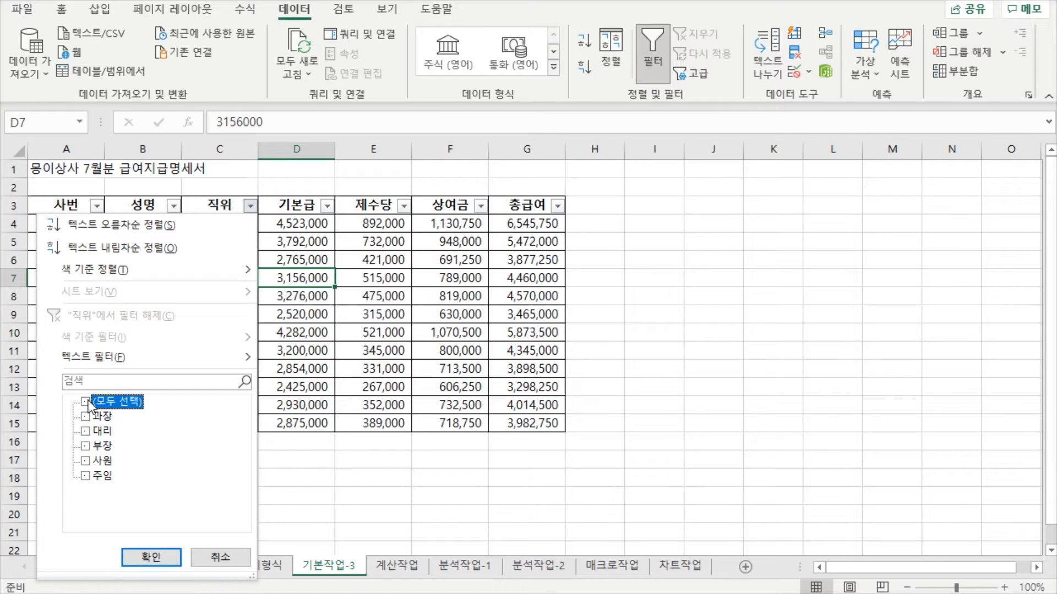
pyautogui.click(86, 432)
pyautogui.click(85, 461)
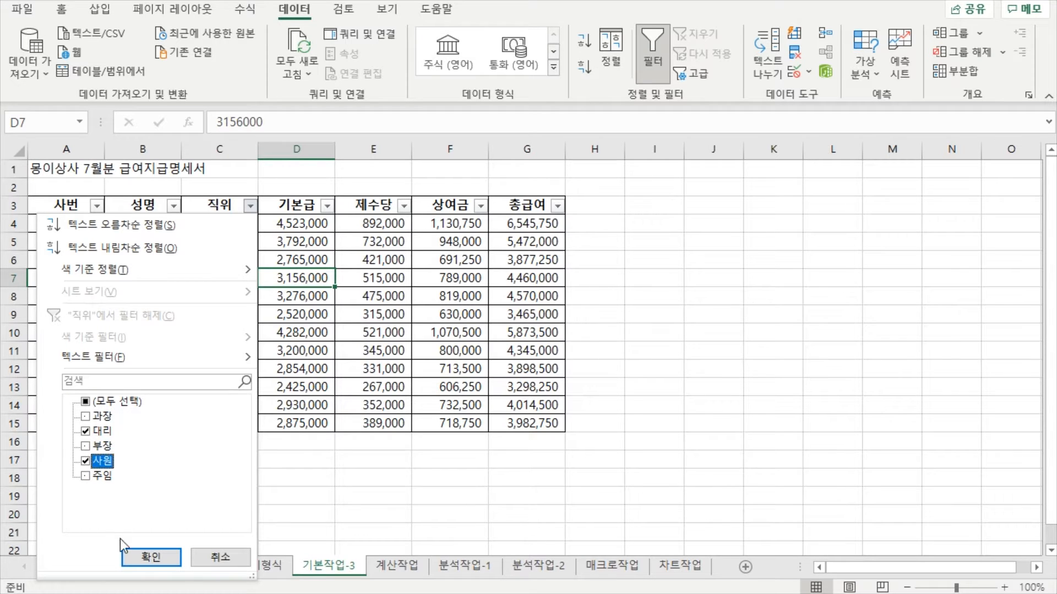
pyautogui.click(139, 559)
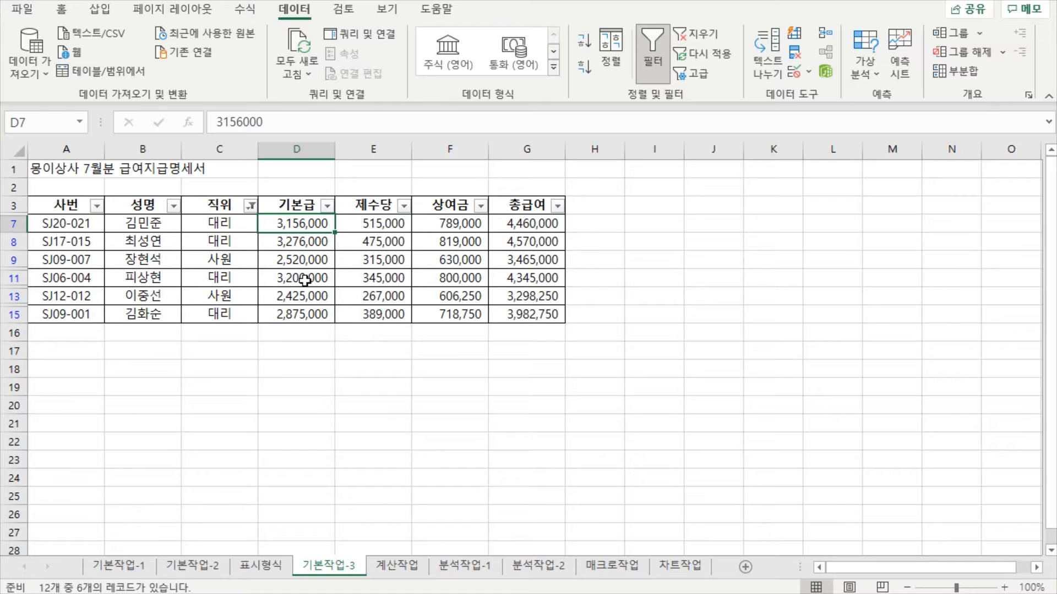
pyautogui.click(226, 221)
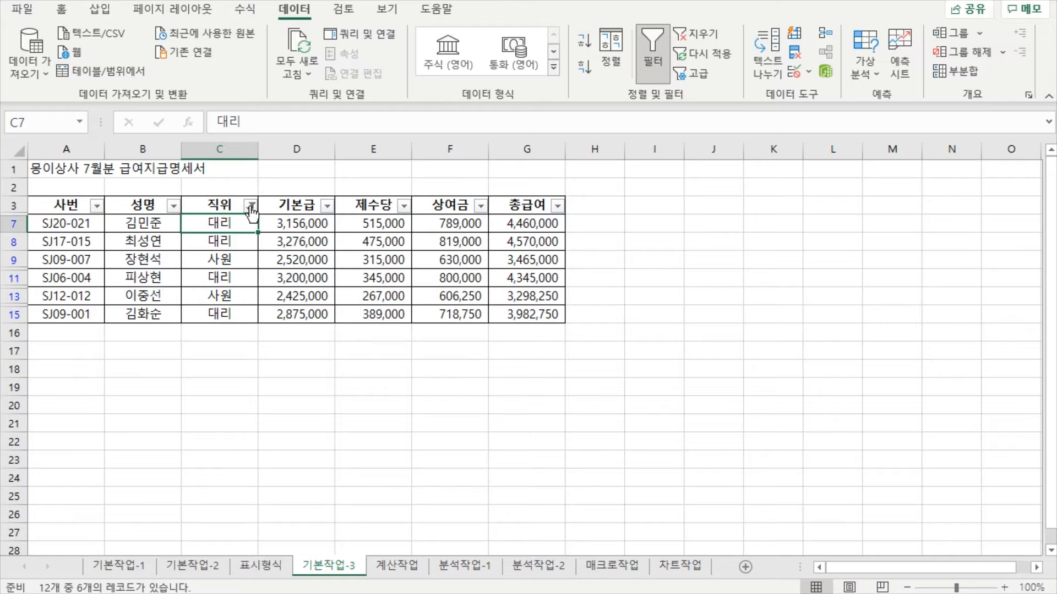
pyautogui.moveTo(253, 217)
pyautogui.click(123, 278)
pyautogui.click(139, 227)
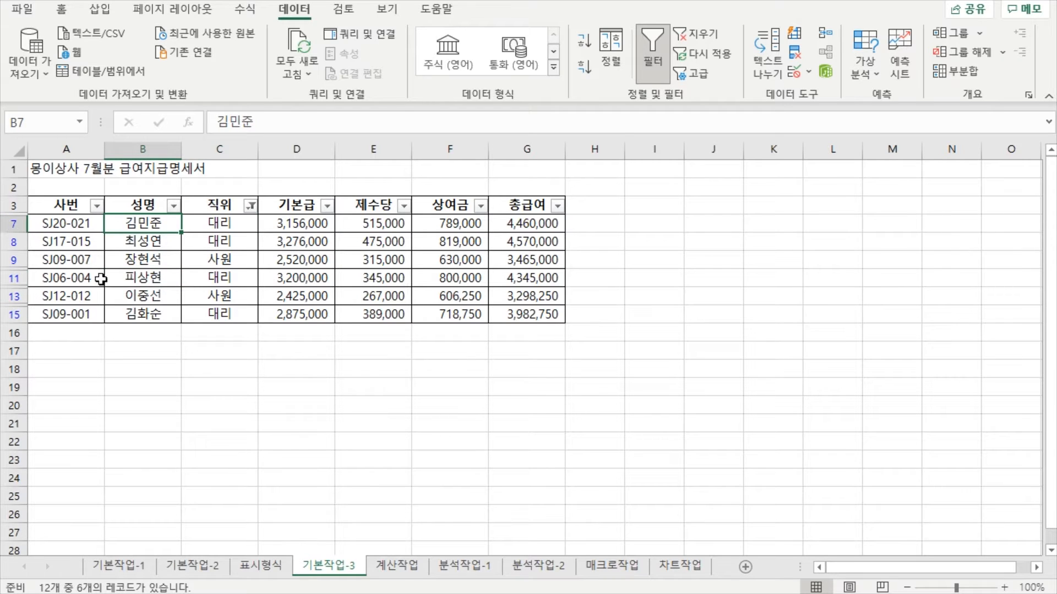
pyautogui.click(135, 263)
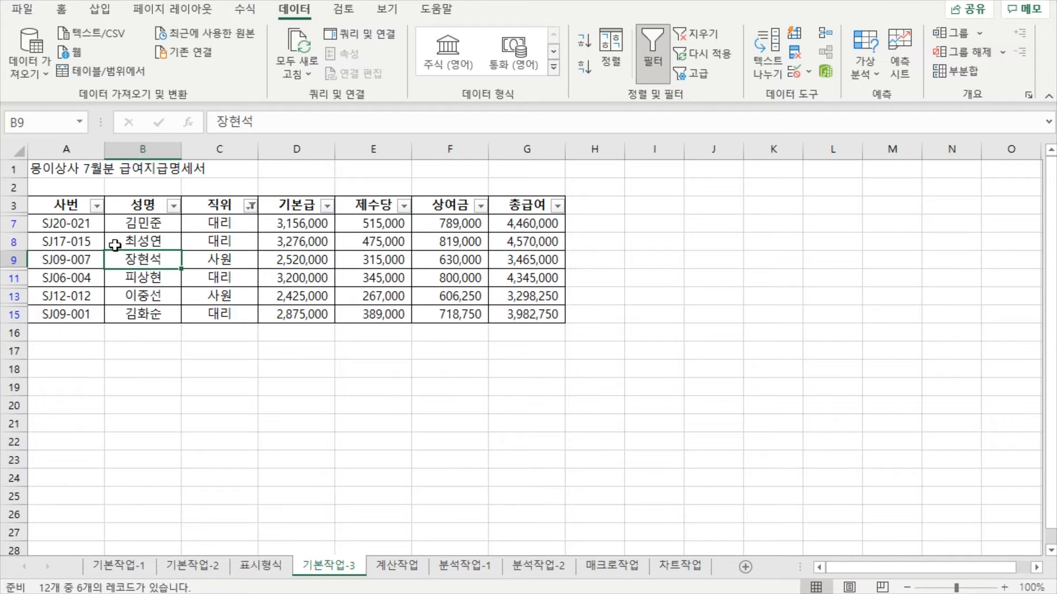
pyautogui.click(271, 243)
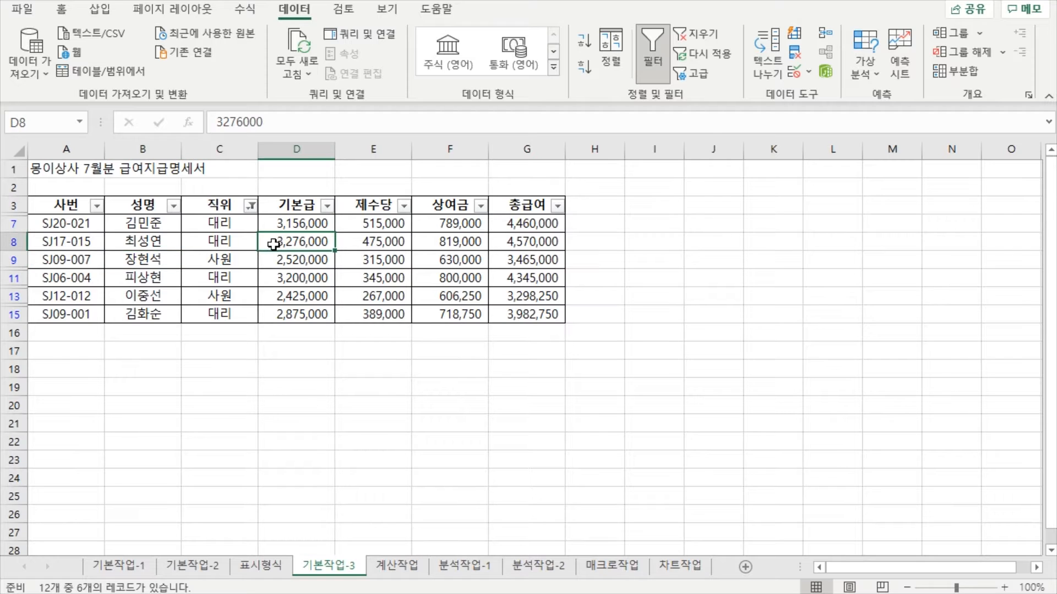
pyautogui.click(237, 246)
pyautogui.click(239, 227)
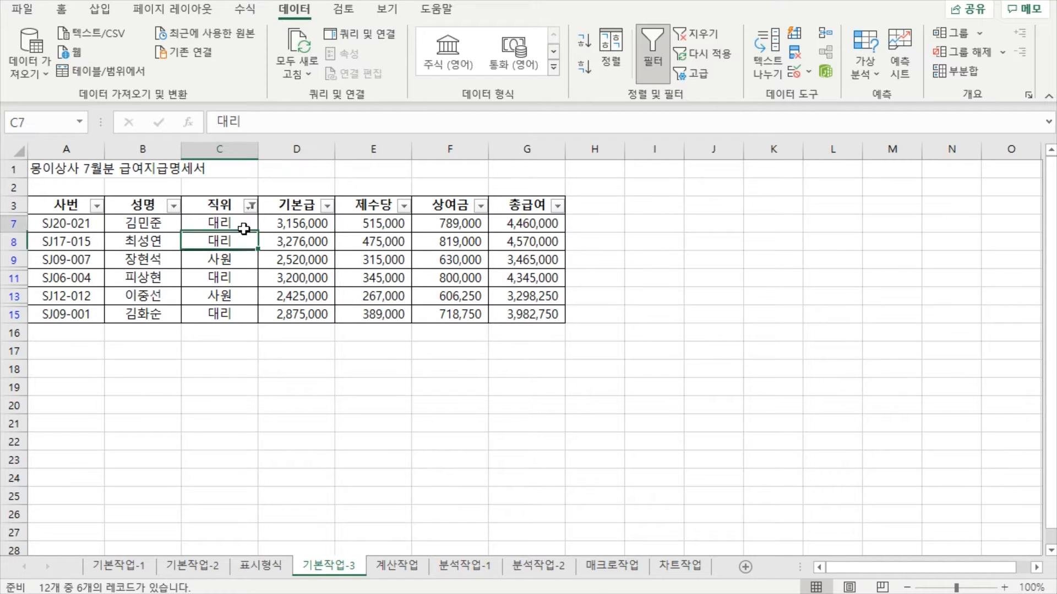
pyautogui.click(230, 246)
pyautogui.click(238, 263)
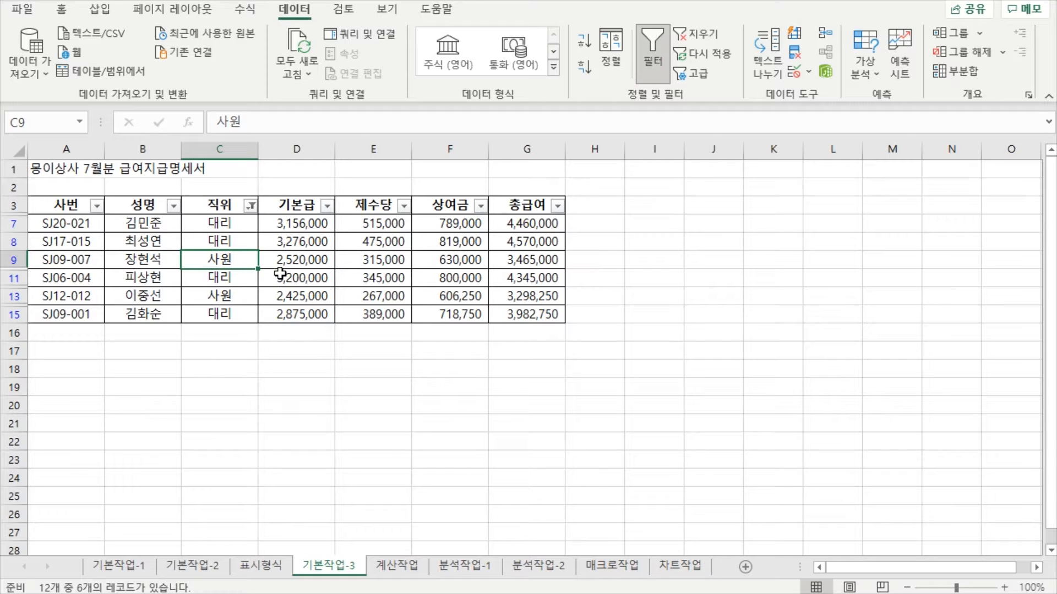
# Clear the filter from the 직위 column.
pyautogui.click(250, 205)
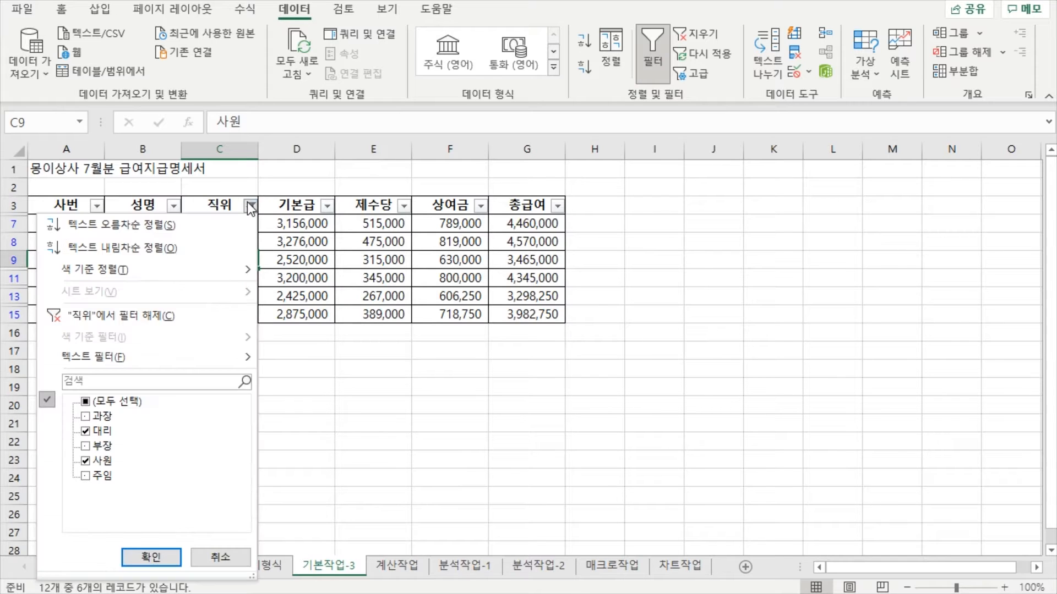
pyautogui.click(133, 318)
pyautogui.click(389, 282)
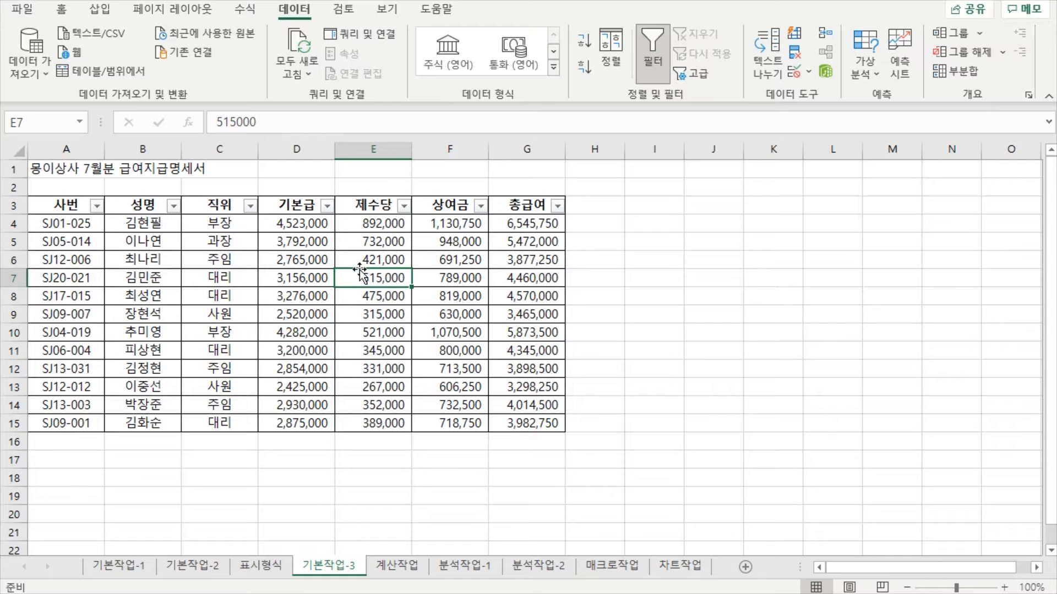
# Turn AutoFilter off and back on for the payroll table.
pyautogui.click(654, 63)
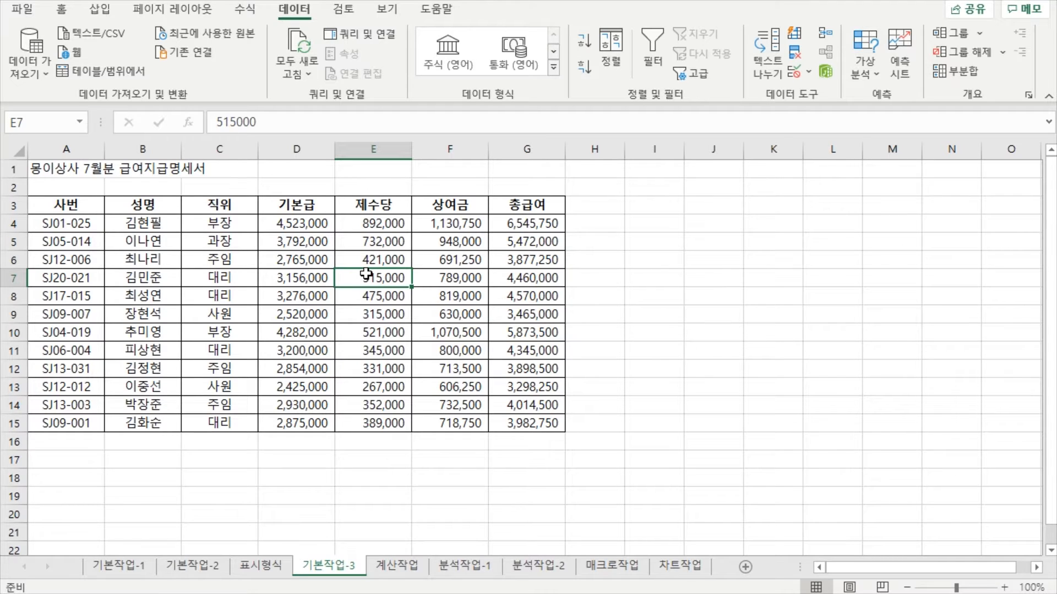
pyautogui.click(651, 47)
pyautogui.click(286, 282)
# Examine the text filter conditions offered for the 직위 and 성명 columns.
pyautogui.click(251, 207)
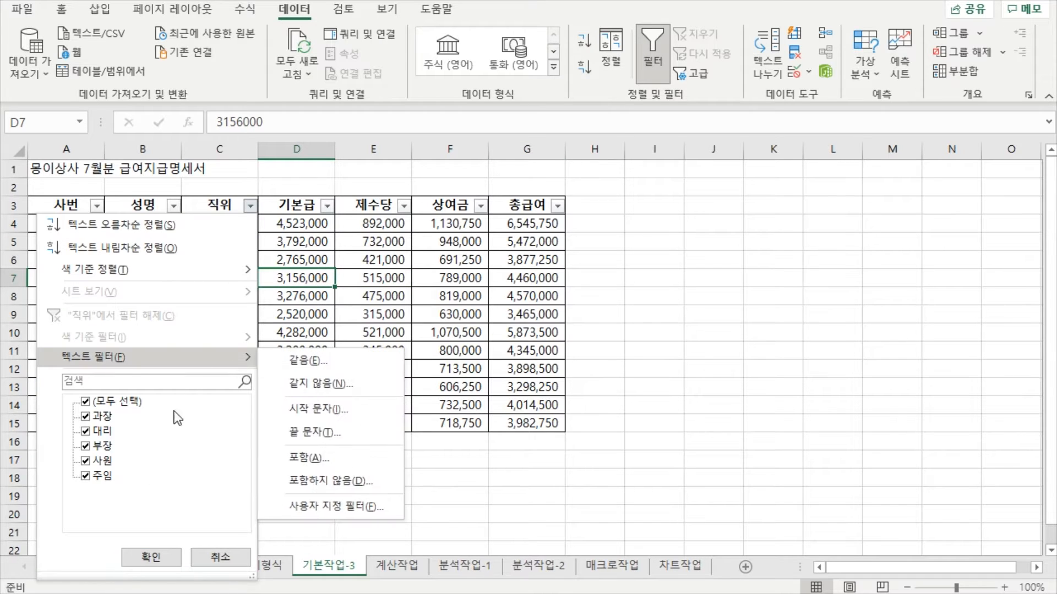
pyautogui.click(359, 329)
pyautogui.click(349, 262)
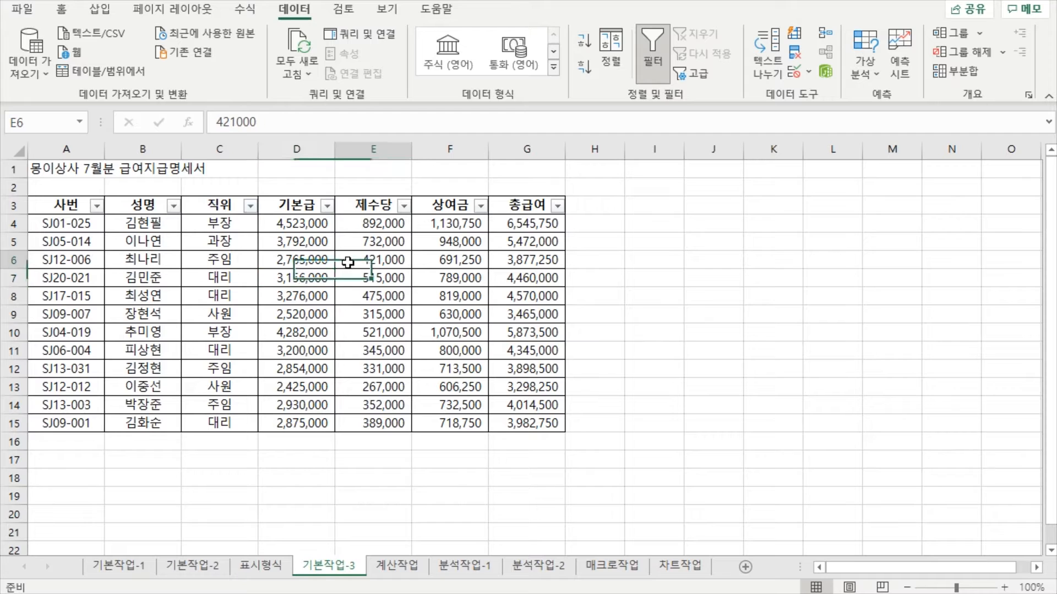
pyautogui.click(259, 290)
pyautogui.click(295, 254)
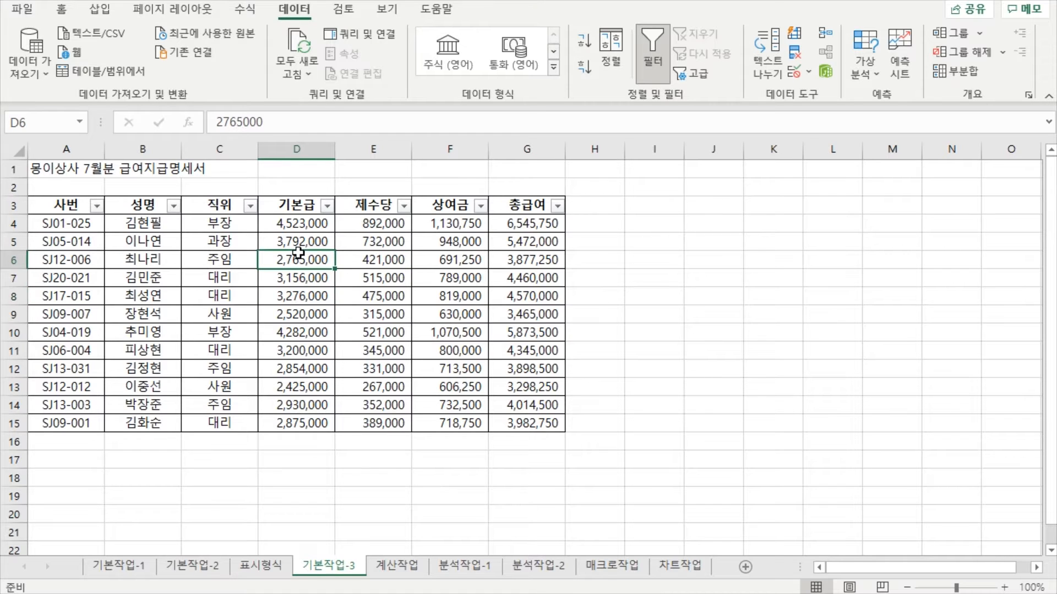
pyautogui.click(238, 269)
pyautogui.click(297, 261)
pyautogui.click(215, 257)
pyautogui.click(226, 274)
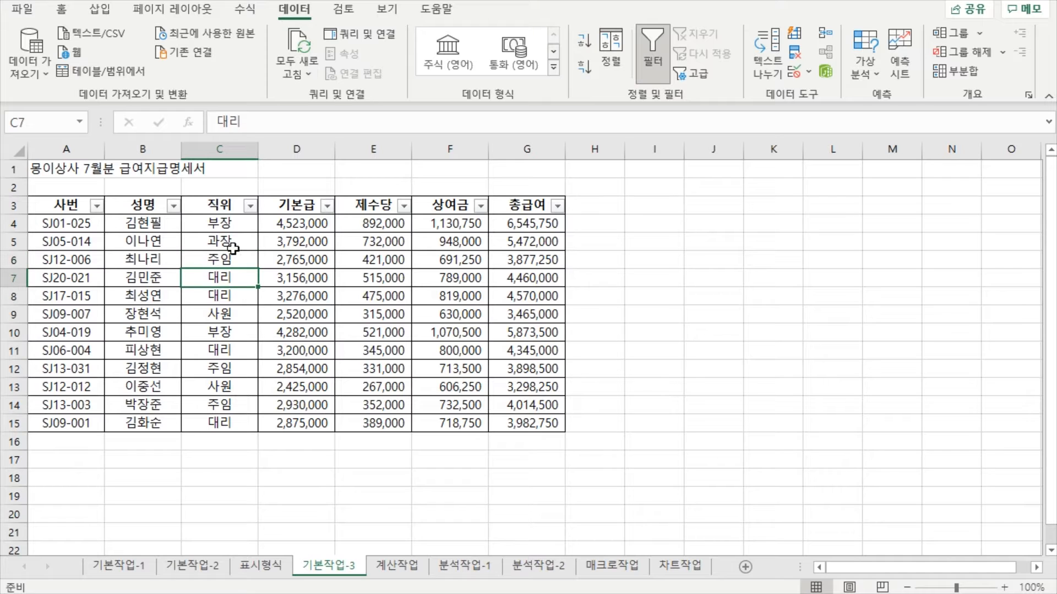
pyautogui.click(250, 208)
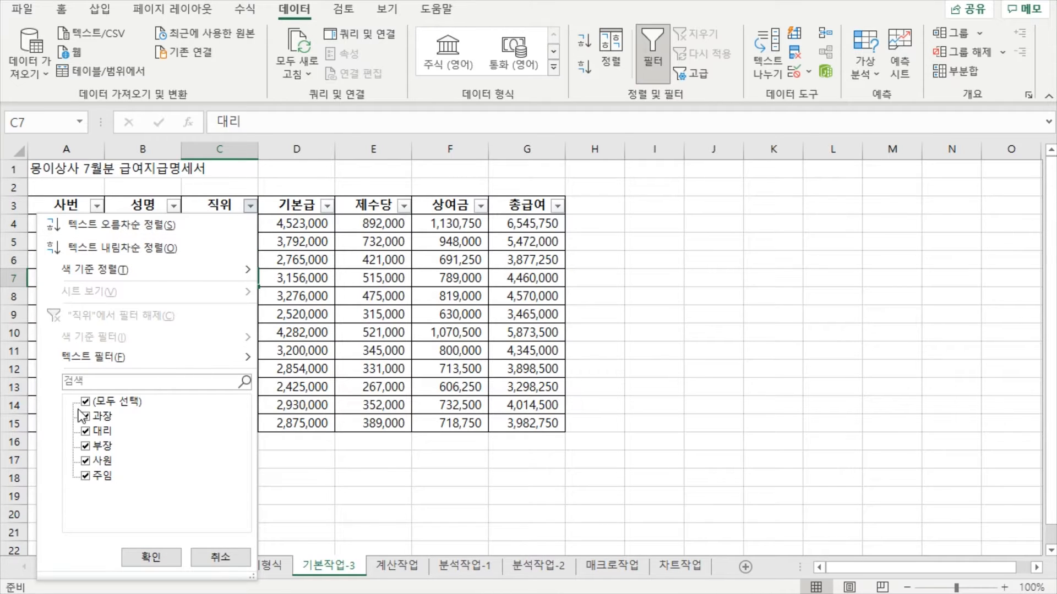
pyautogui.click(151, 557)
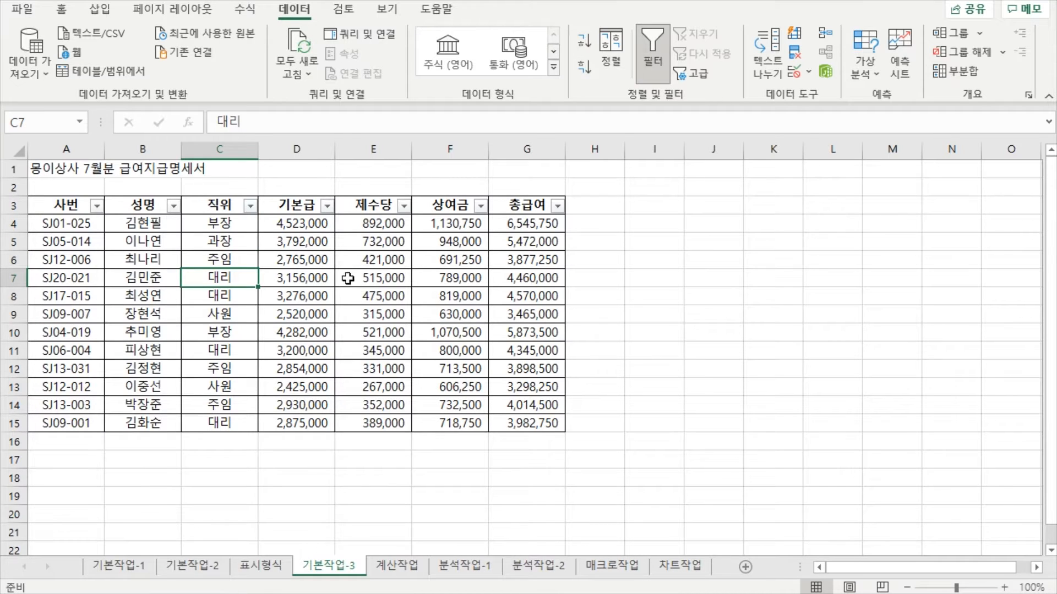
pyautogui.click(173, 207)
pyautogui.moveTo(72, 359)
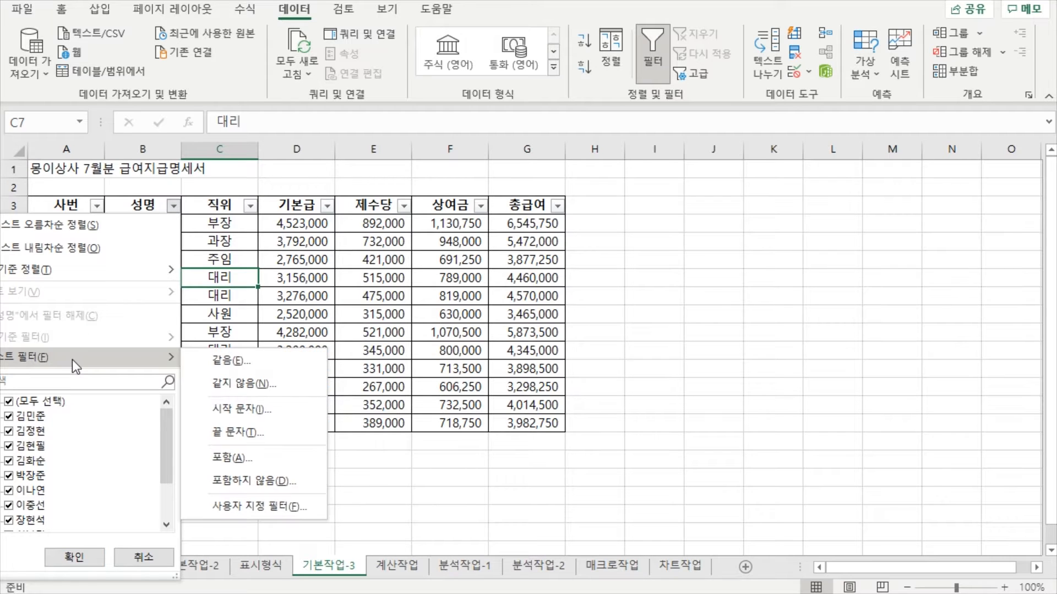
pyautogui.click(477, 296)
pyautogui.click(401, 278)
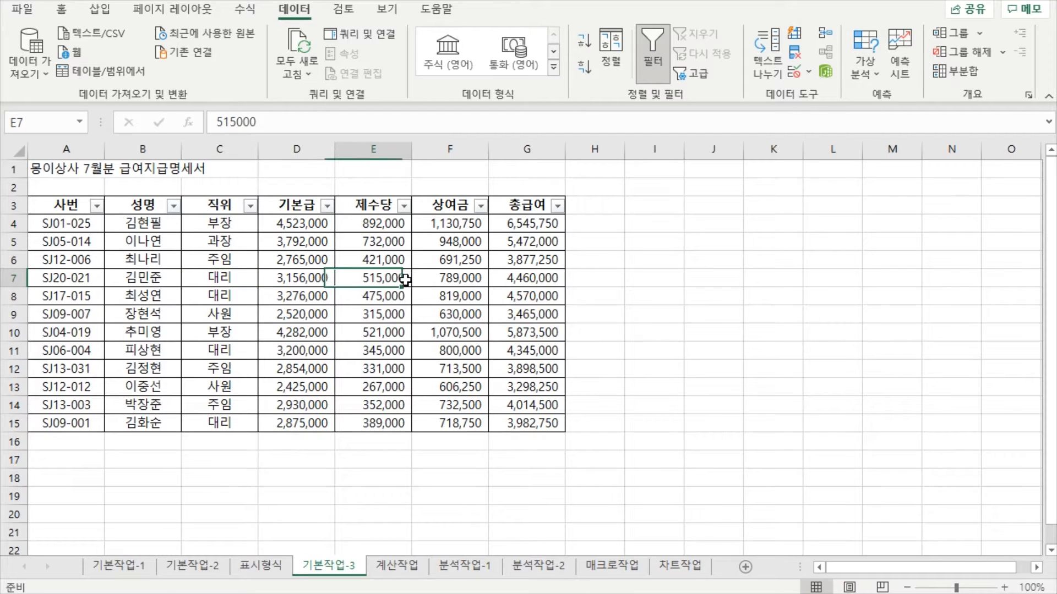
pyautogui.click(250, 206)
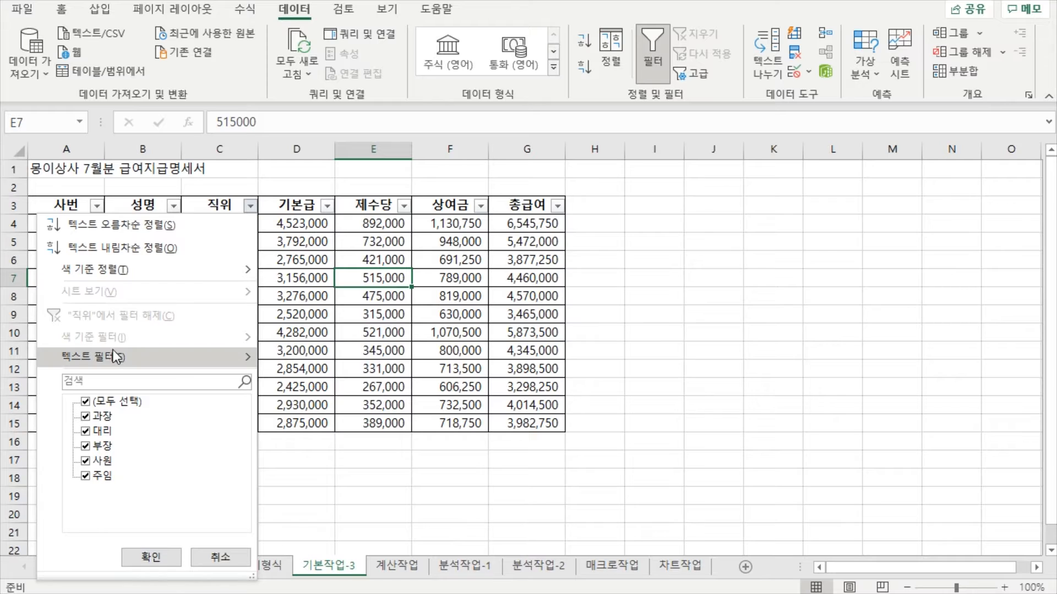
pyautogui.moveTo(109, 356)
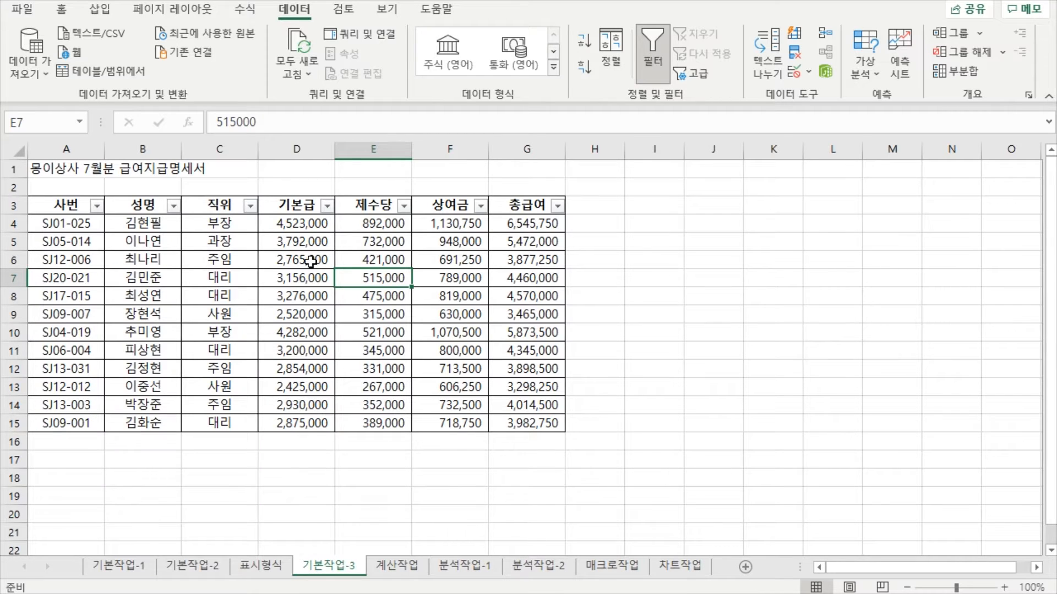
pyautogui.click(318, 282)
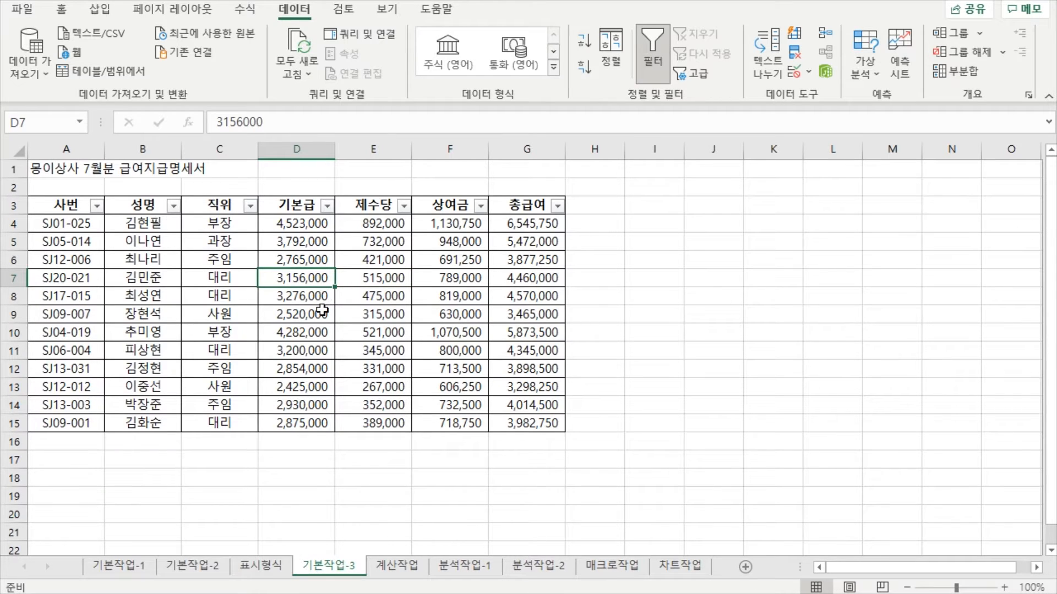
pyautogui.click(316, 292)
pyautogui.click(314, 281)
pyautogui.click(242, 279)
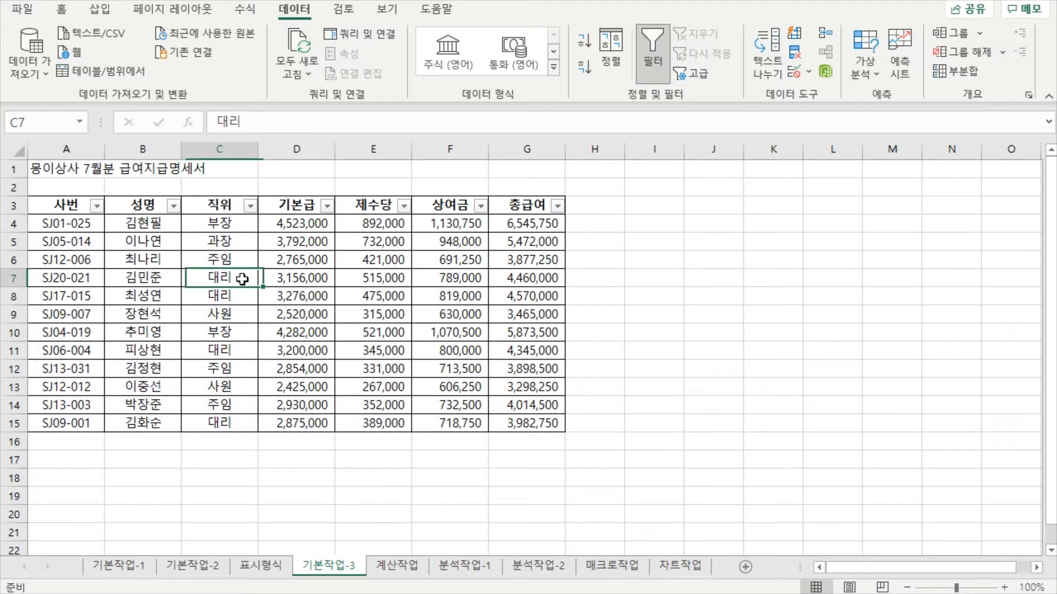
# Filter the 직위 column with a text filter for values that begin with 대.
pyautogui.click(249, 205)
pyautogui.moveTo(174, 354)
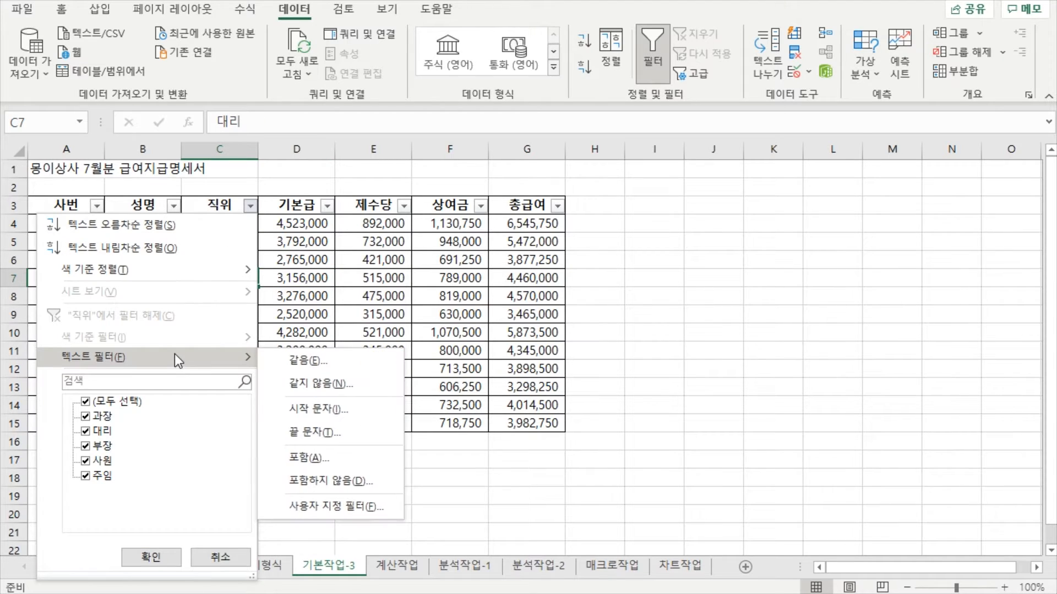
pyautogui.click(309, 409)
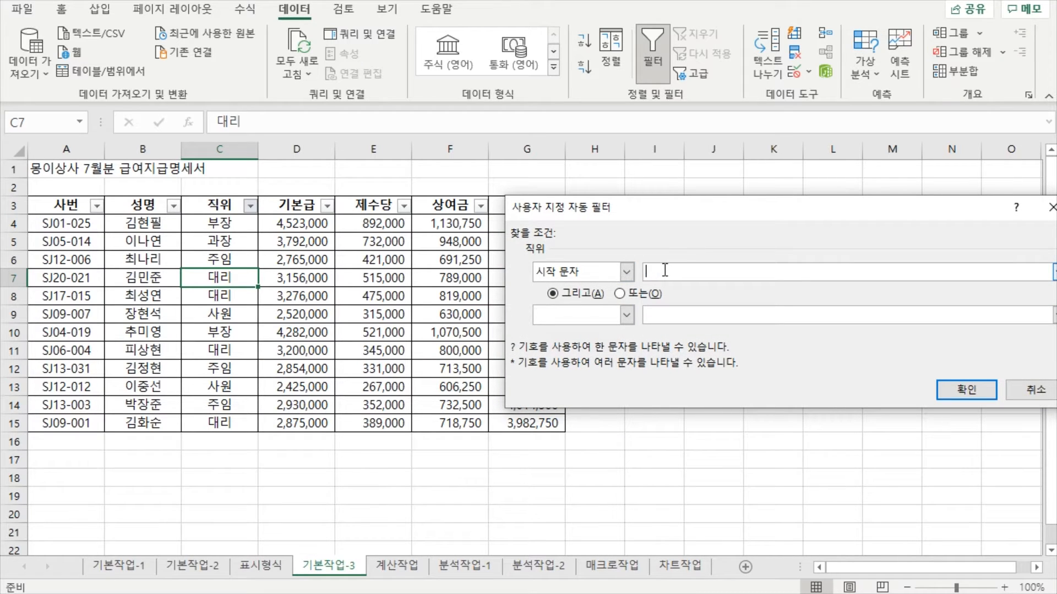
pyautogui.write('대')
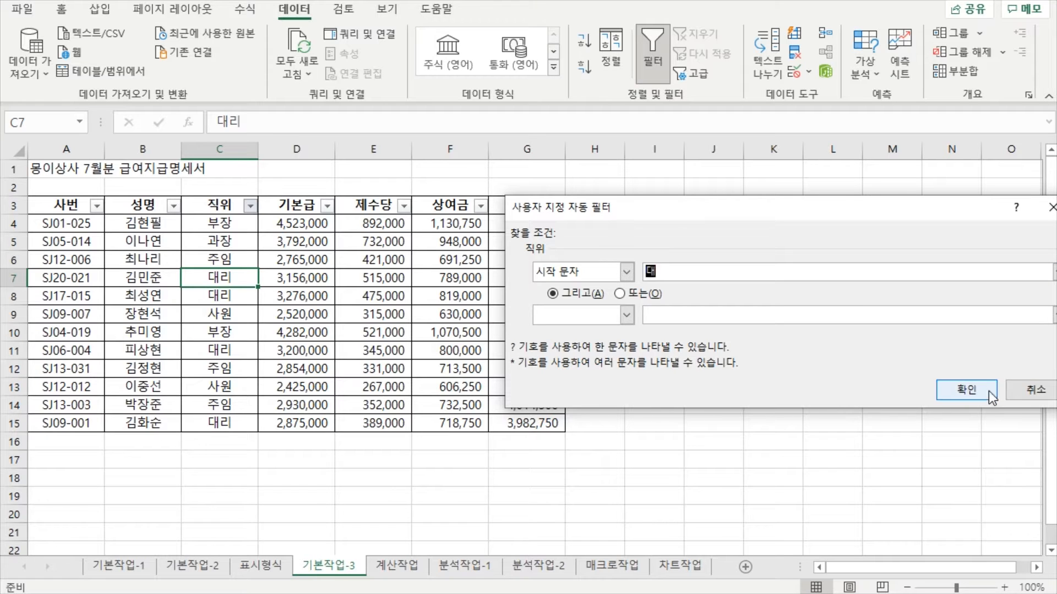
pyautogui.click(985, 391)
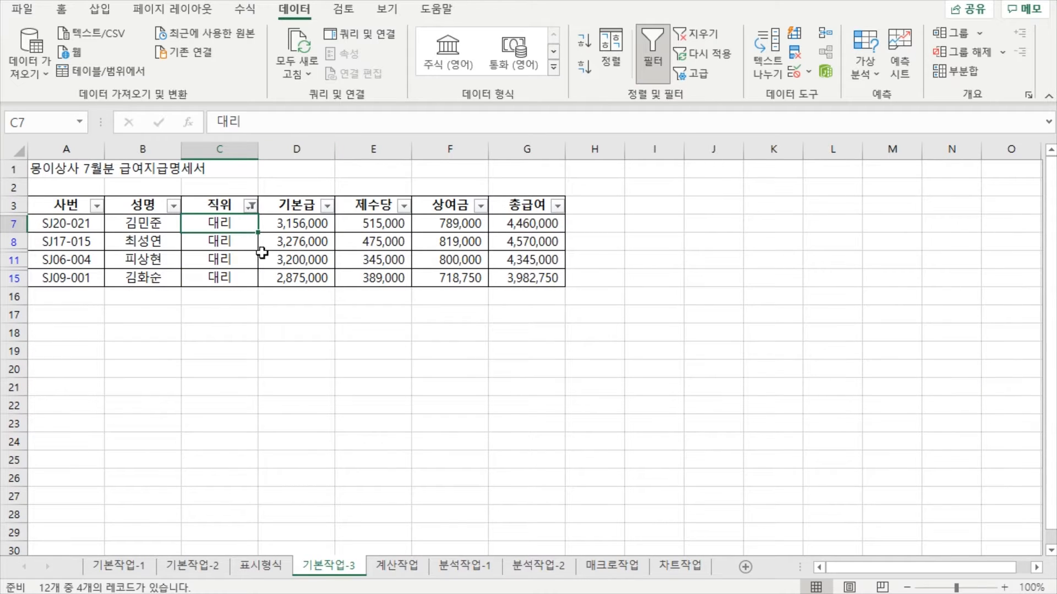
# Check the 직위 values of the records left in the filtered payroll table.
pyautogui.click(209, 264)
pyautogui.click(225, 229)
pyautogui.click(225, 242)
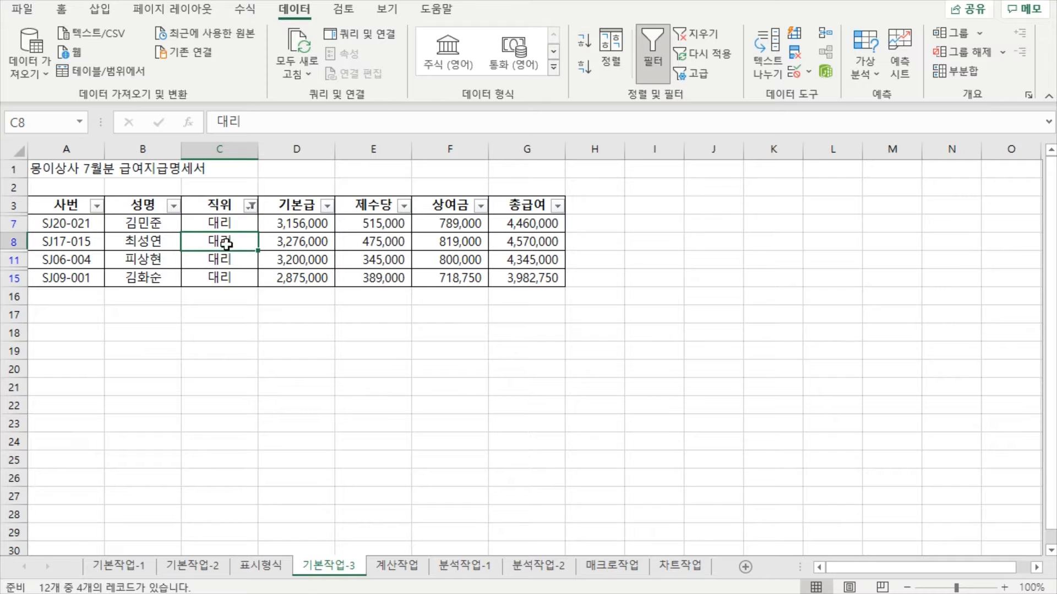
pyautogui.click(223, 224)
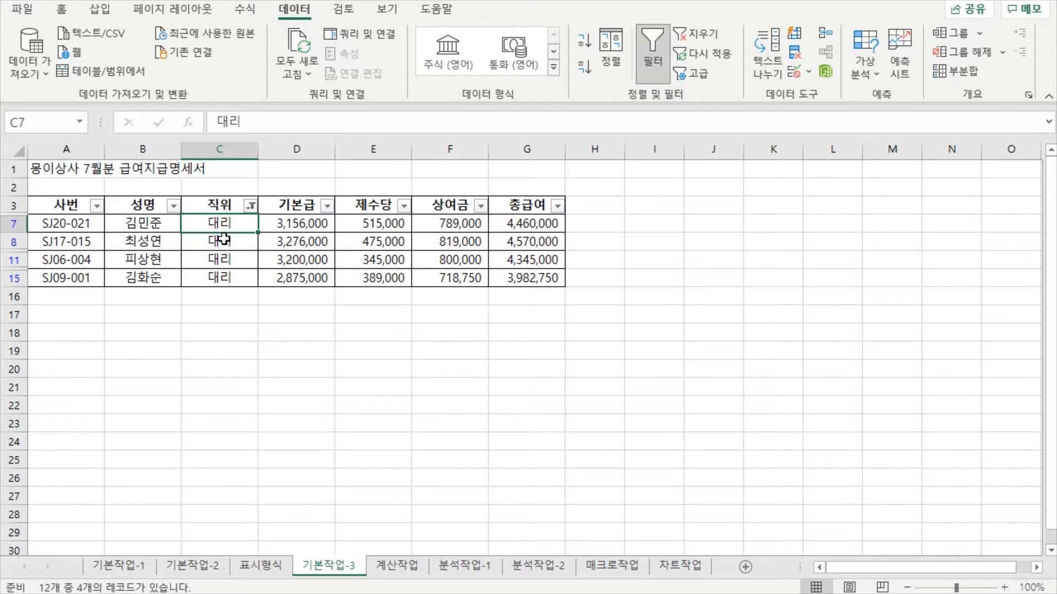
pyautogui.click(219, 241)
pyautogui.click(221, 260)
pyautogui.click(221, 242)
pyautogui.click(226, 225)
pyautogui.click(225, 242)
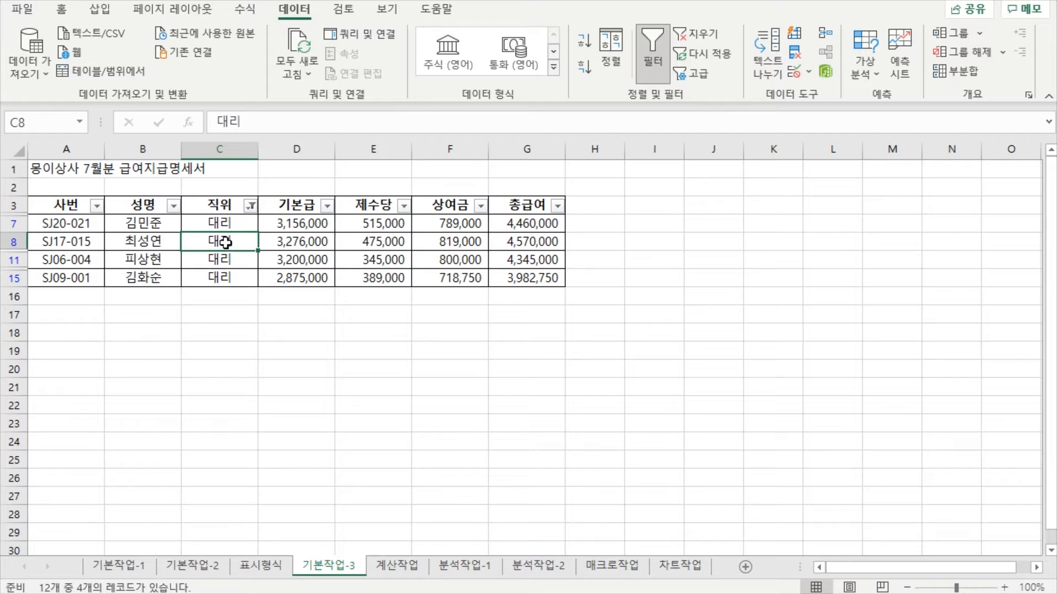
# Clear the begins-with filter from the 직위 column.
pyautogui.click(251, 206)
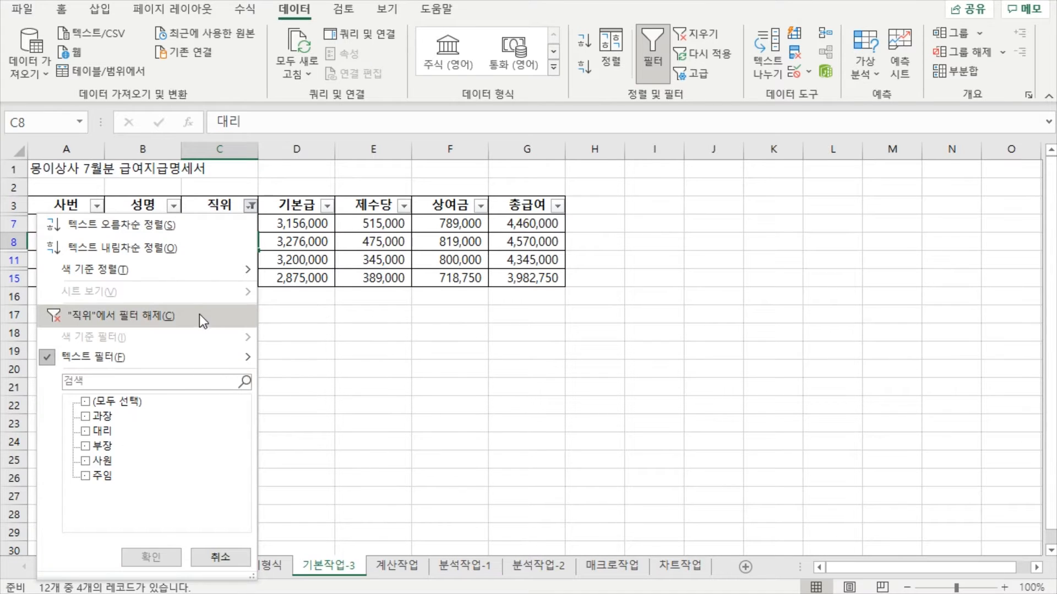
pyautogui.click(186, 315)
pyautogui.click(251, 207)
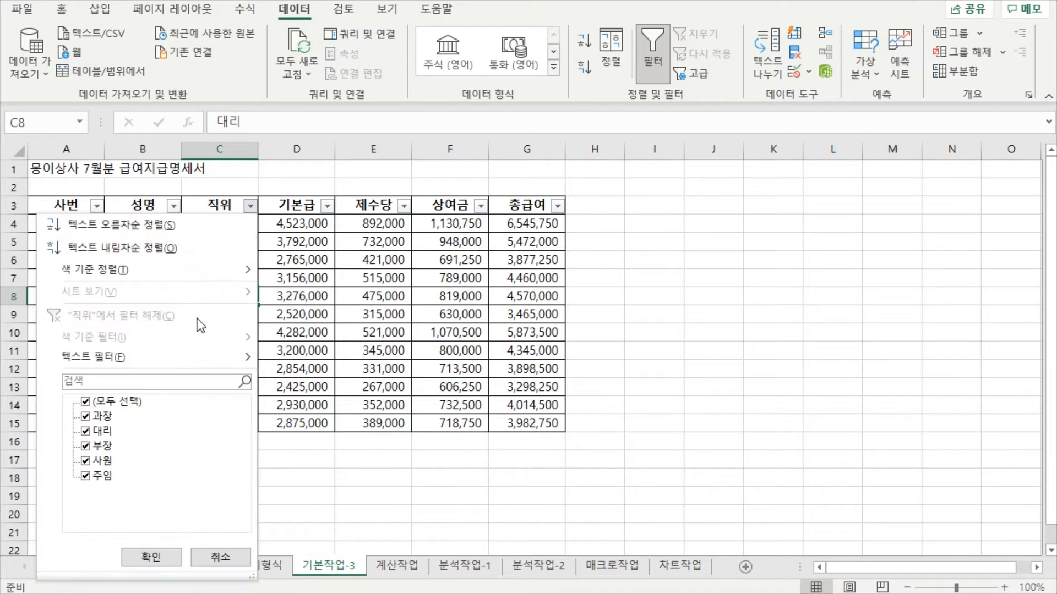
pyautogui.moveTo(170, 349)
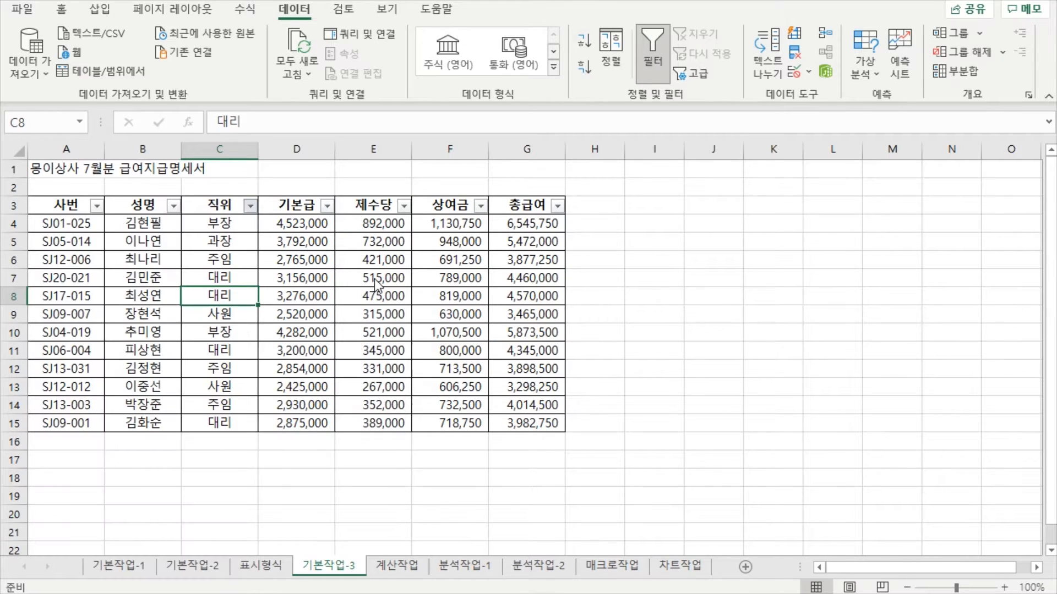
pyautogui.click(366, 292)
pyautogui.click(291, 295)
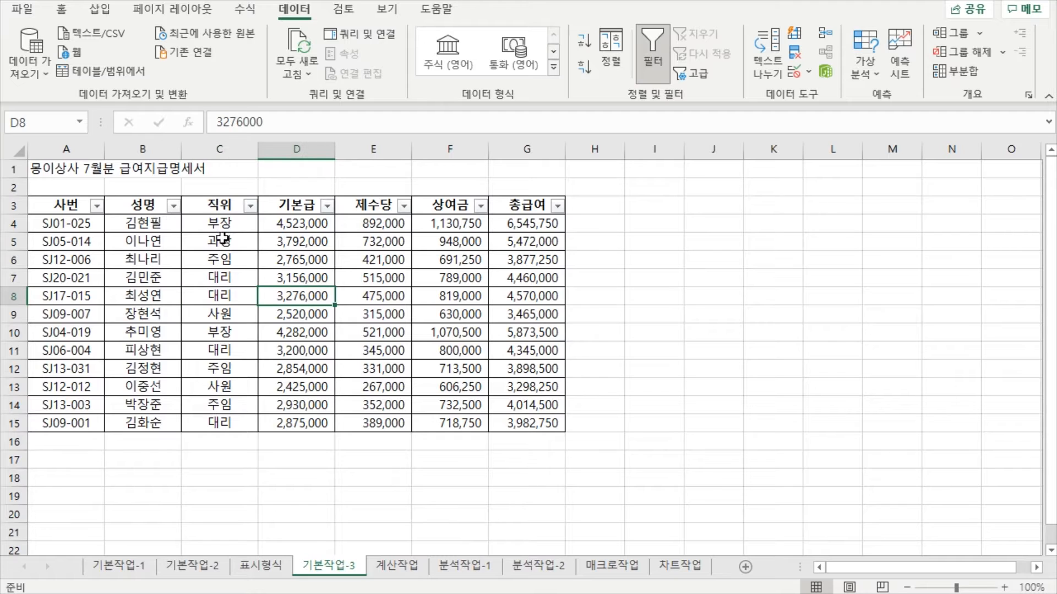
# Filter the 직위 column with a text filter for values that contain 장.
pyautogui.click(250, 208)
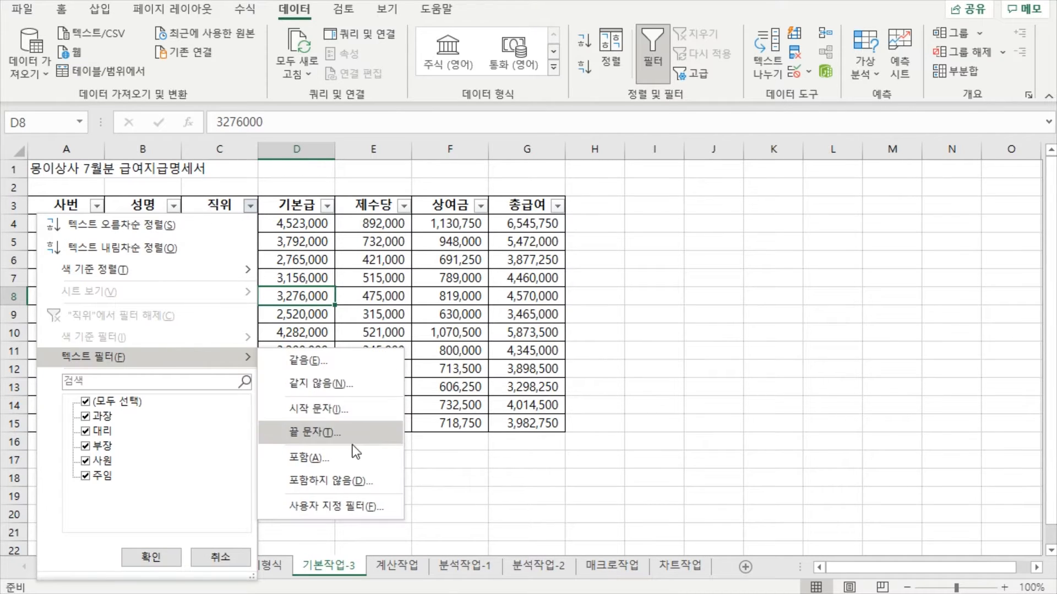
pyautogui.click(326, 462)
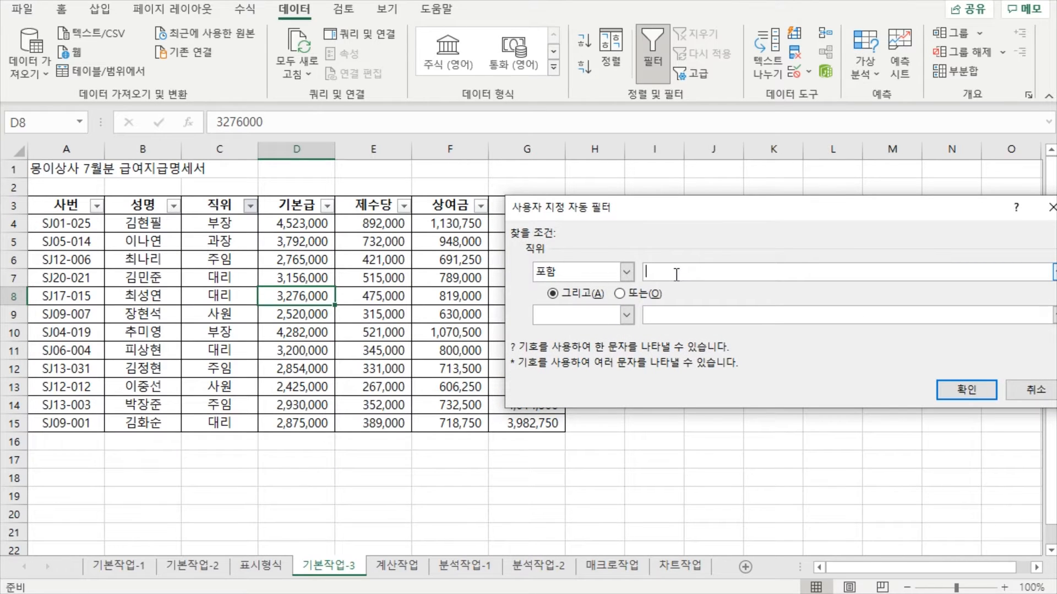
pyautogui.click(950, 393)
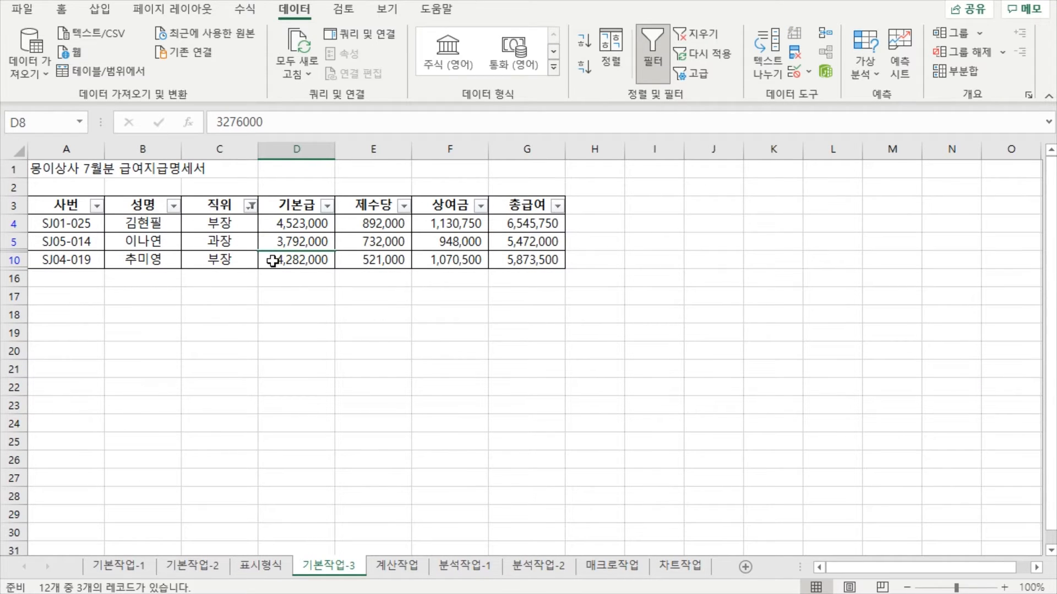
# Clear the contains filter from the 직위 column.
pyautogui.click(250, 206)
pyautogui.click(169, 314)
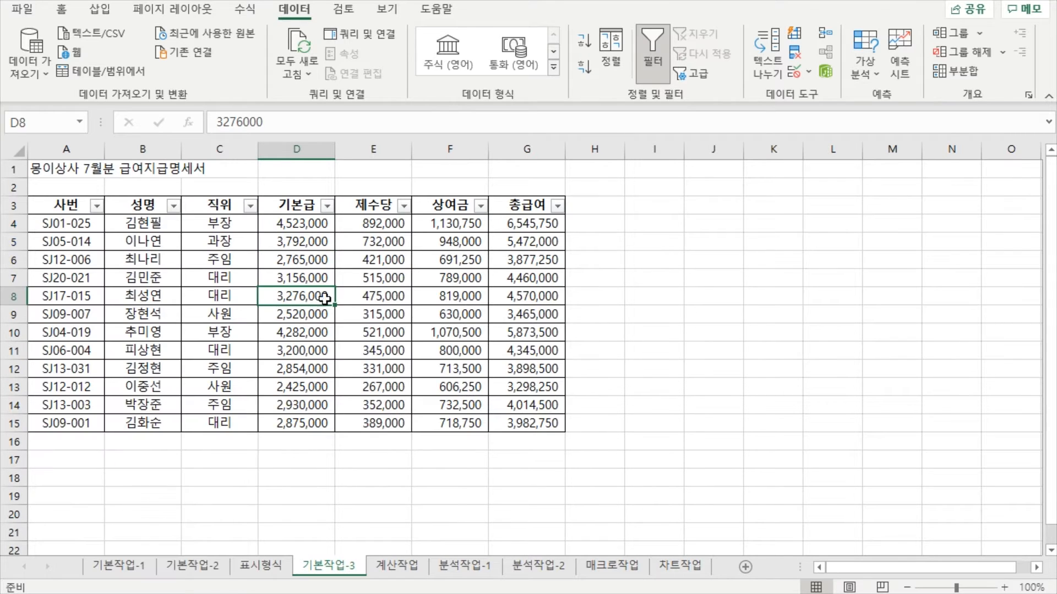
pyautogui.click(353, 283)
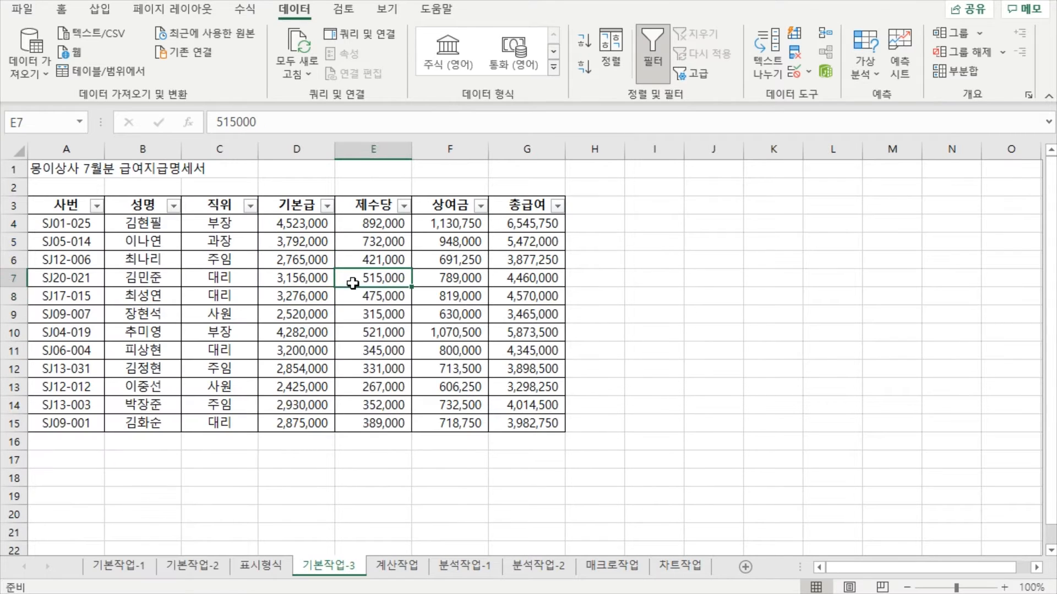
pyautogui.click(480, 297)
pyautogui.click(409, 265)
pyautogui.click(478, 285)
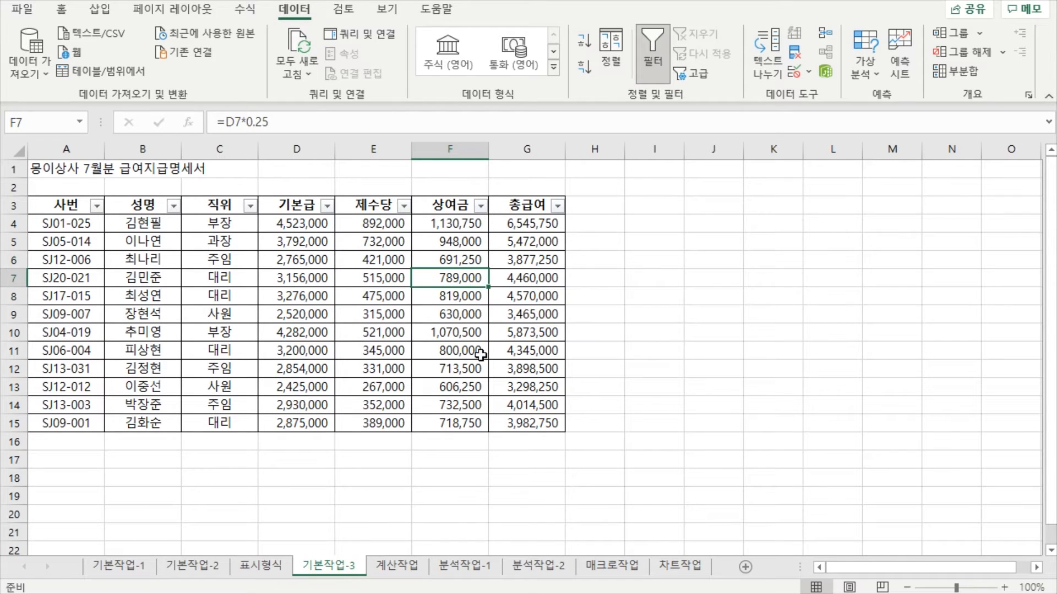
# Filter the 상여금 column with a number filter for values greater than or equal to 1000000.
pyautogui.click(461, 228)
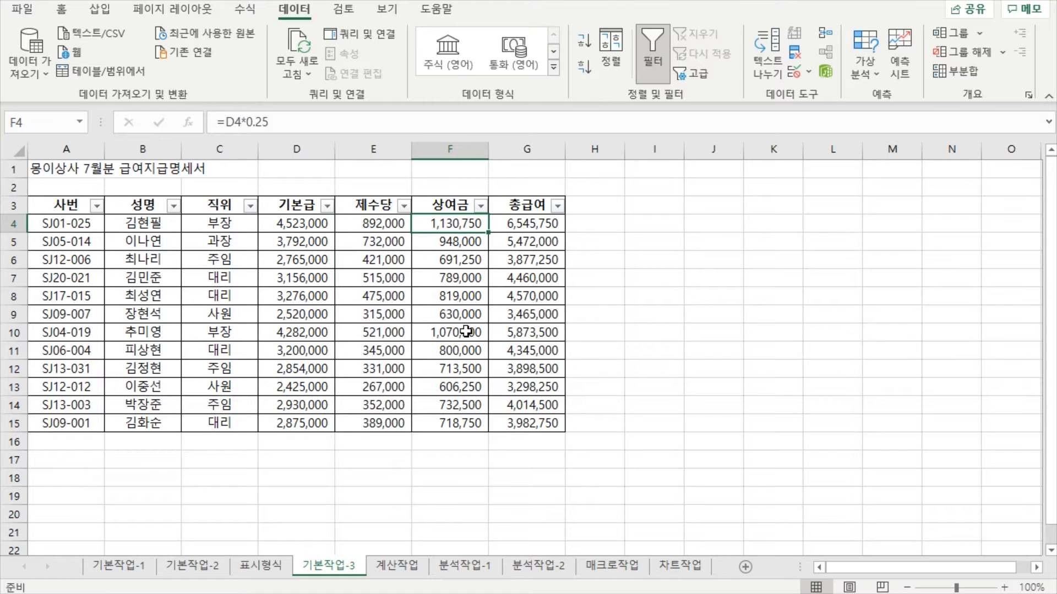
pyautogui.click(441, 396)
pyautogui.click(449, 297)
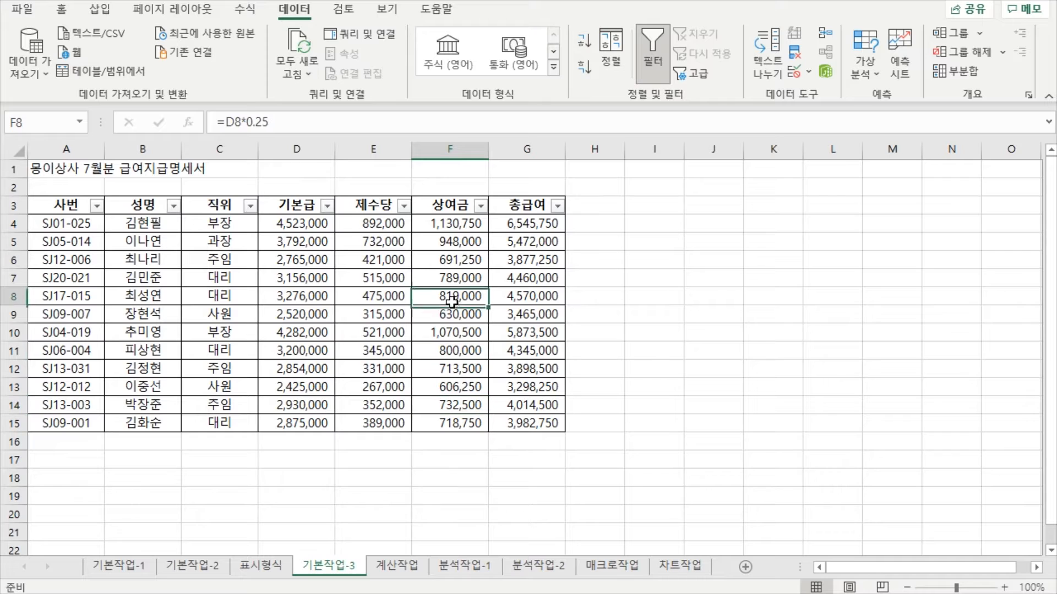
pyautogui.click(481, 206)
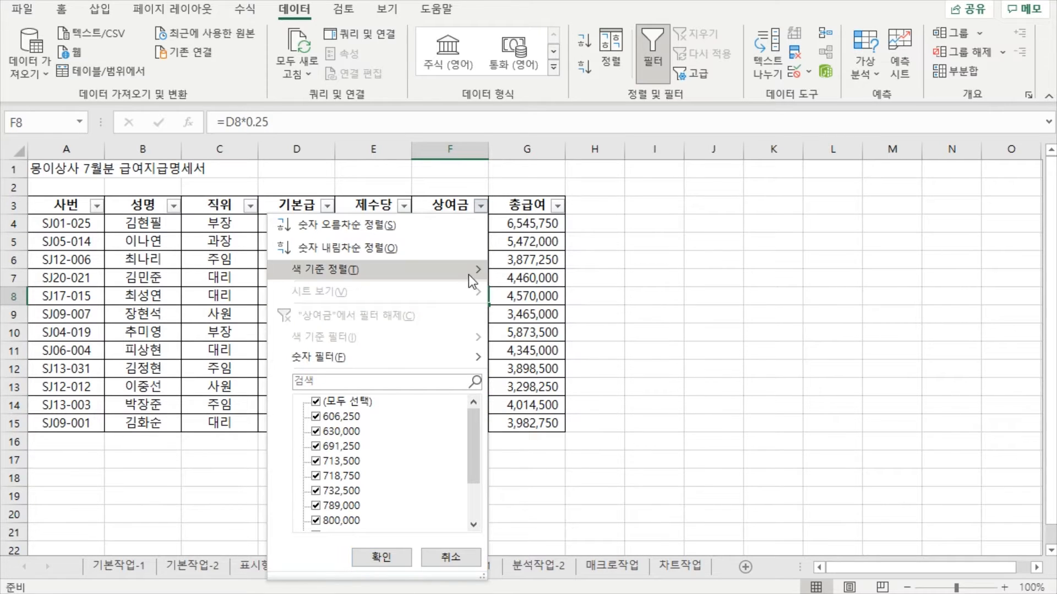
pyautogui.moveTo(424, 361)
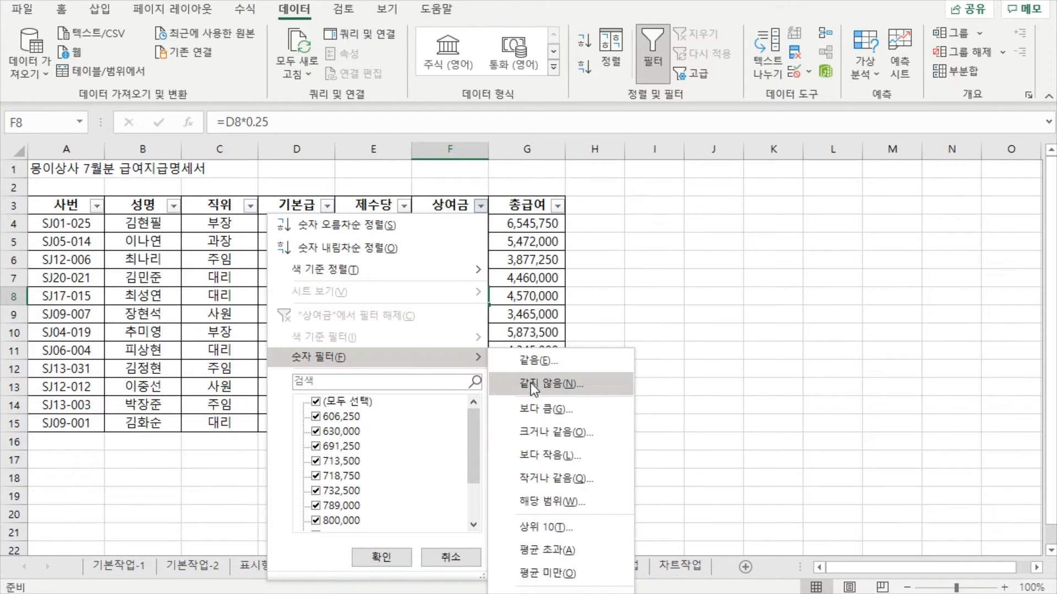
pyautogui.click(534, 433)
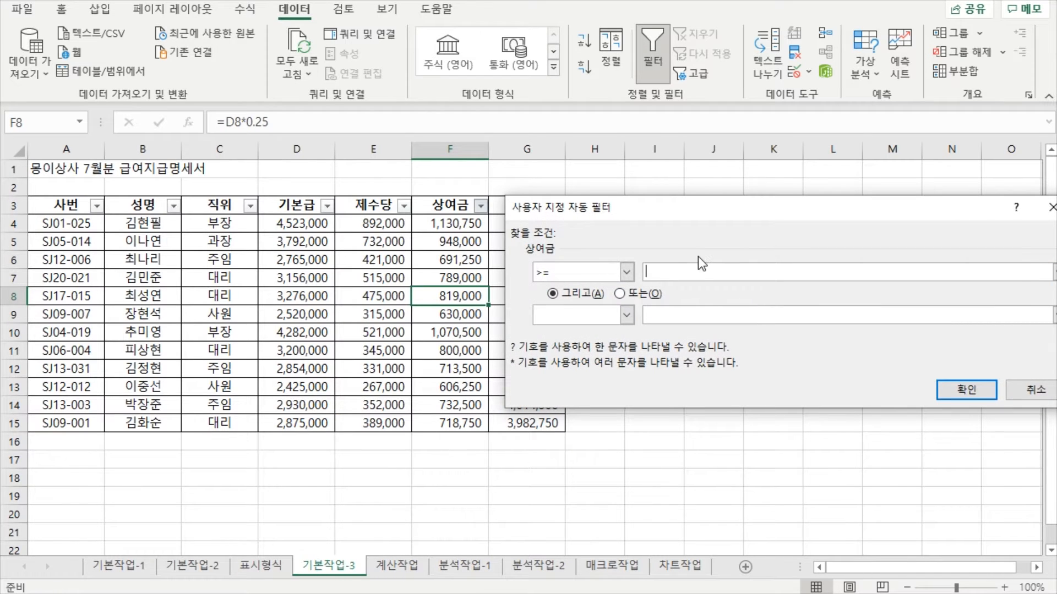
pyautogui.write('1000000')
pyautogui.click(958, 393)
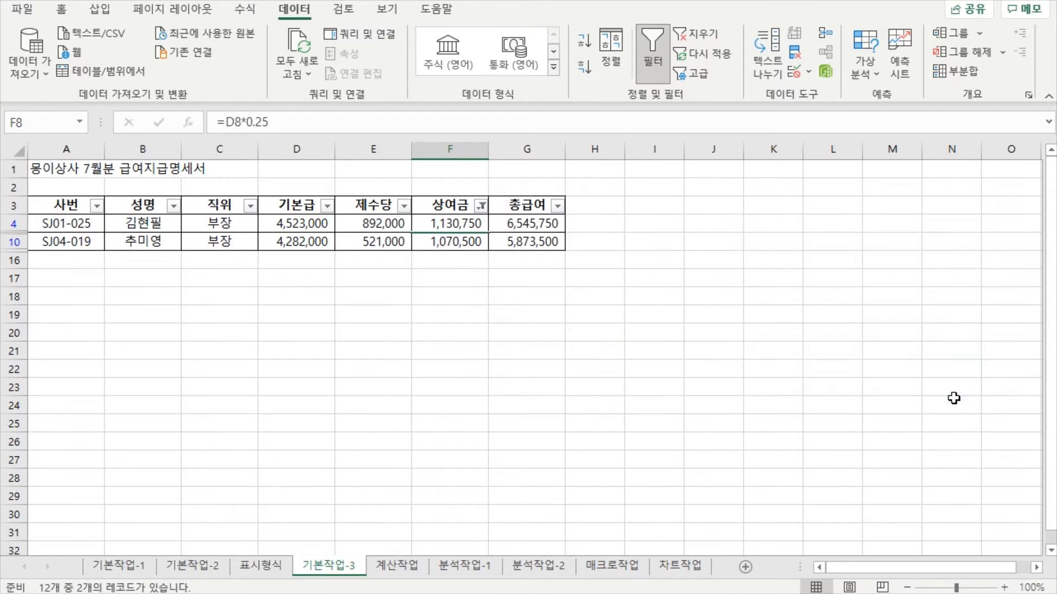
# Check the 상여금 values of the records left in the filtered payroll table.
pyautogui.click(458, 224)
pyautogui.click(460, 246)
pyautogui.click(458, 226)
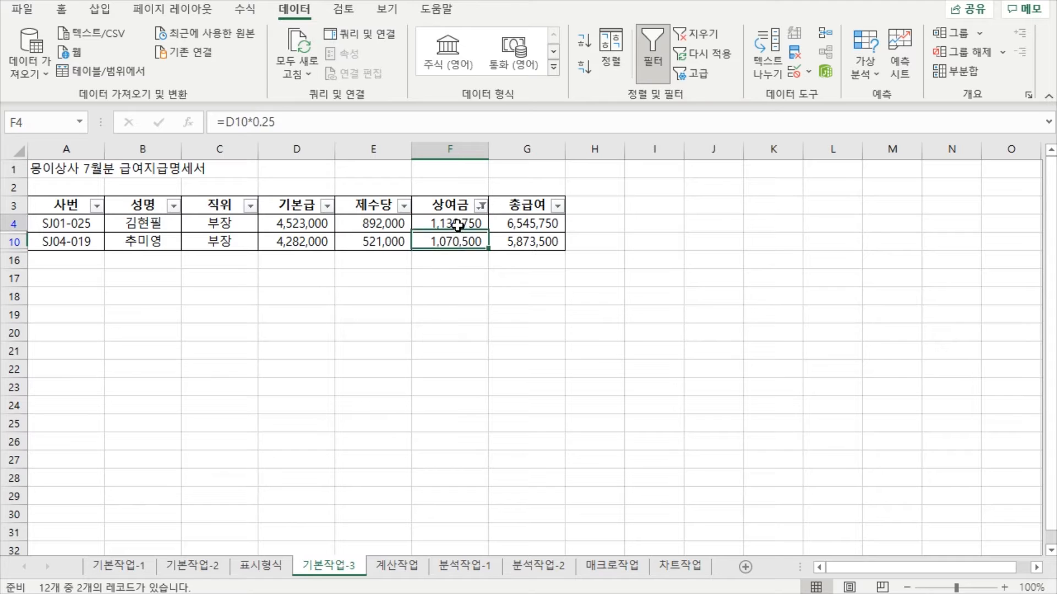
pyautogui.click(452, 244)
pyautogui.click(457, 222)
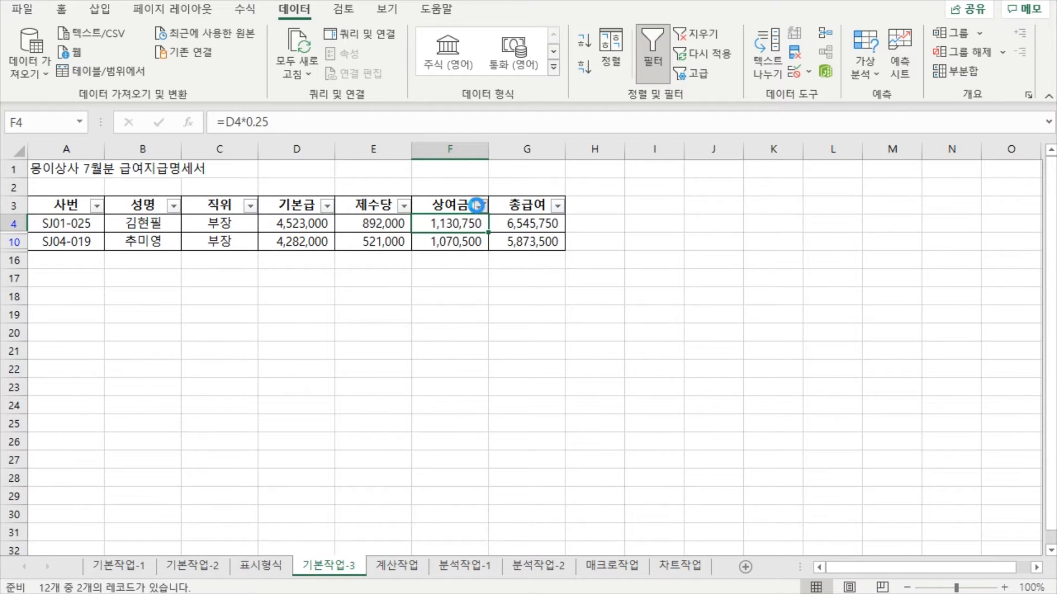
# Clear the number filter from the 상여금 column.
pyautogui.click(480, 206)
pyautogui.moveTo(385, 358)
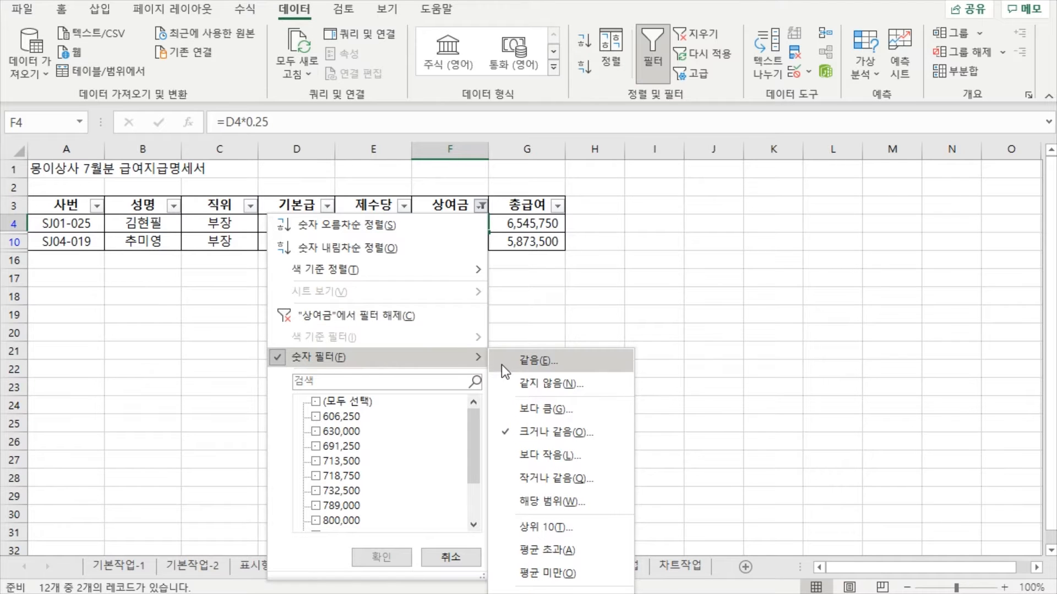
pyautogui.click(387, 314)
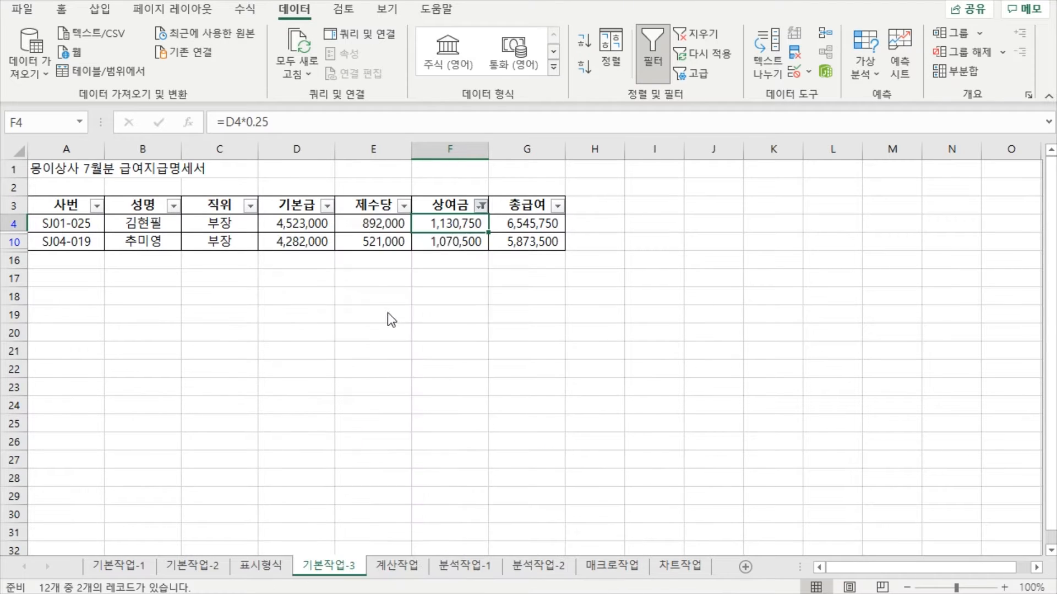
# Look through the 상여금 column's list of filter values and its number filter conditions without applying any.
pyautogui.click(480, 206)
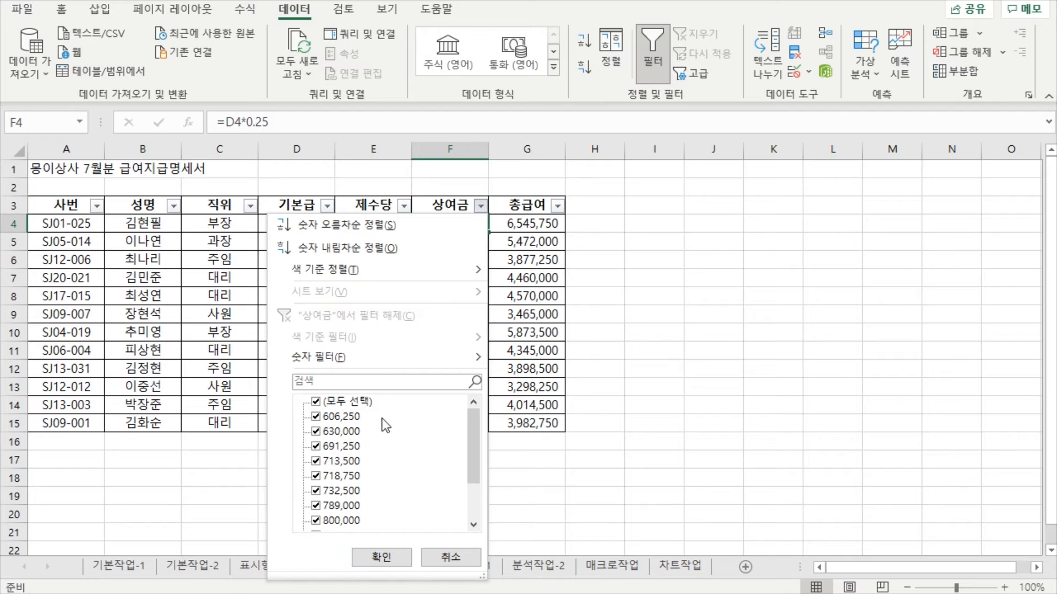
pyautogui.scroll(-2, 408, 440)
pyautogui.scroll(2, 406, 441)
pyautogui.scroll(-2, 404, 441)
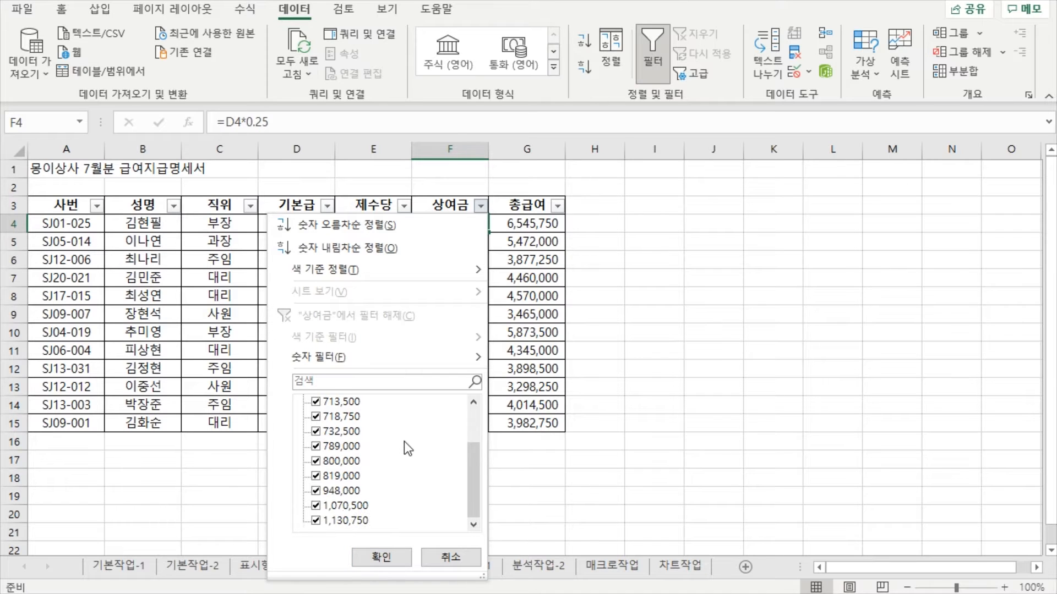
pyautogui.scroll(2, 332, 438)
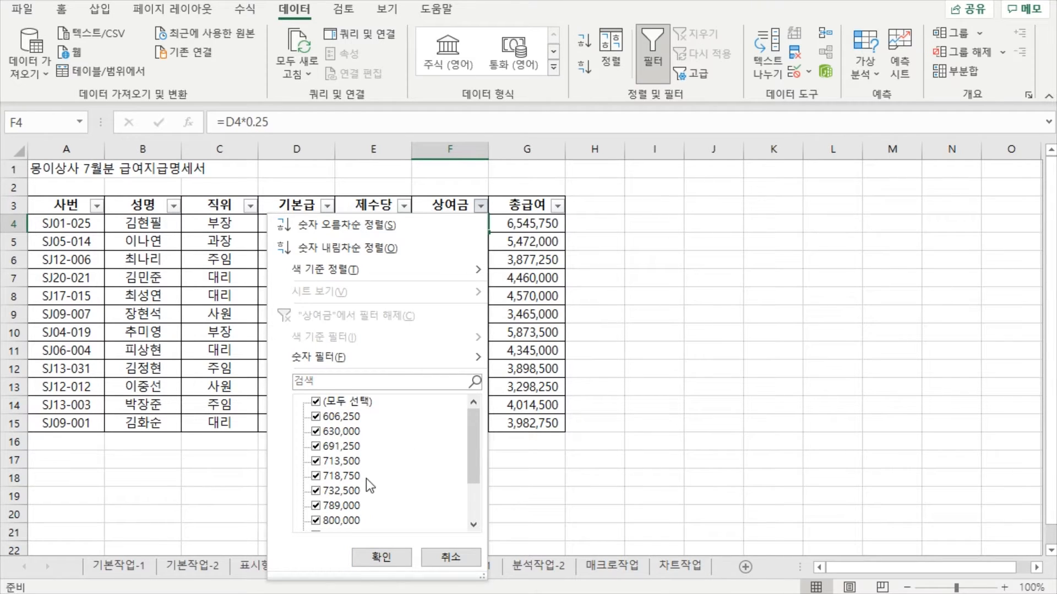
pyautogui.moveTo(402, 362)
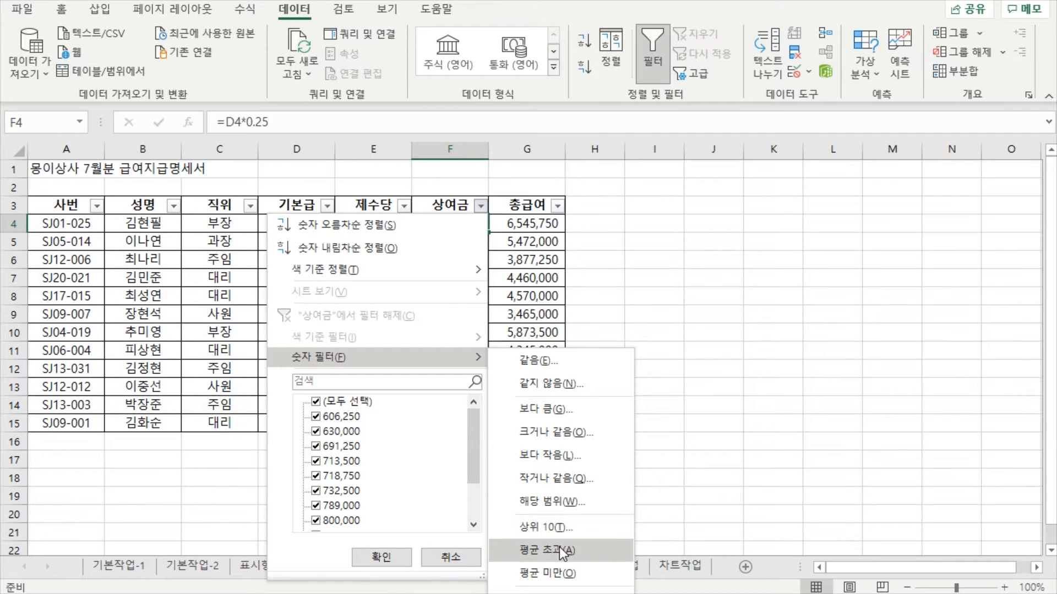
pyautogui.click(689, 410)
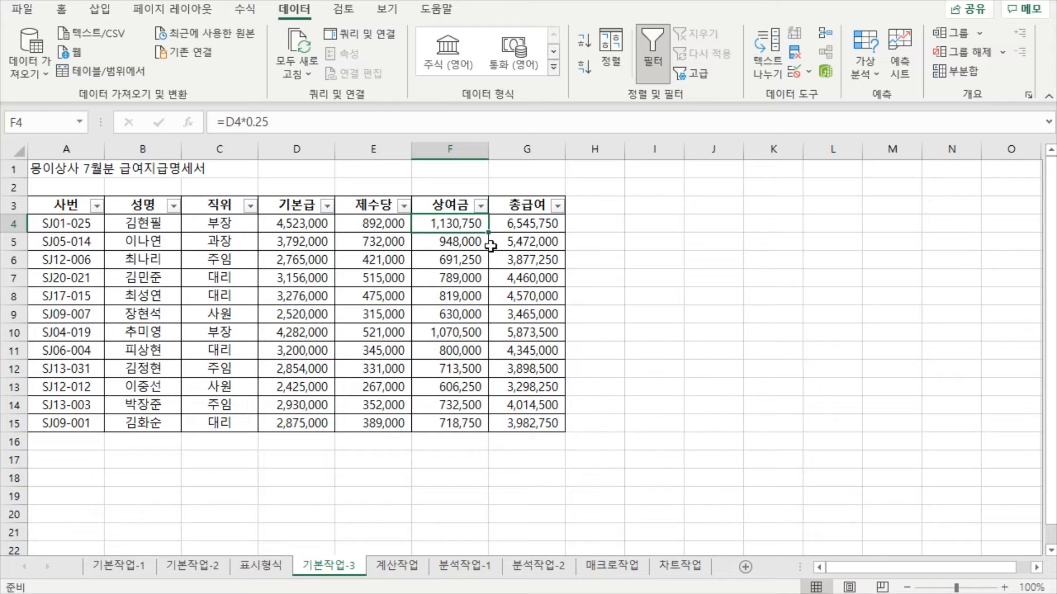
# Examine the 상여금 and 총급여 cells and their formulas in the unfiltered payroll table.
pyautogui.click(450, 278)
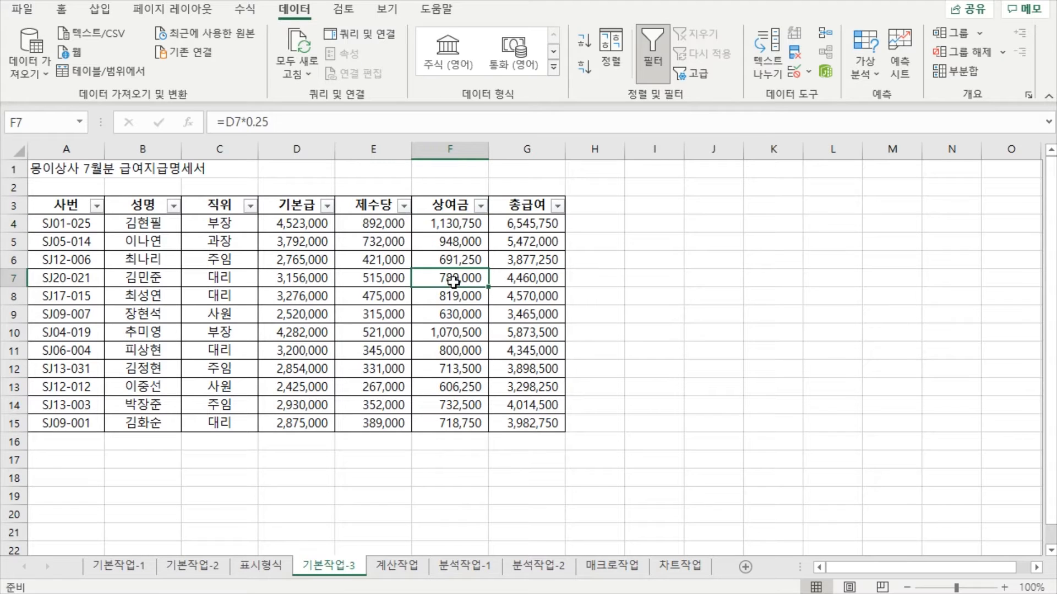
pyautogui.click(453, 249)
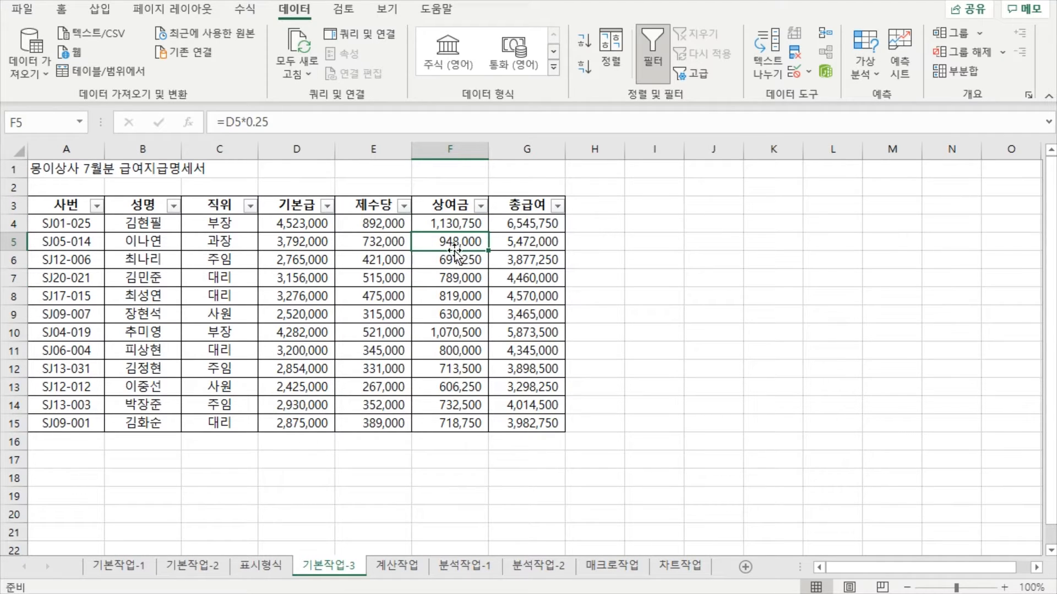
pyautogui.click(532, 257)
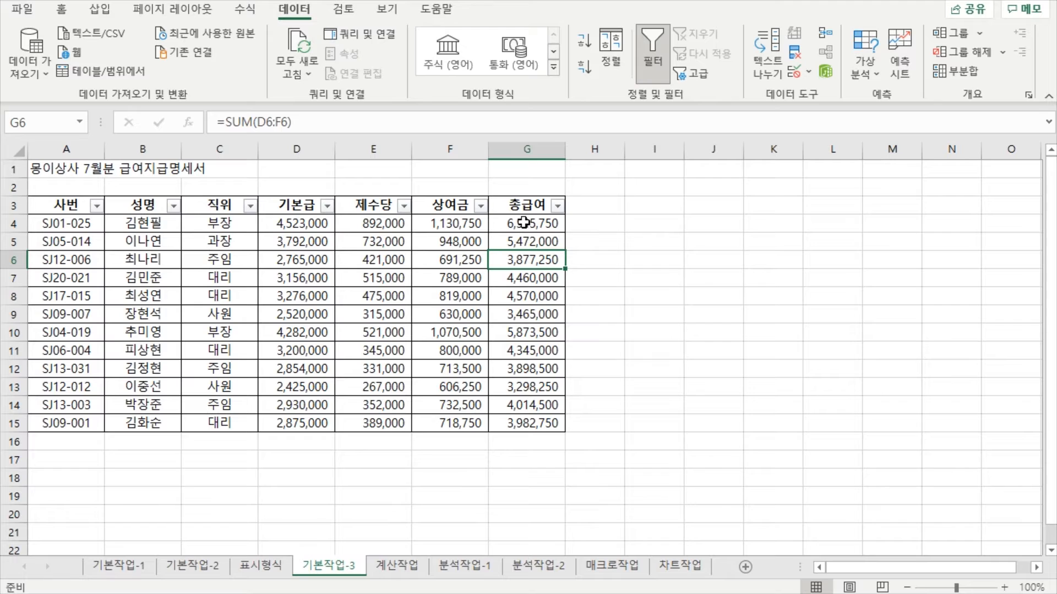
pyautogui.click(527, 223)
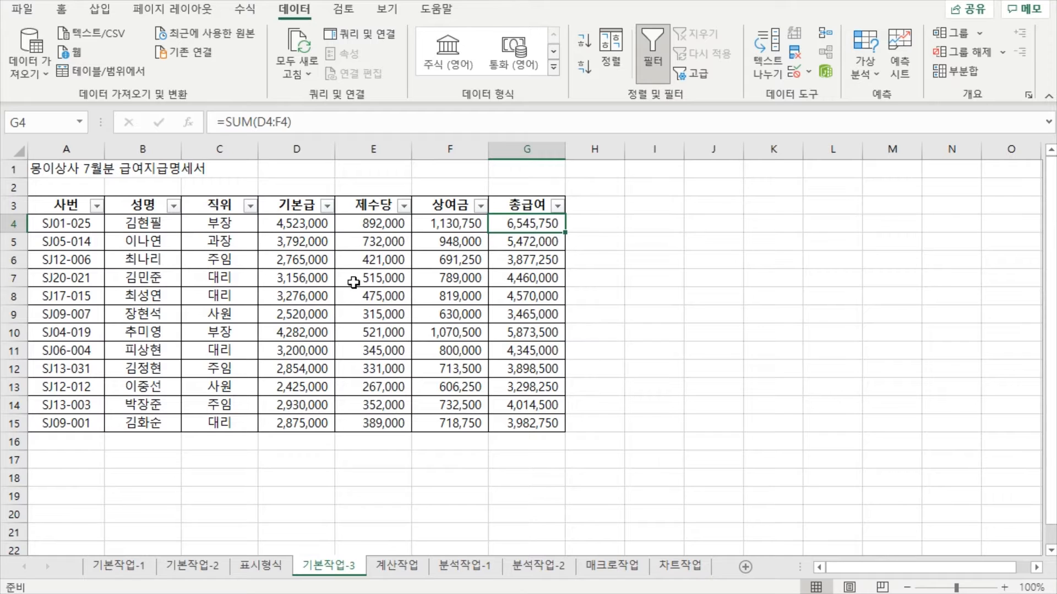
pyautogui.click(473, 262)
pyautogui.click(504, 274)
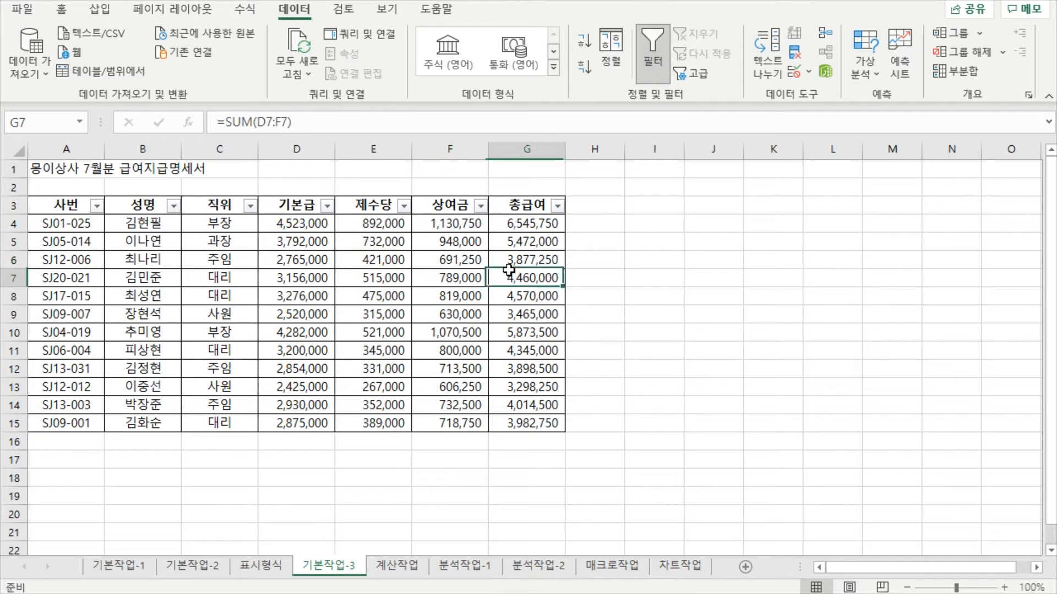
# Filter the 총급여 column with a number filter for values greater than or equal to 4000000.
pyautogui.click(557, 207)
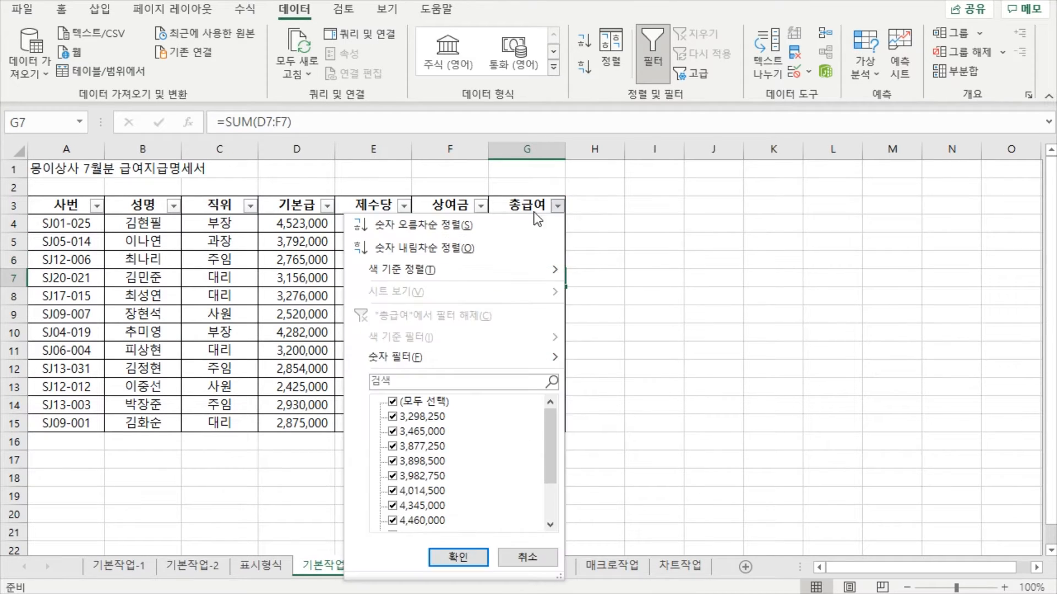
pyautogui.click(642, 312)
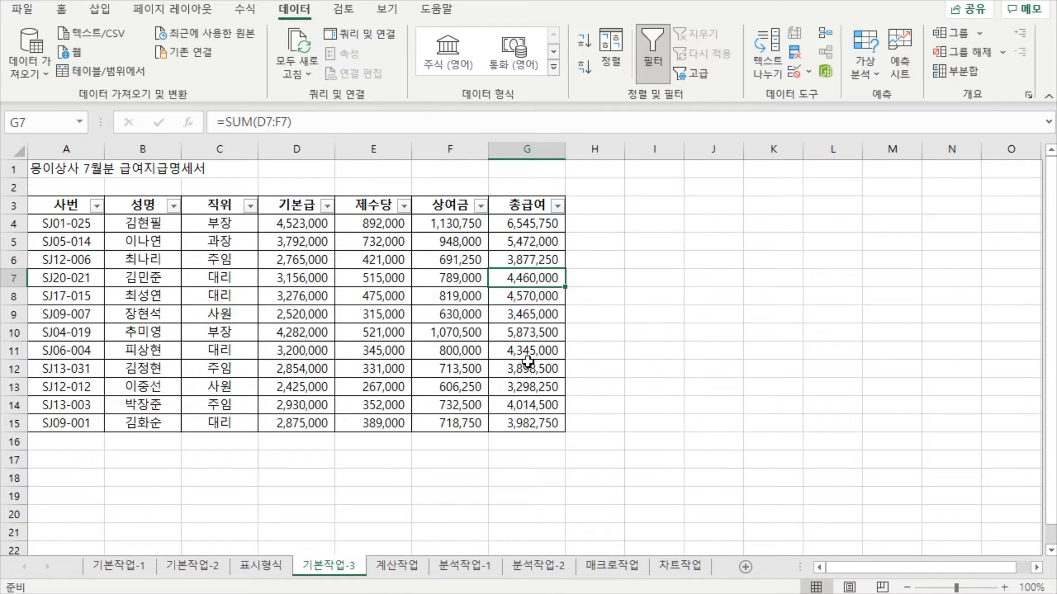
pyautogui.click(557, 206)
pyautogui.moveTo(452, 358)
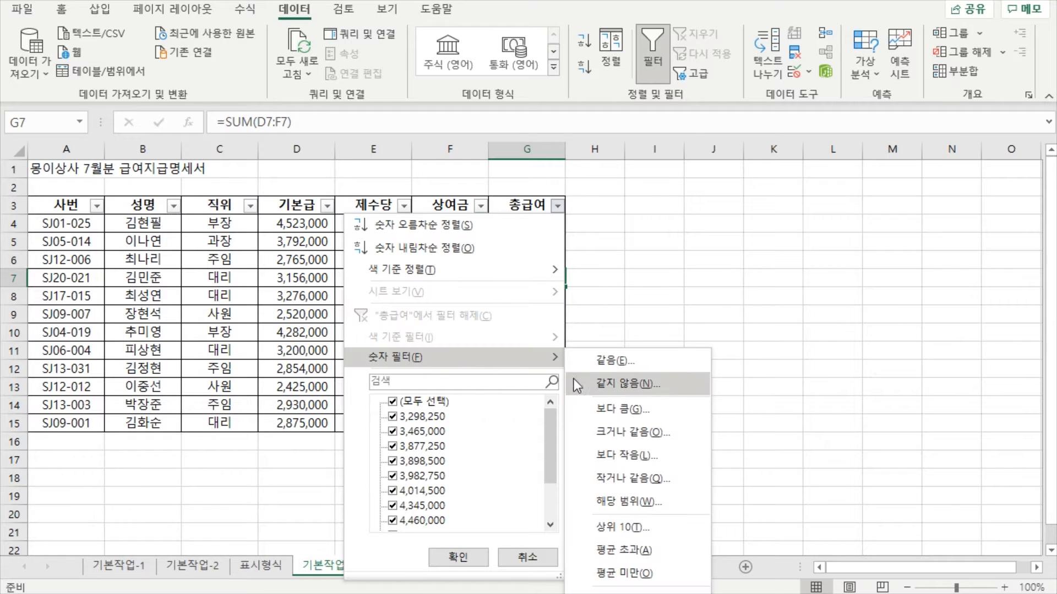
pyautogui.click(612, 430)
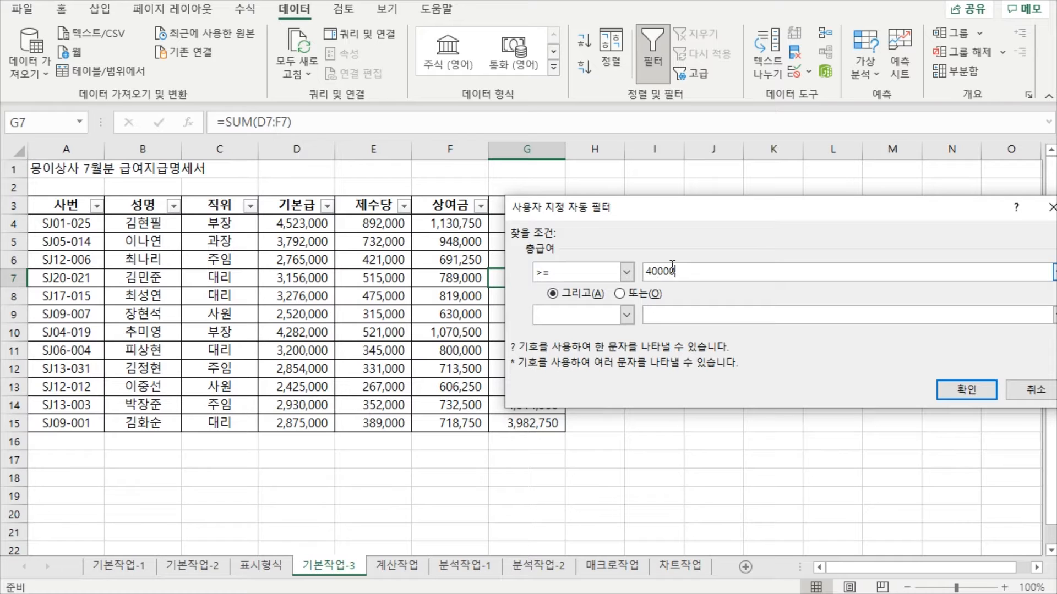
pyautogui.press('Return')
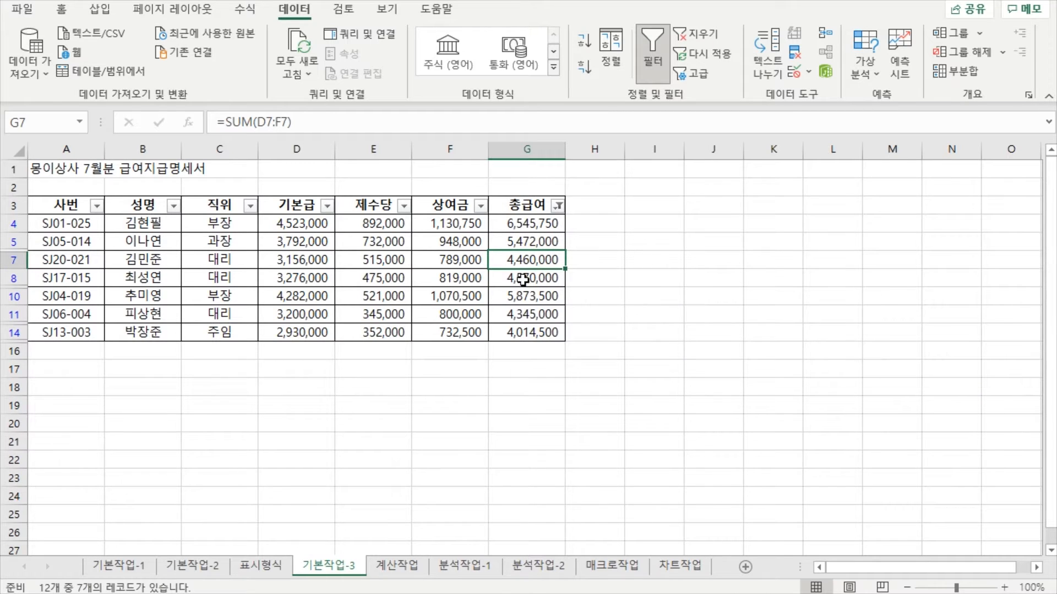
# Add a text filter on the 직위 column for values that end with 장.
pyautogui.click(452, 263)
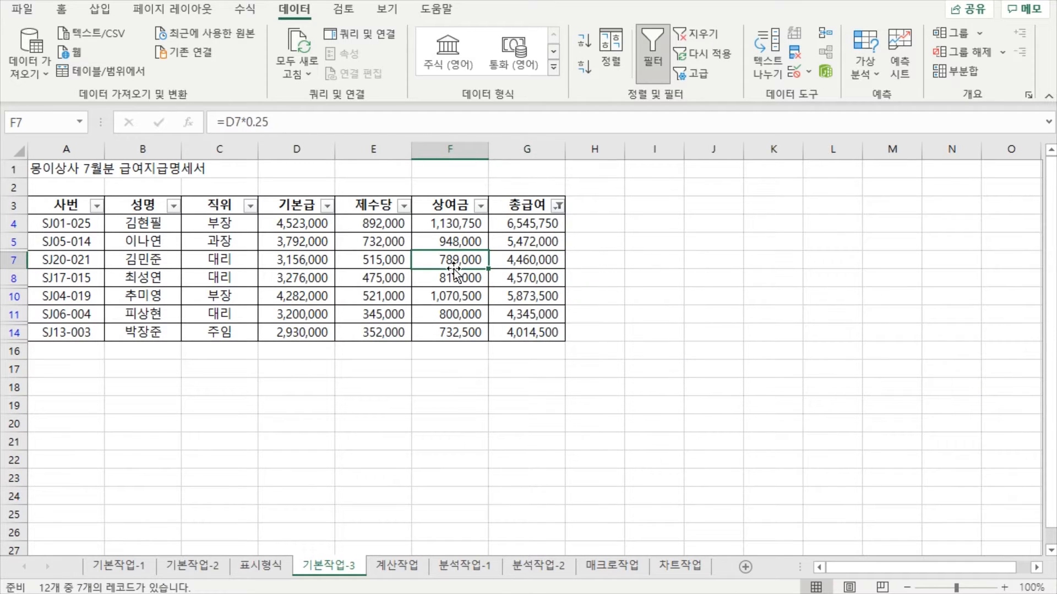
pyautogui.click(304, 266)
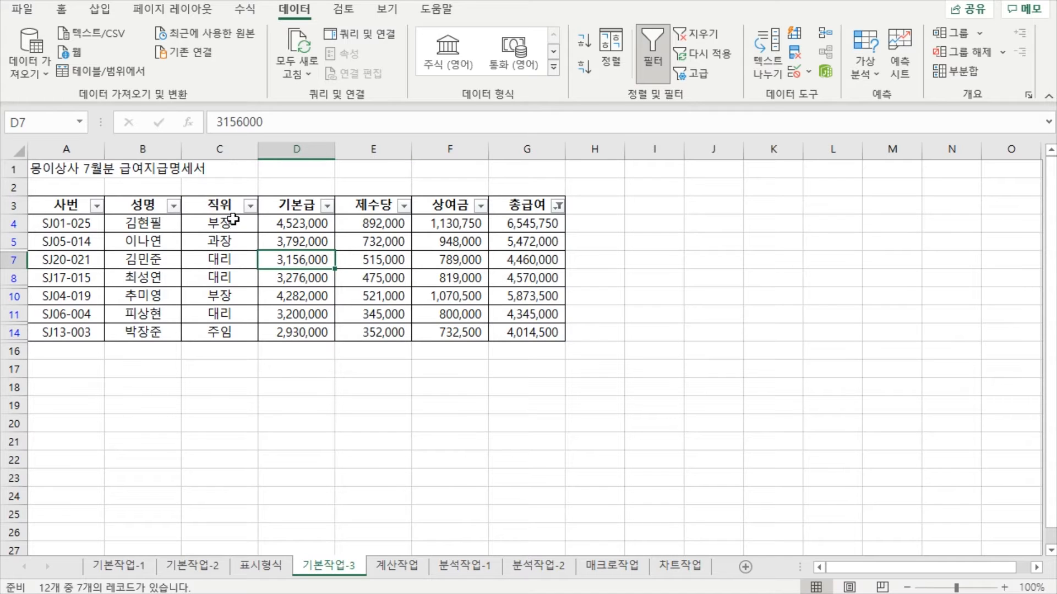
pyautogui.click(250, 206)
pyautogui.moveTo(191, 355)
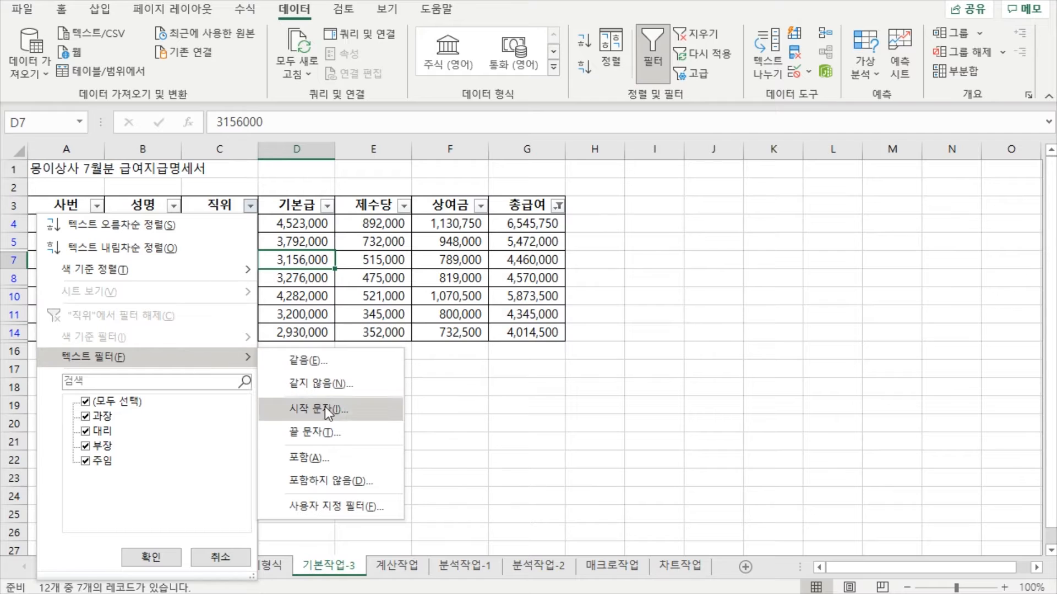
pyautogui.click(324, 435)
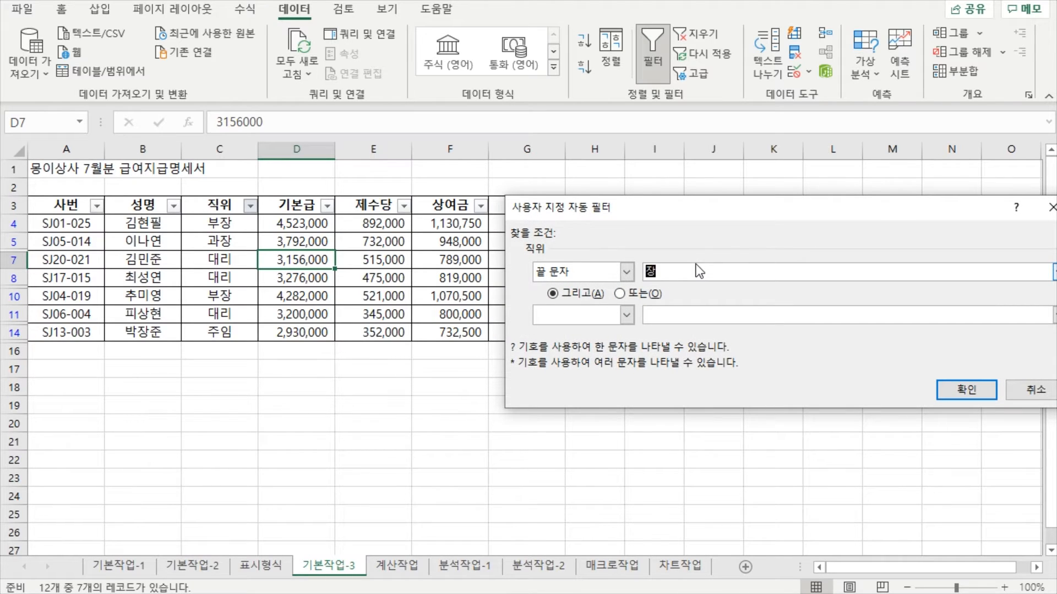
pyautogui.click(965, 391)
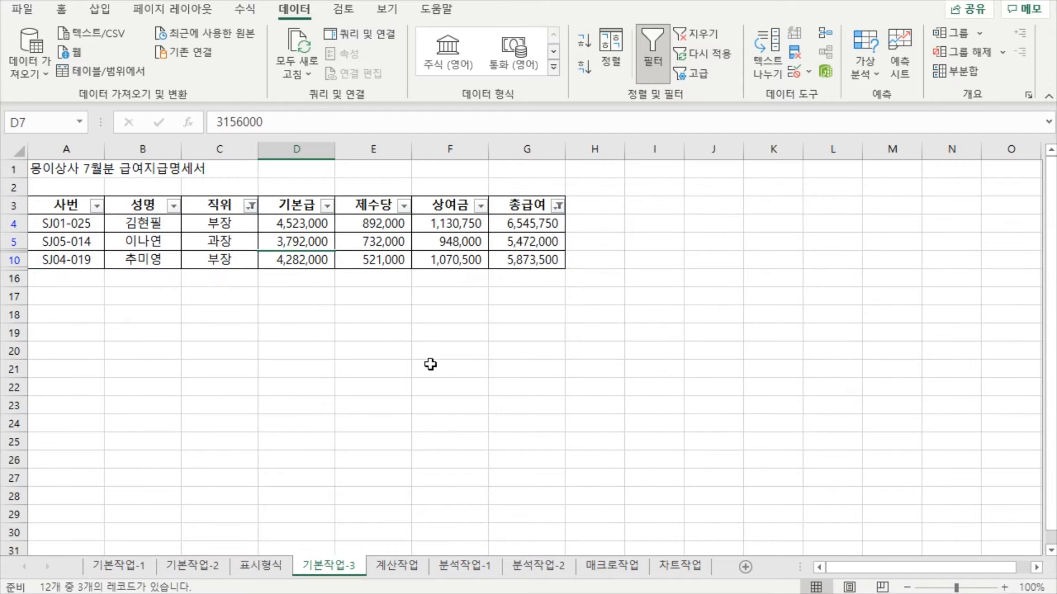
# Check the 직위 and 총급여 values of the remaining records against both filter conditions.
pyautogui.click(373, 297)
pyautogui.click(224, 258)
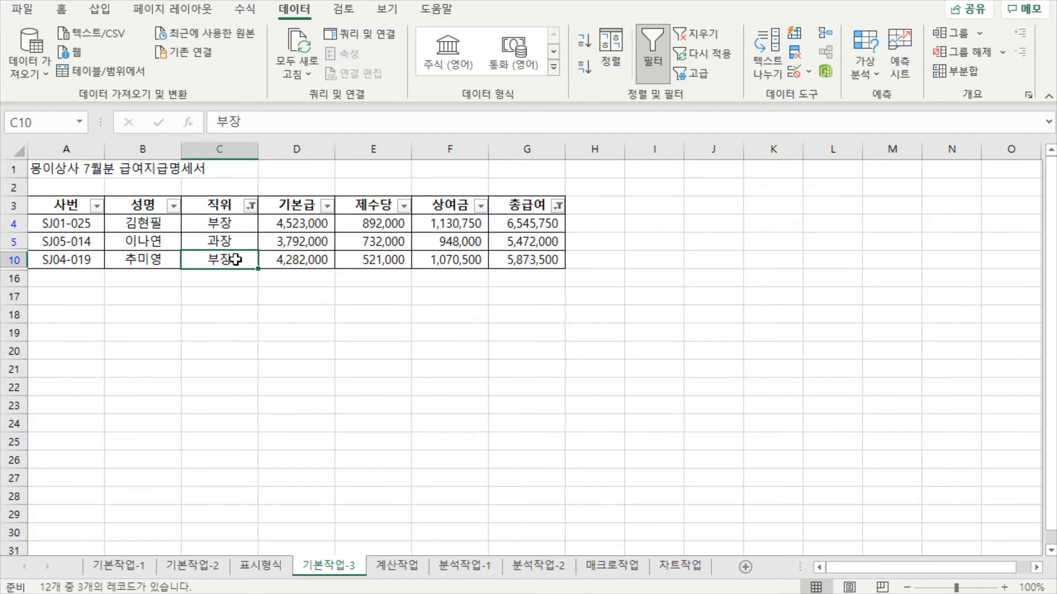
pyautogui.click(537, 242)
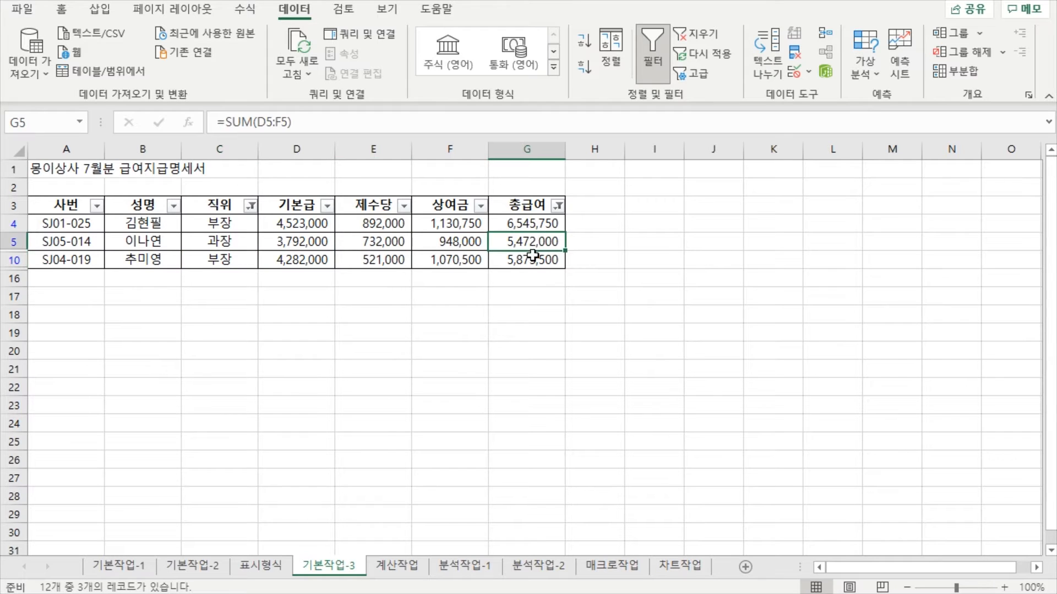
pyautogui.click(530, 262)
pyautogui.click(532, 242)
pyautogui.click(479, 259)
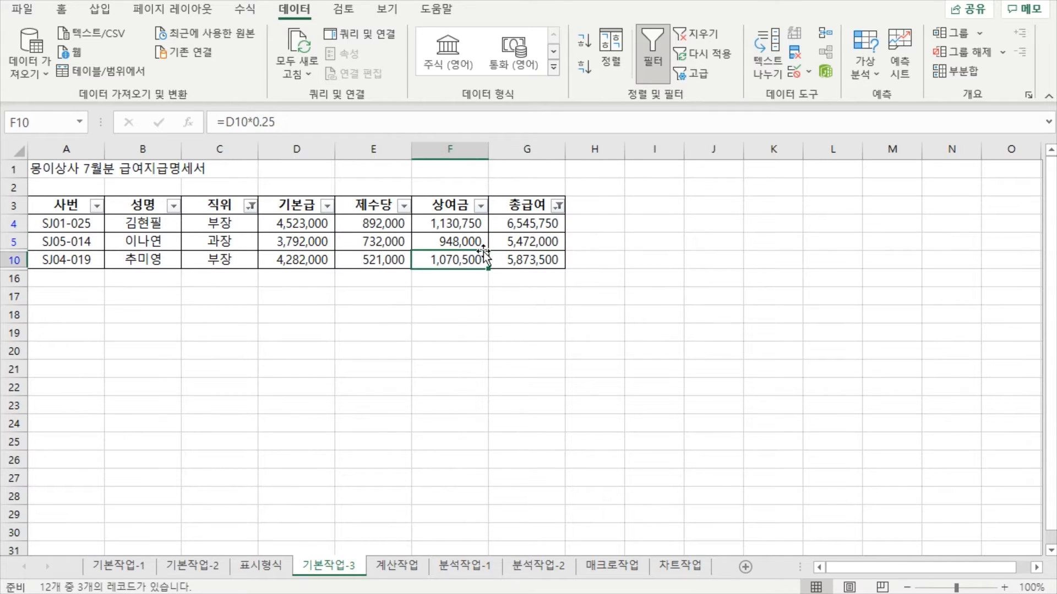
pyautogui.click(514, 243)
pyautogui.click(540, 261)
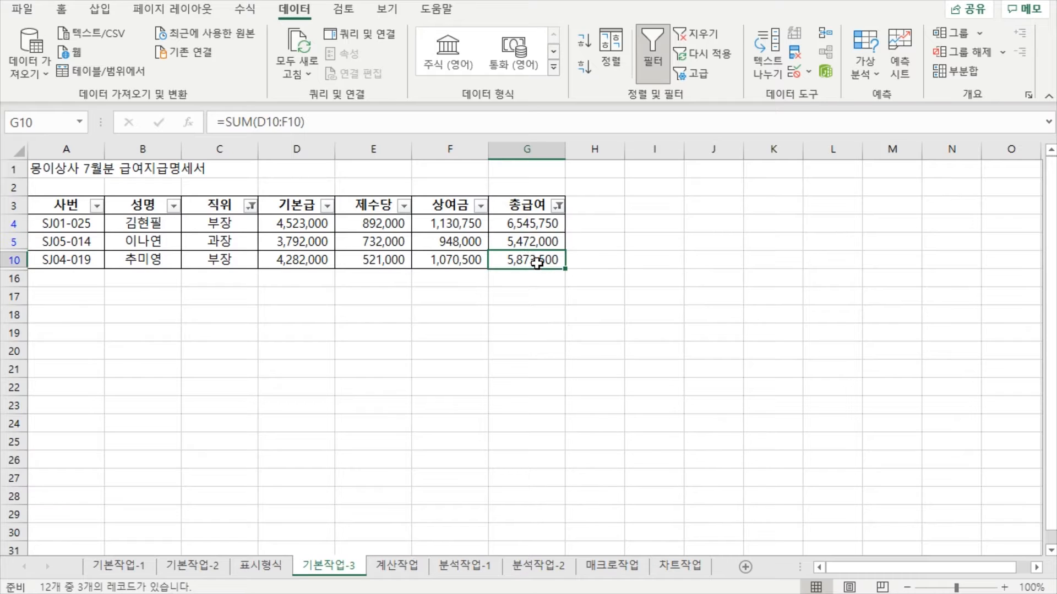
pyautogui.click(538, 243)
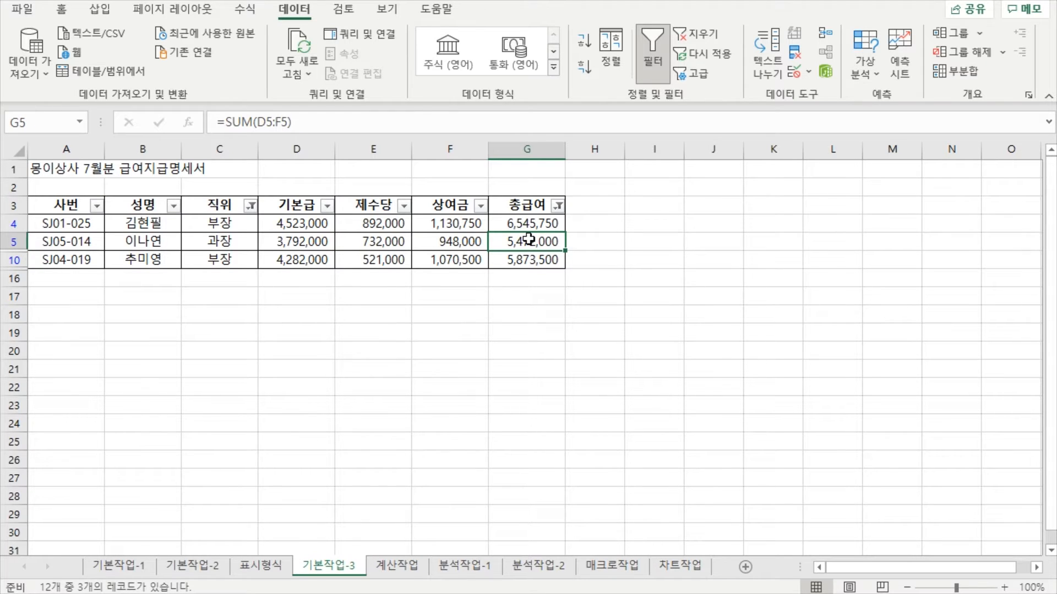
# Turn off AutoFilter on the payroll table to remove the 직위 and 총급여 filters.
pyautogui.click(649, 44)
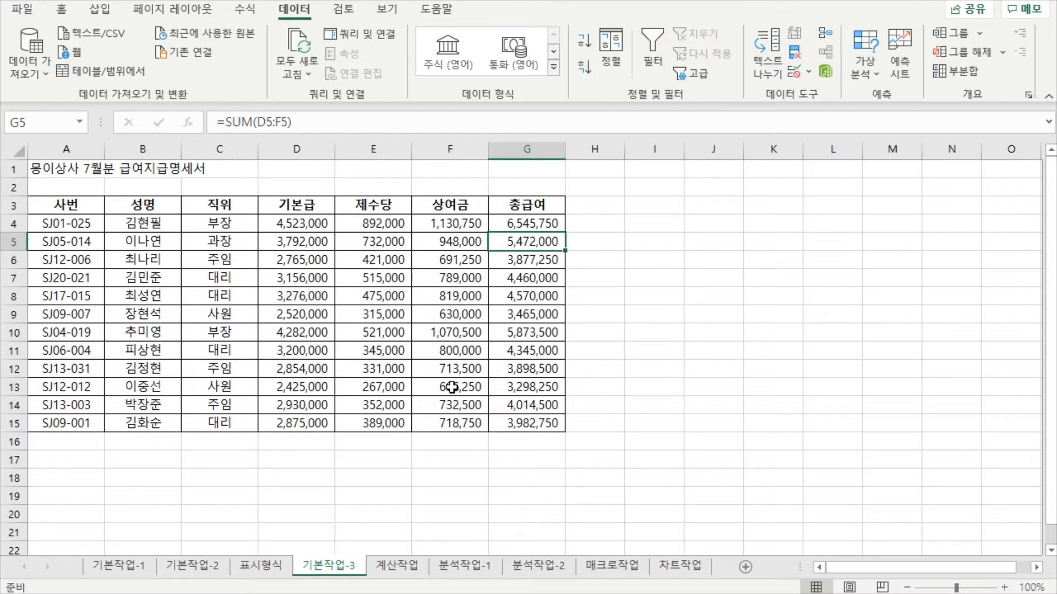
pyautogui.click(462, 350)
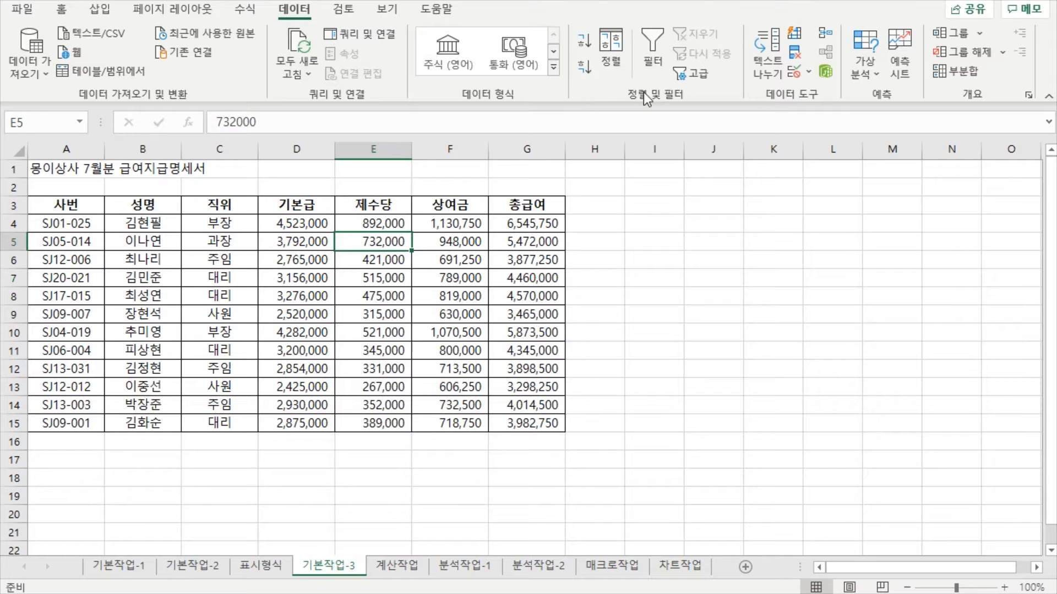
# Turn AutoFilter back on for the payroll table and filter the 직위 column by searching for 대.
pyautogui.click(659, 42)
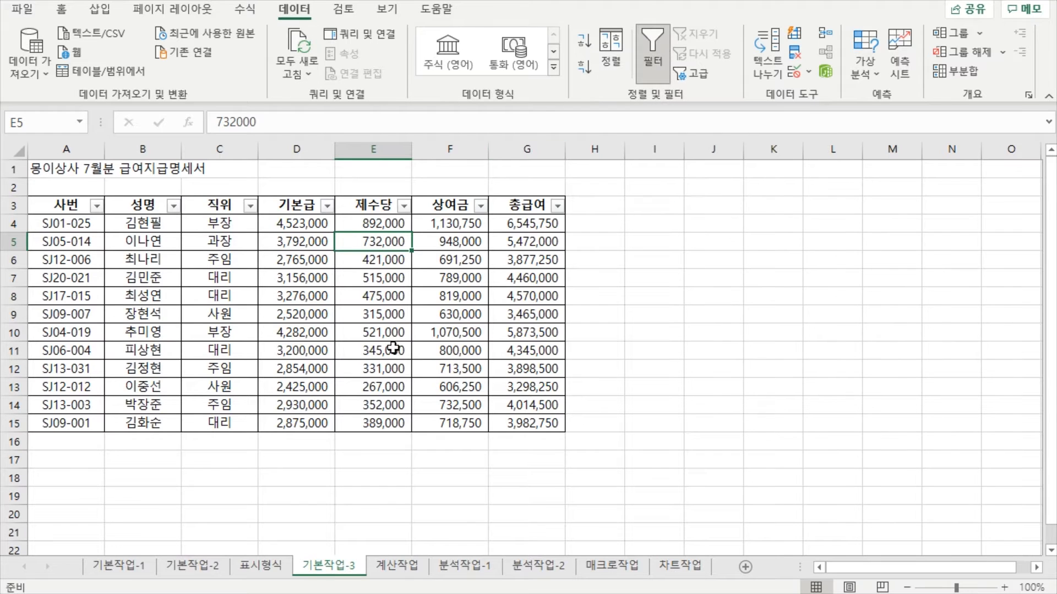
pyautogui.click(407, 295)
pyautogui.click(325, 261)
pyautogui.click(347, 256)
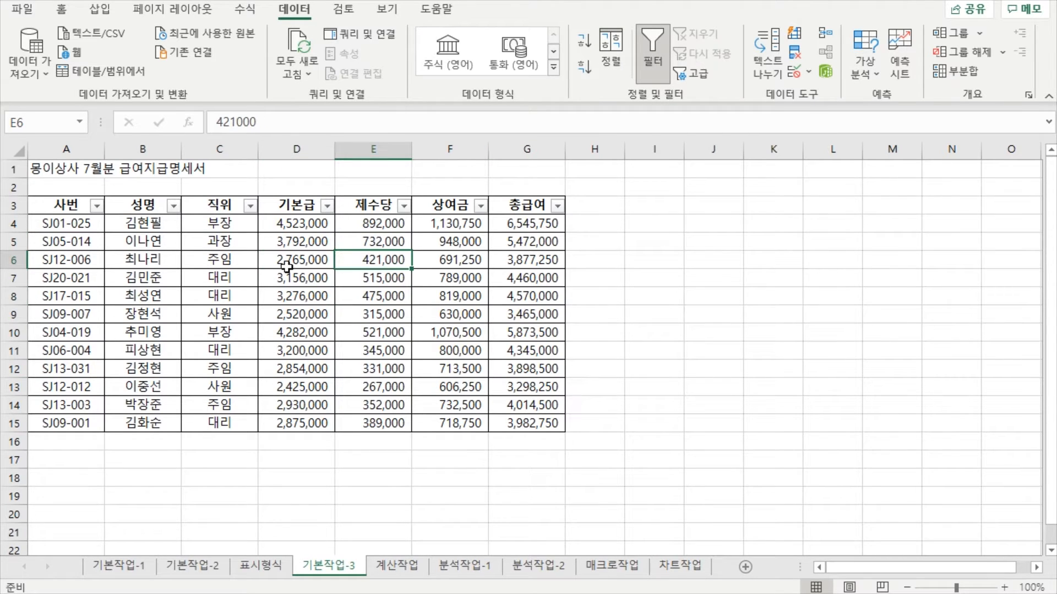
pyautogui.click(287, 266)
pyautogui.click(363, 278)
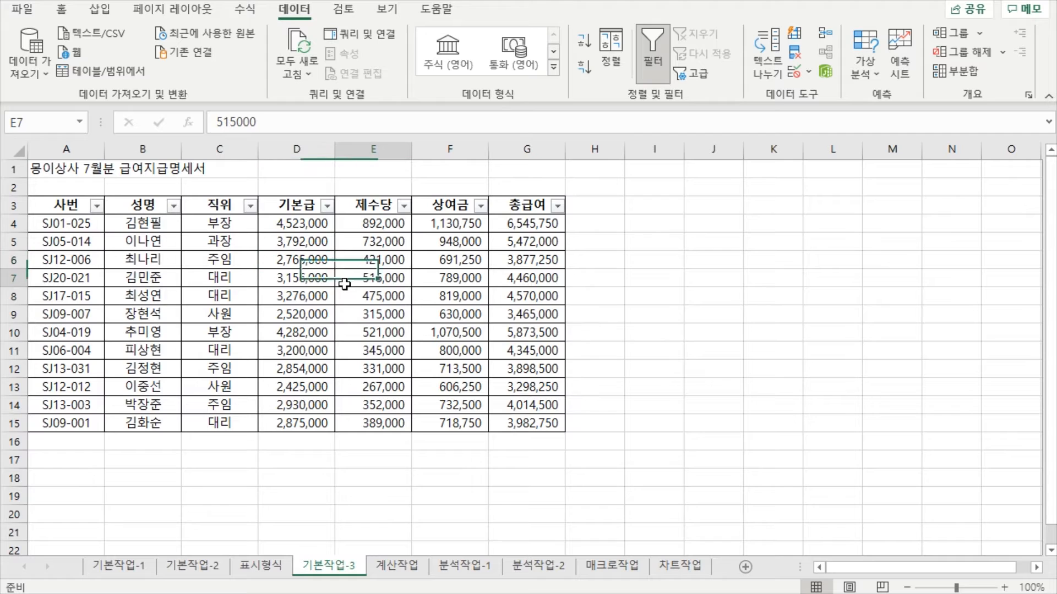
pyautogui.click(174, 207)
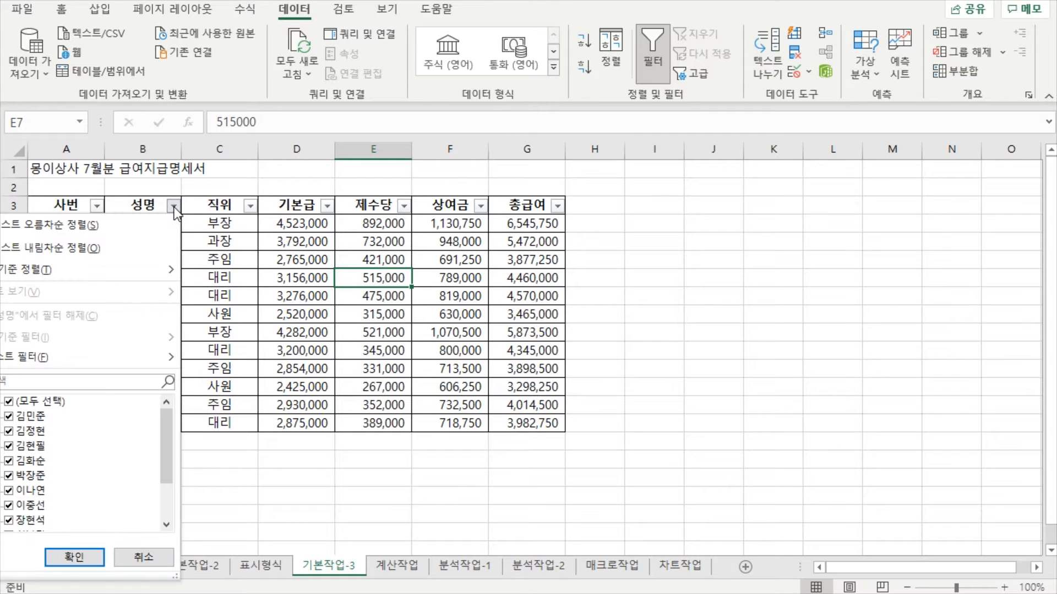
pyautogui.click(299, 295)
pyautogui.click(250, 205)
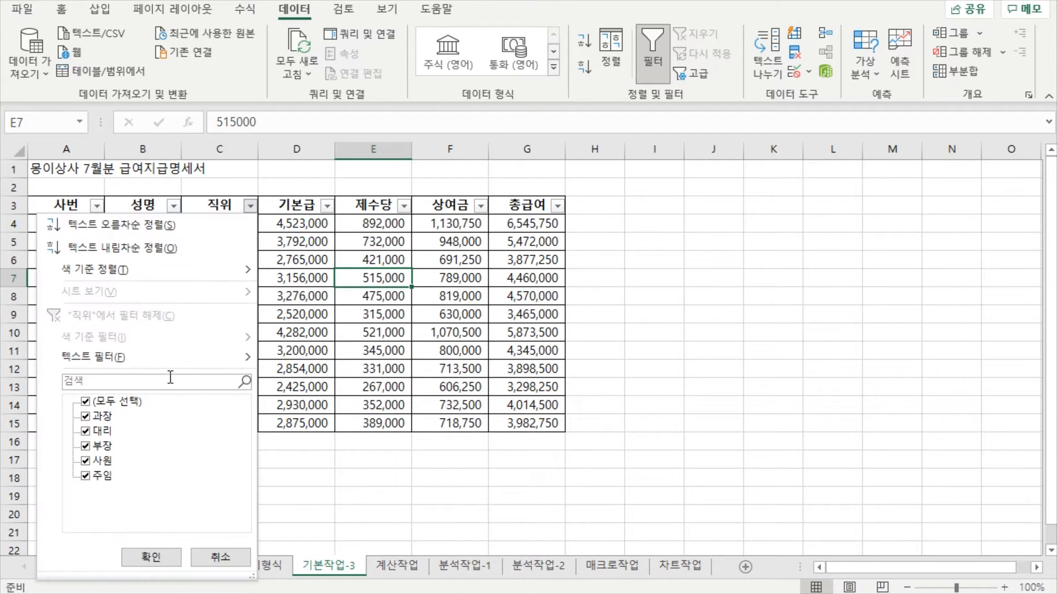
pyautogui.click(143, 383)
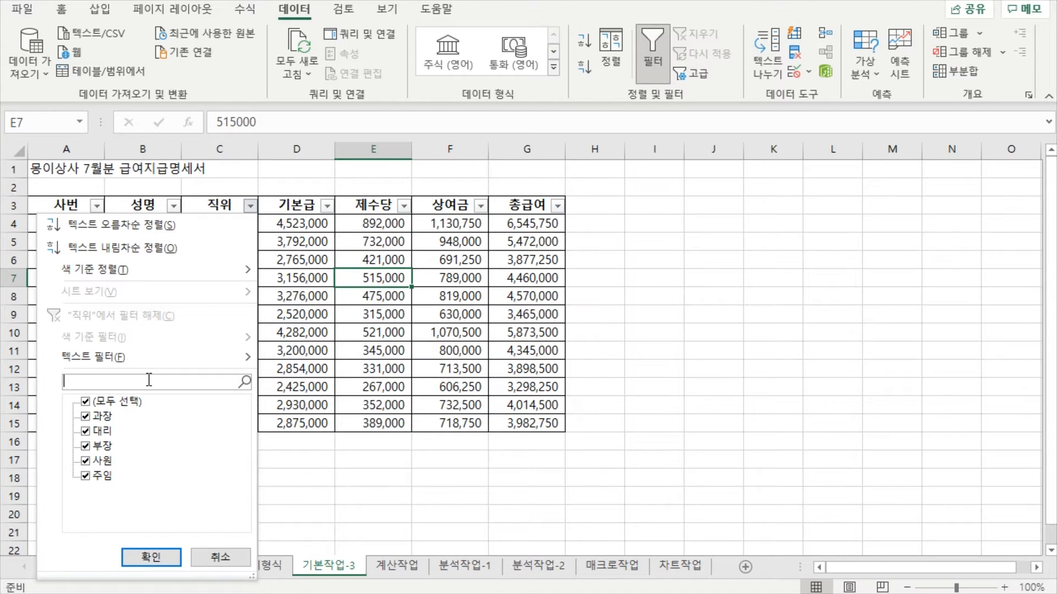
pyautogui.write('ㄷ')
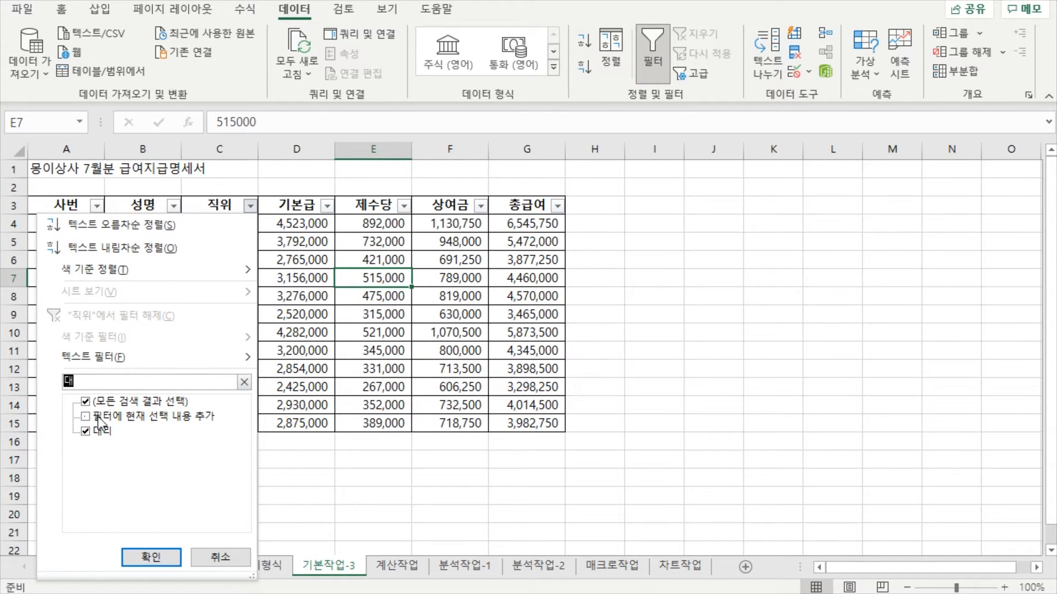
pyautogui.click(147, 558)
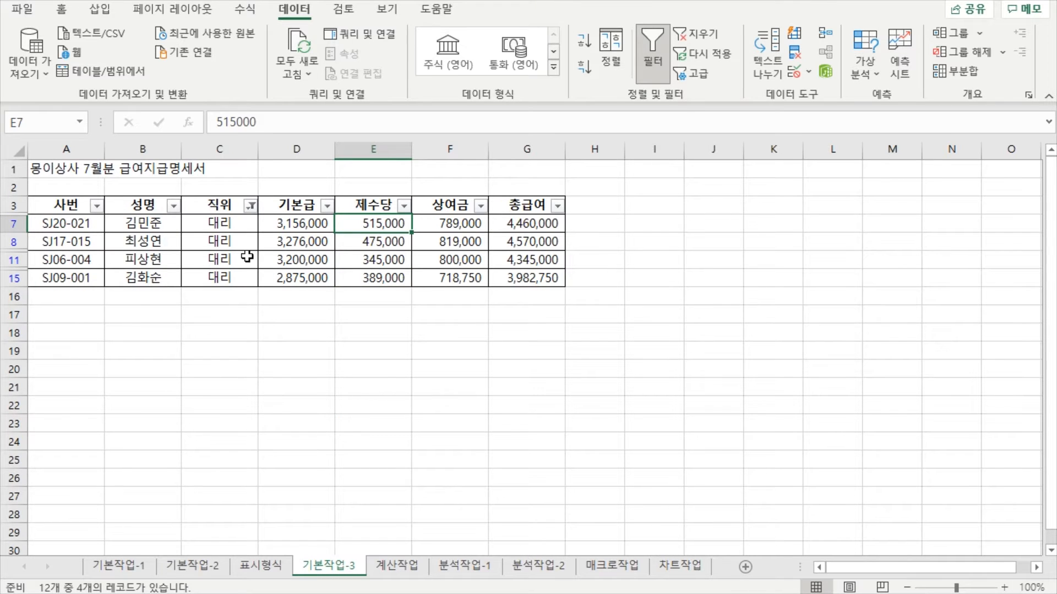
# Undo the 직위 search filter and turn off AutoFilter on the payroll table.
pyautogui.click(247, 235)
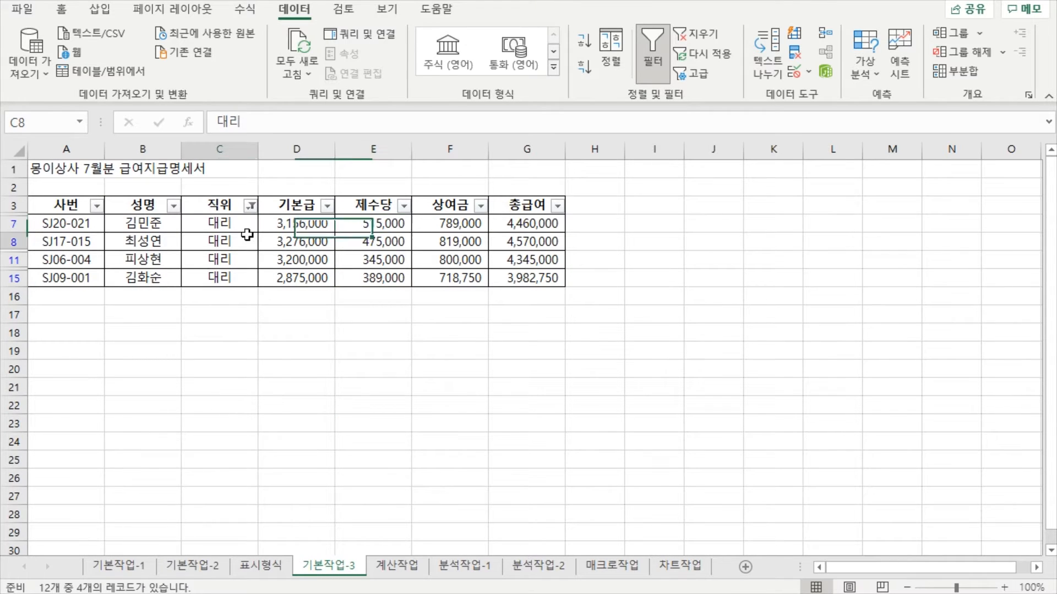
pyautogui.click(251, 205)
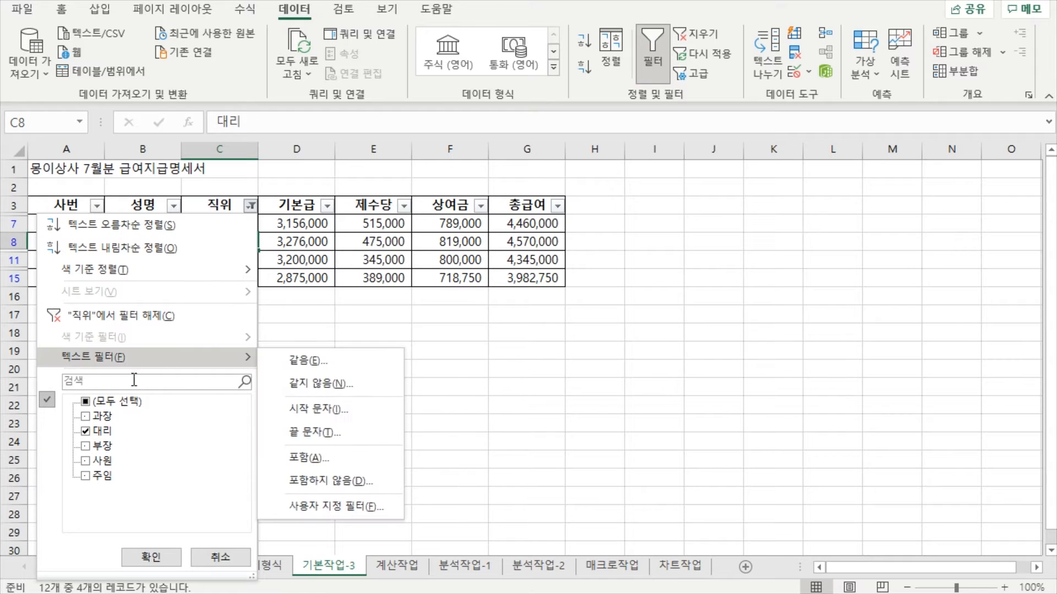
pyautogui.press('Escape')
pyautogui.hotkey('ctrl', 'z')
pyautogui.click(371, 278)
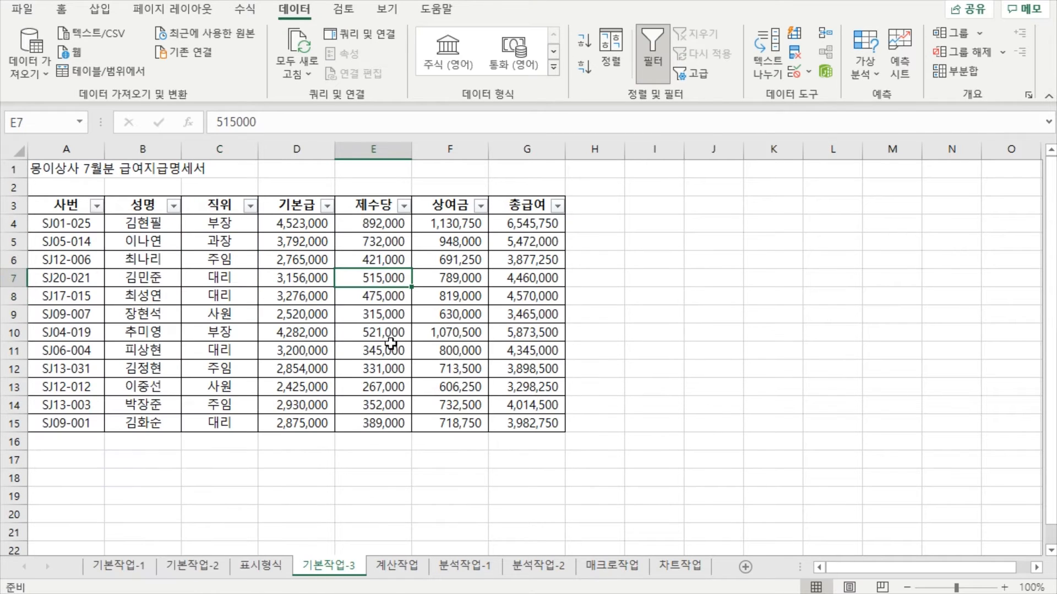
pyautogui.click(387, 335)
pyautogui.click(653, 69)
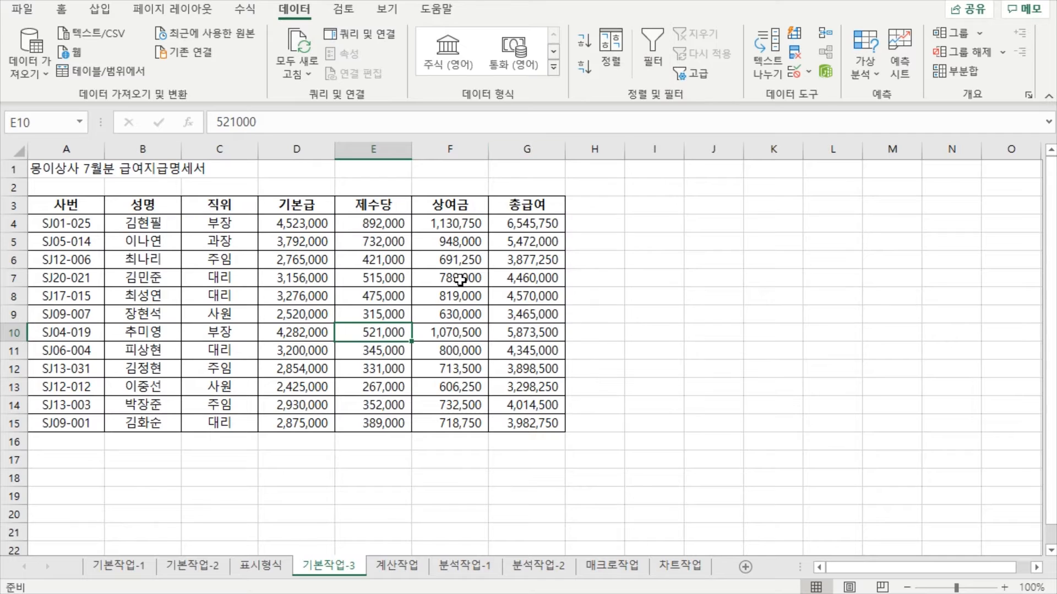
pyautogui.click(442, 273)
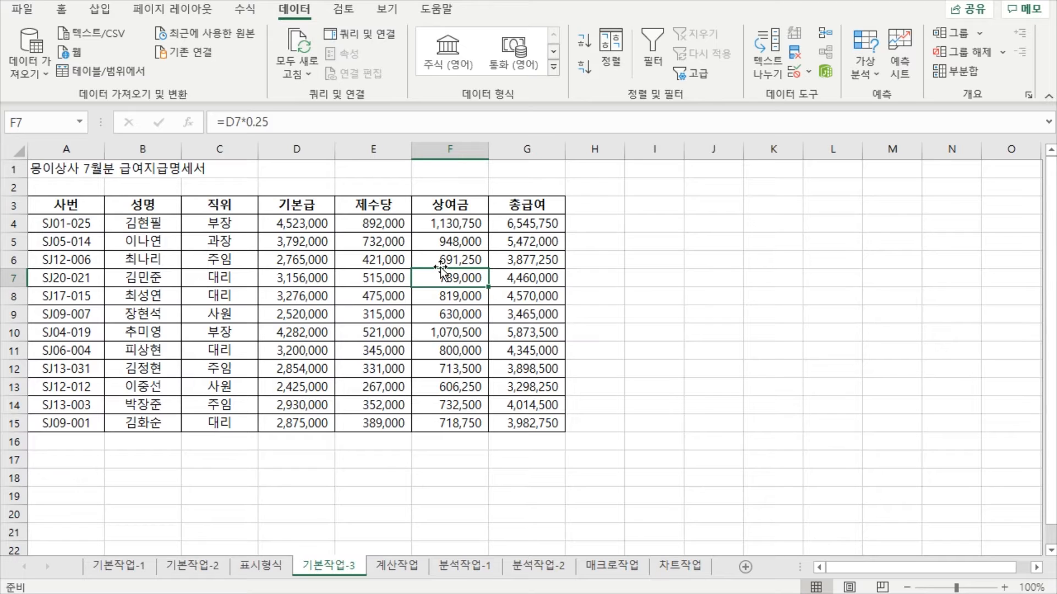
pyautogui.click(442, 332)
pyautogui.click(447, 260)
pyautogui.click(447, 297)
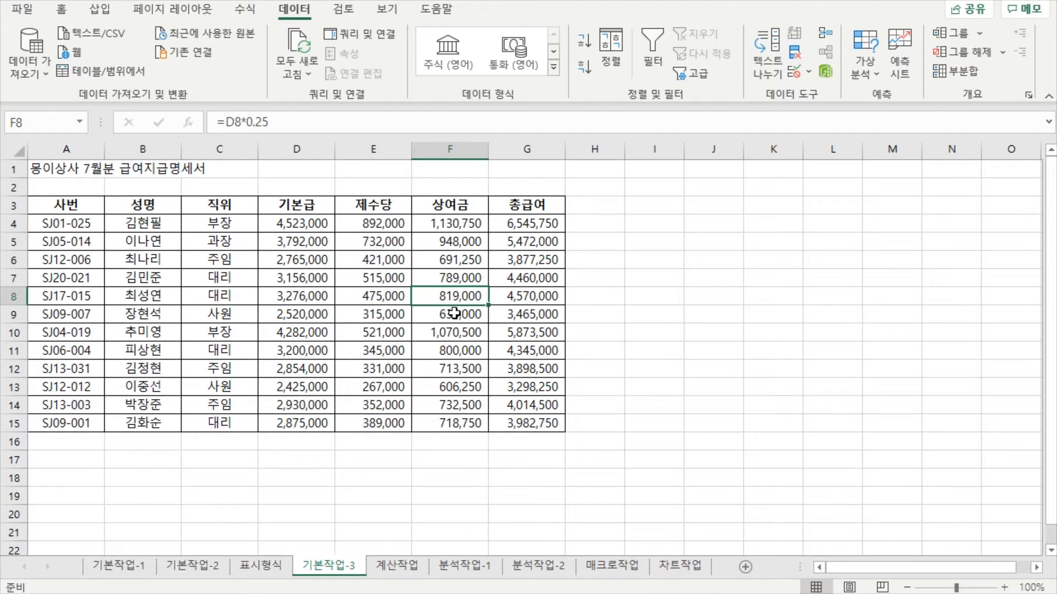
pyautogui.click(419, 311)
pyautogui.click(398, 303)
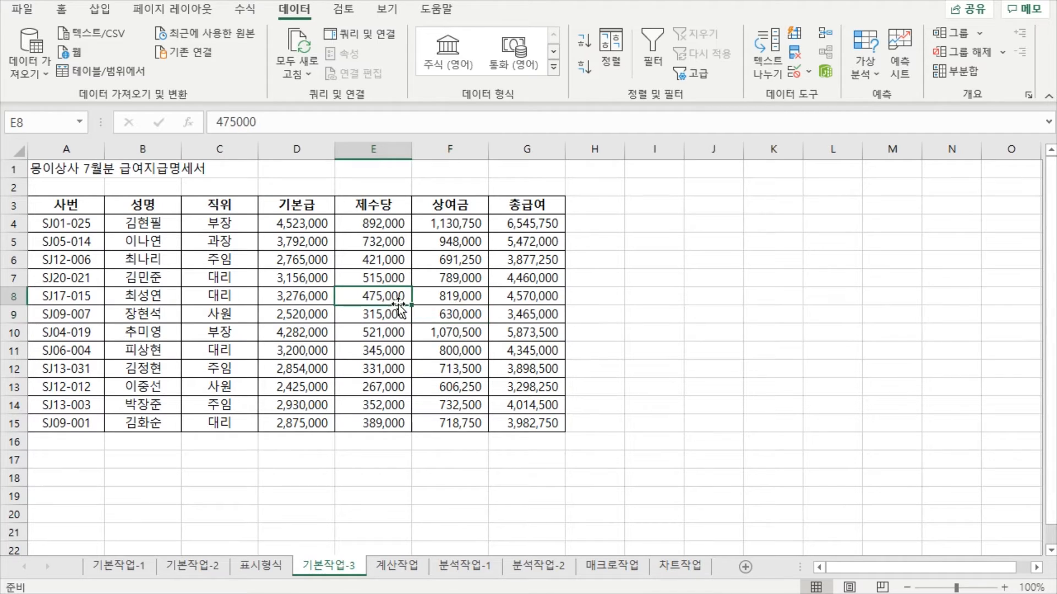
pyautogui.click(416, 277)
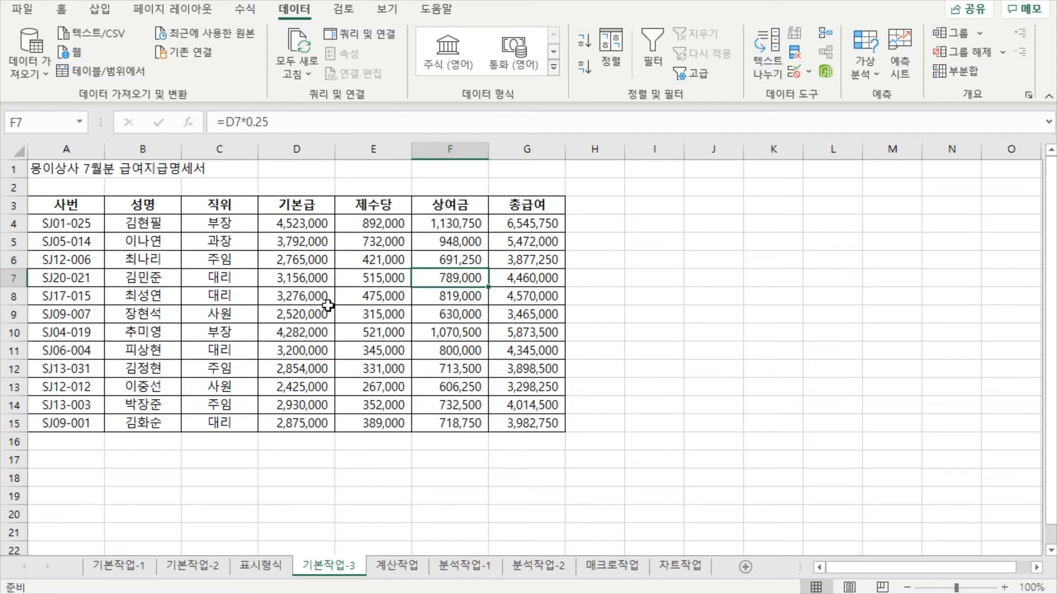
pyautogui.click(326, 307)
pyautogui.click(410, 301)
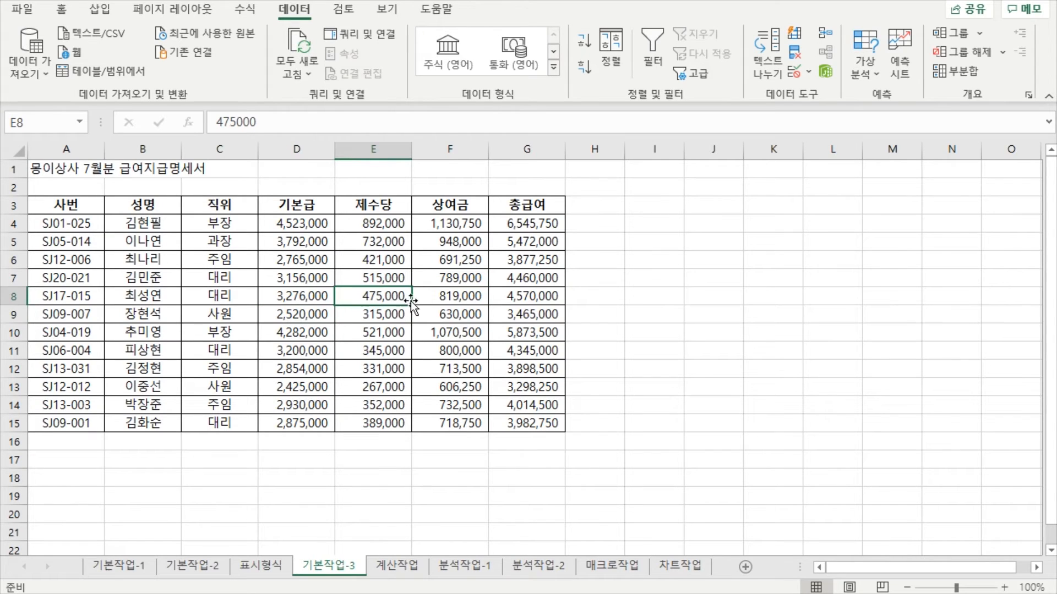
pyautogui.click(345, 314)
pyautogui.click(351, 275)
pyautogui.click(317, 296)
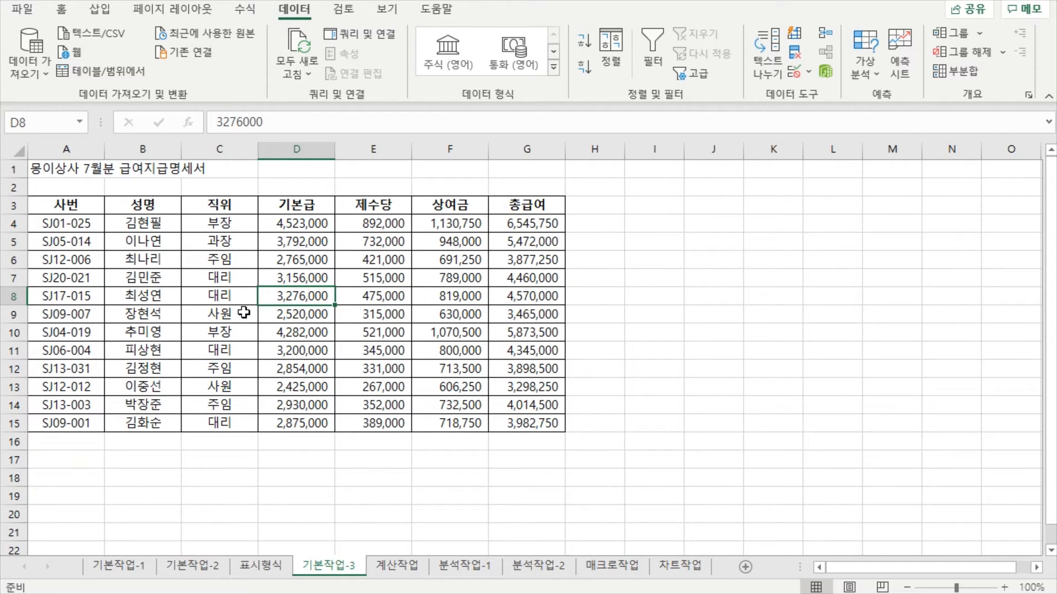
pyautogui.click(251, 278)
pyautogui.click(260, 281)
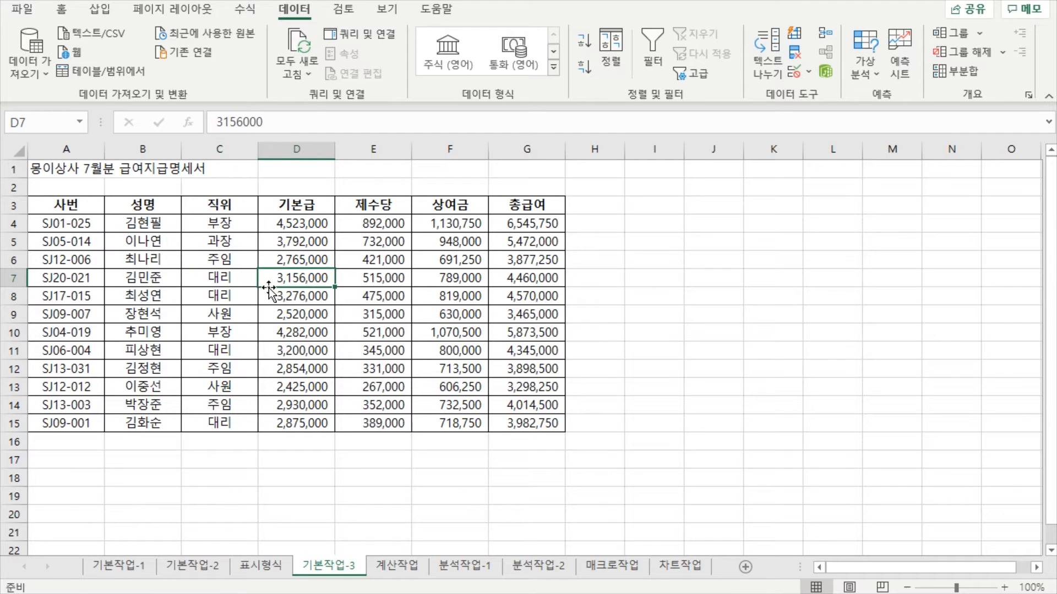
pyautogui.click(254, 370)
pyautogui.click(261, 333)
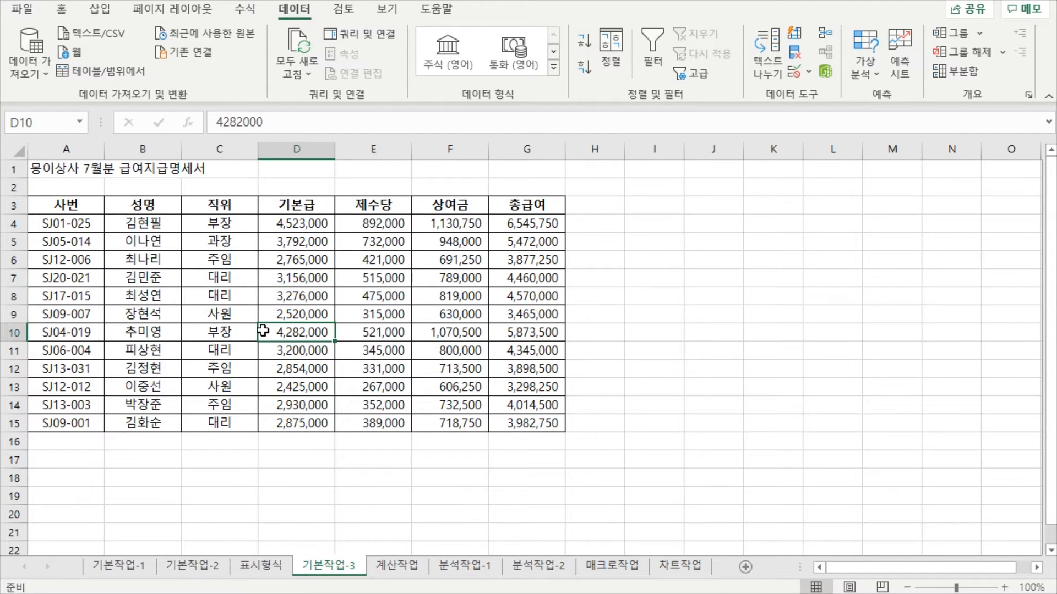
# Enter the filter criteria below the payroll table, with 직위 in C17 and 부장 in C18.
pyautogui.click(218, 461)
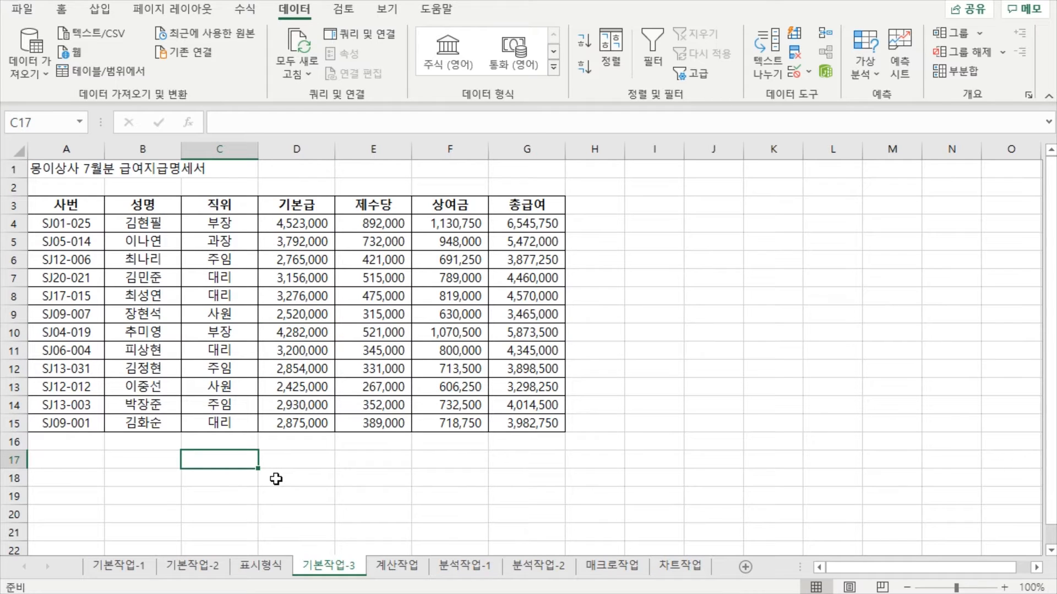
pyautogui.write('직위')
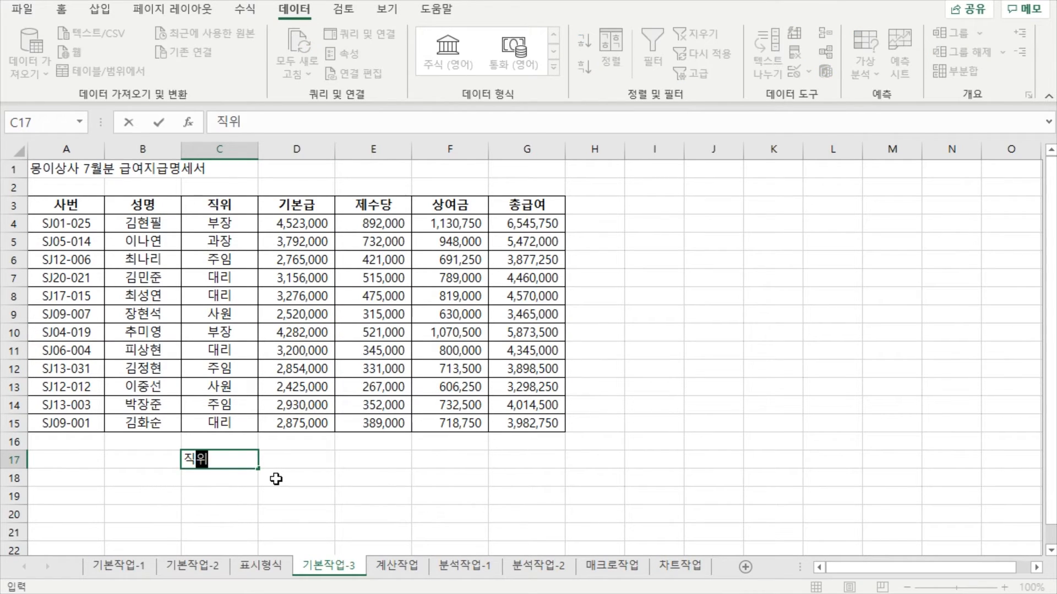
pyautogui.press('Return')
pyautogui.write('부장')
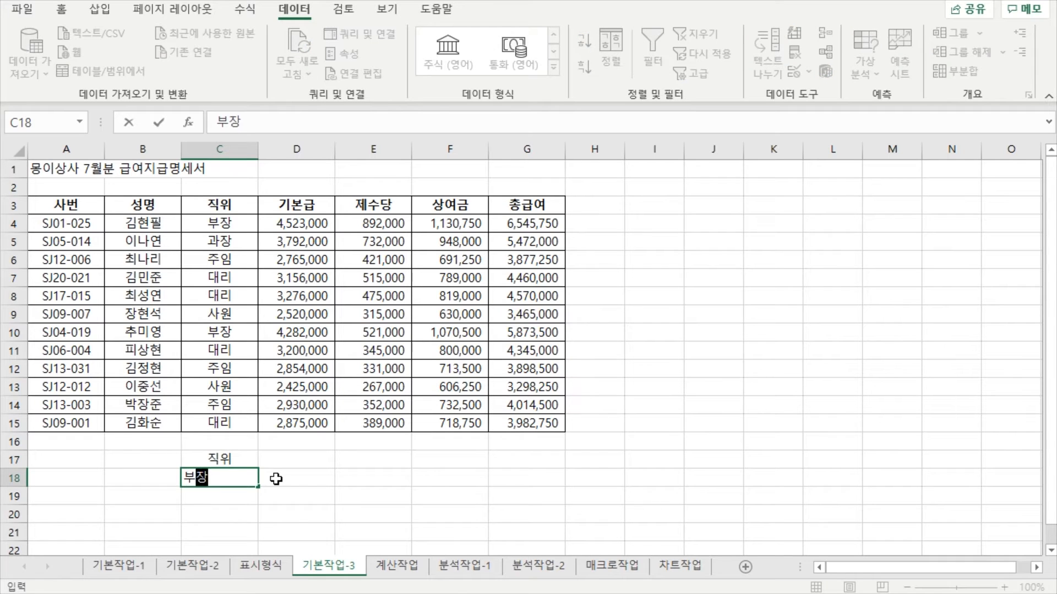
pyautogui.press('Return')
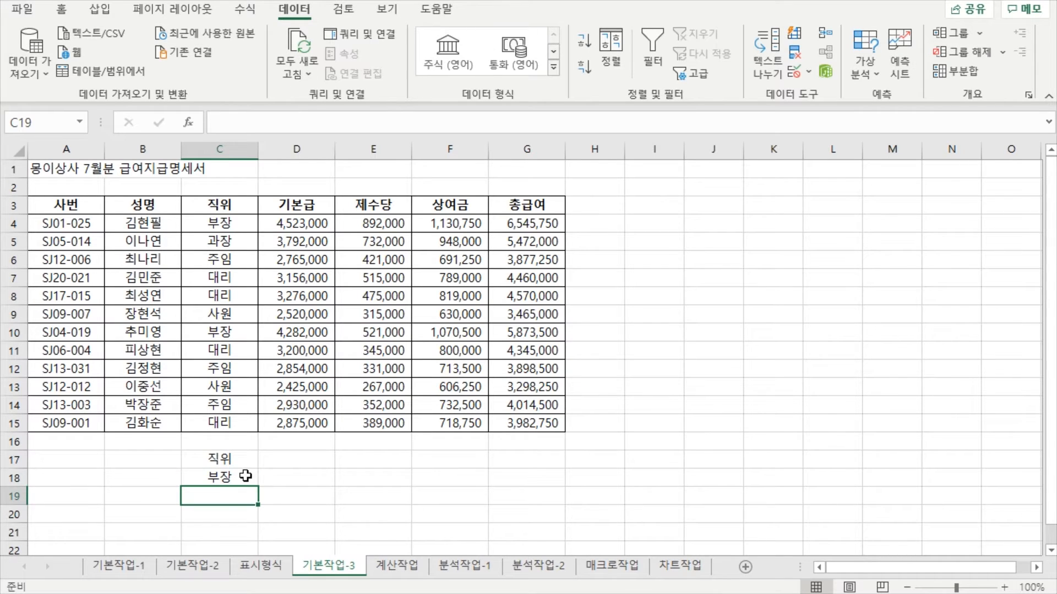
# Apply borders to all cells of the criteria range C17:C18.
pyautogui.moveTo(242, 460); pyautogui.dragTo(244, 478)
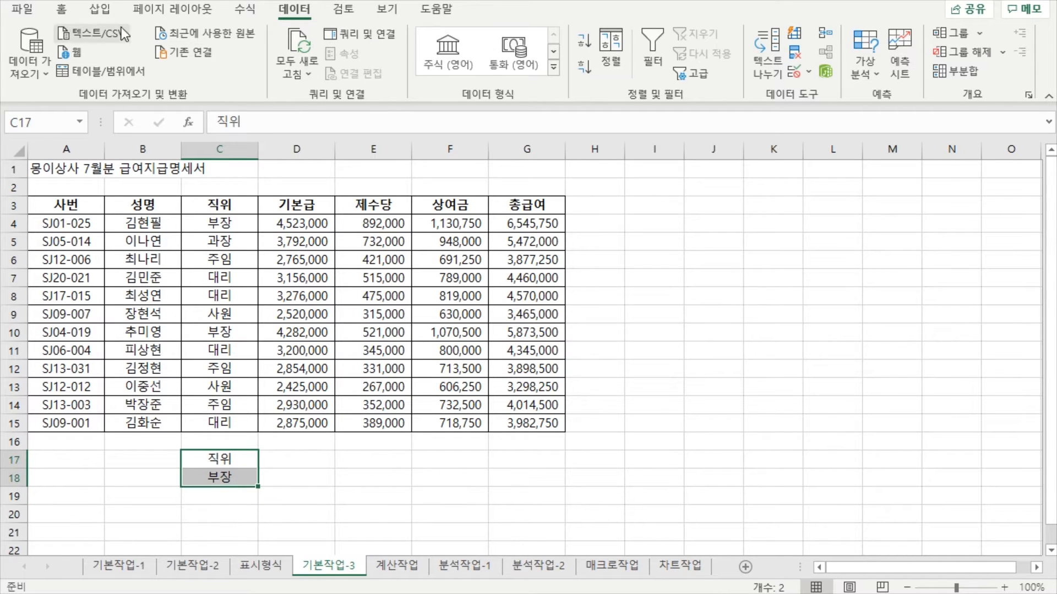
pyautogui.click(506, 350)
pyautogui.click(366, 442)
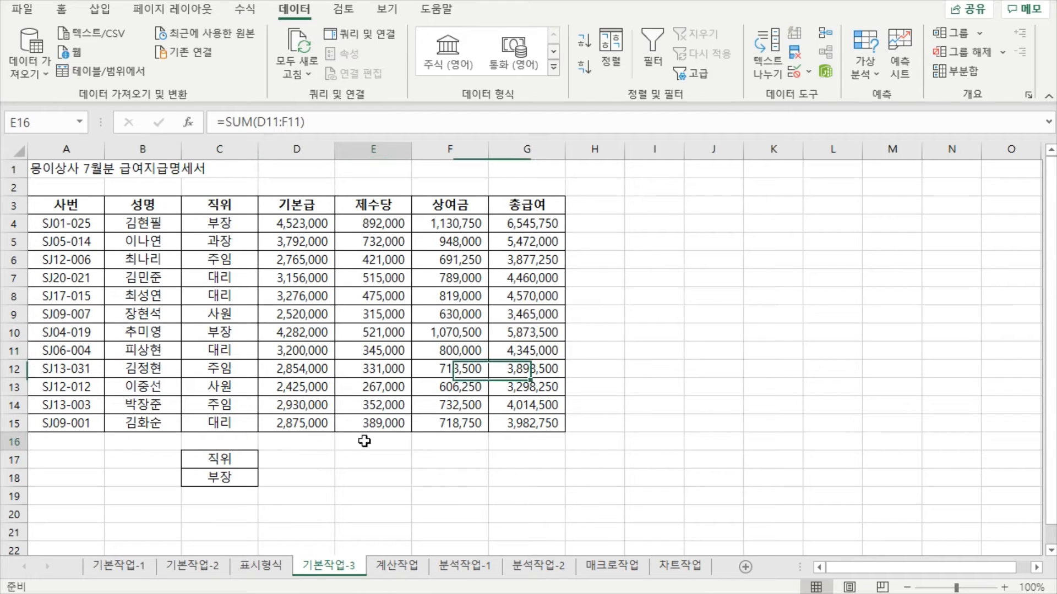
pyautogui.click(226, 458)
pyautogui.click(249, 482)
pyautogui.click(242, 462)
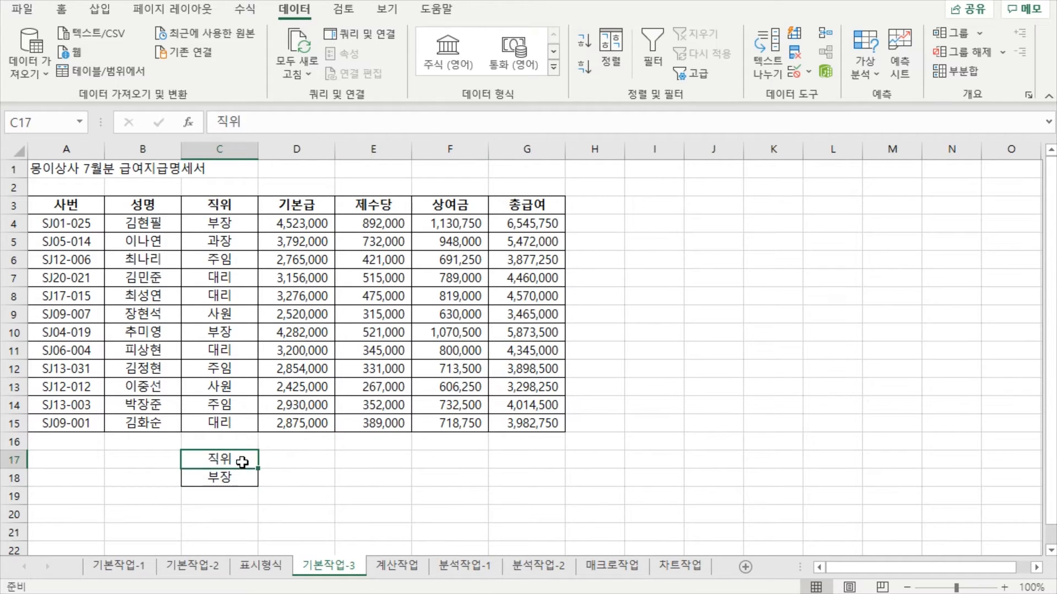
pyautogui.click(357, 484)
pyautogui.click(248, 461)
pyautogui.click(241, 483)
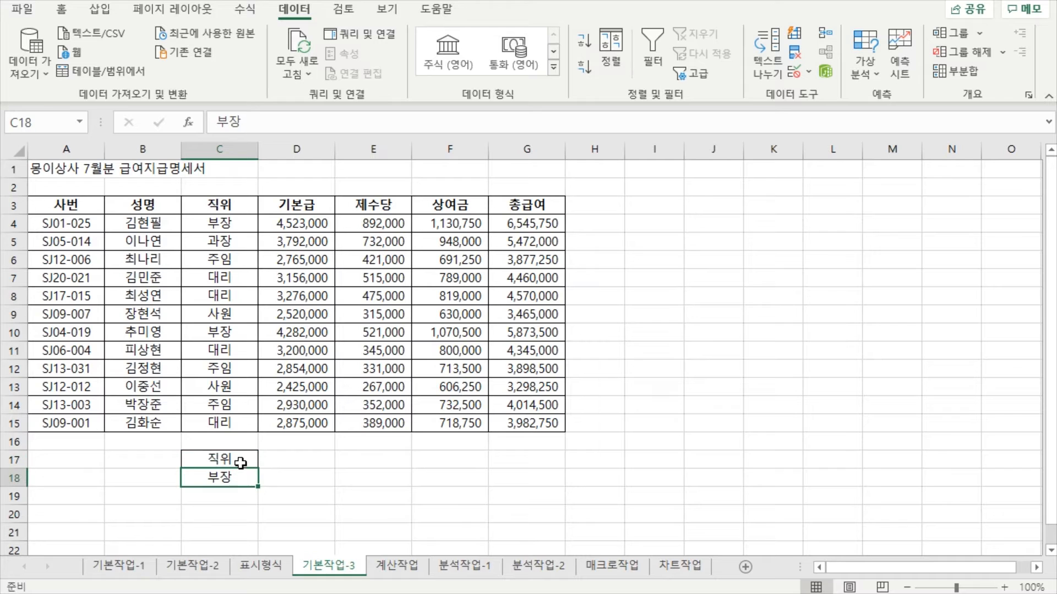
pyautogui.click(241, 462)
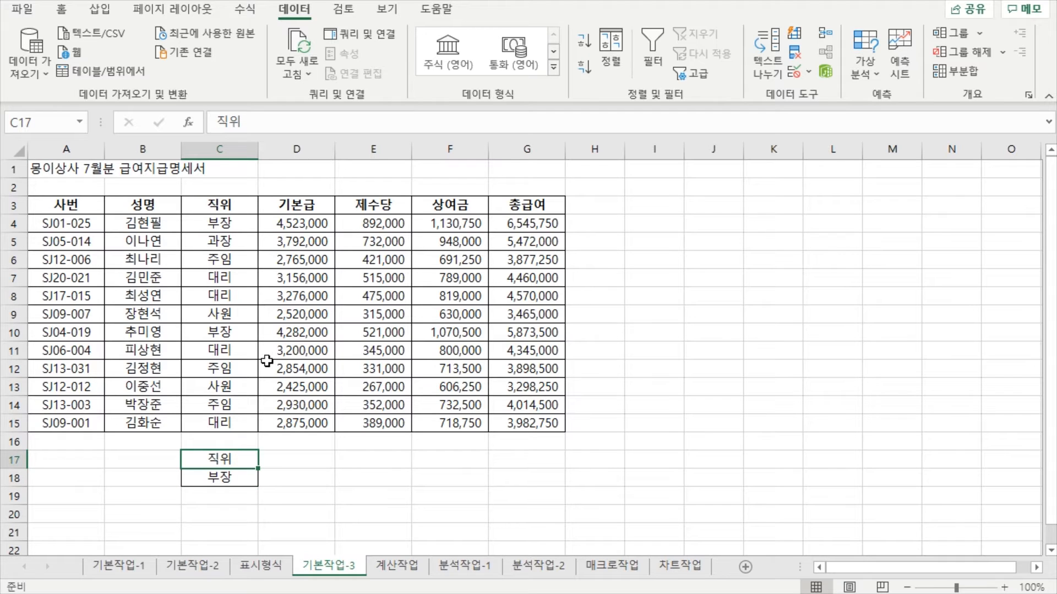
# Start an Advanced Filter on the payroll table A3:G15 and choose to copy the results to another location.
pyautogui.moveTo(65, 206); pyautogui.dragTo(523, 404)
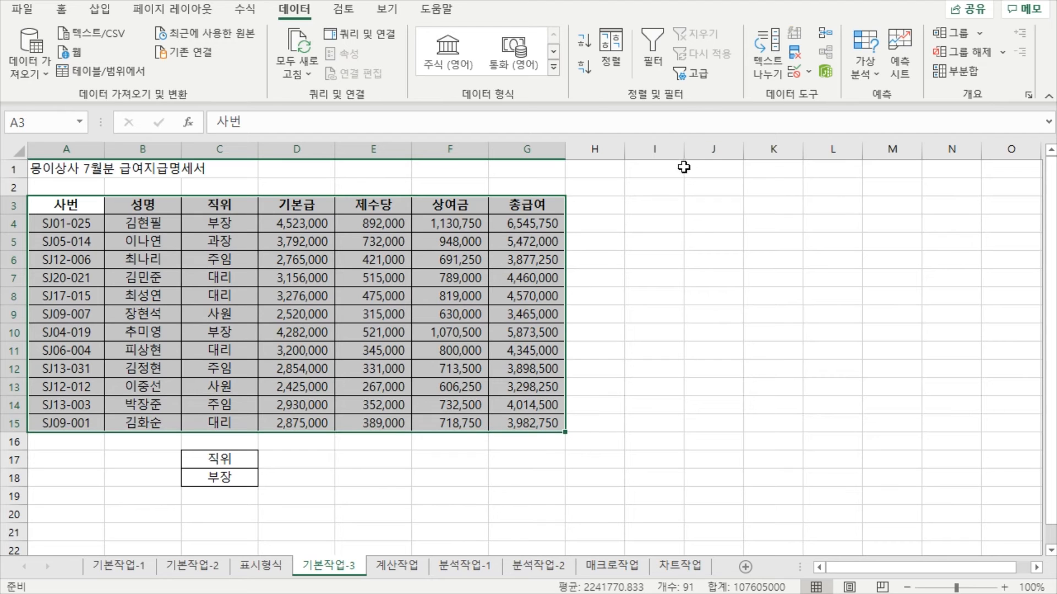
pyautogui.click(698, 73)
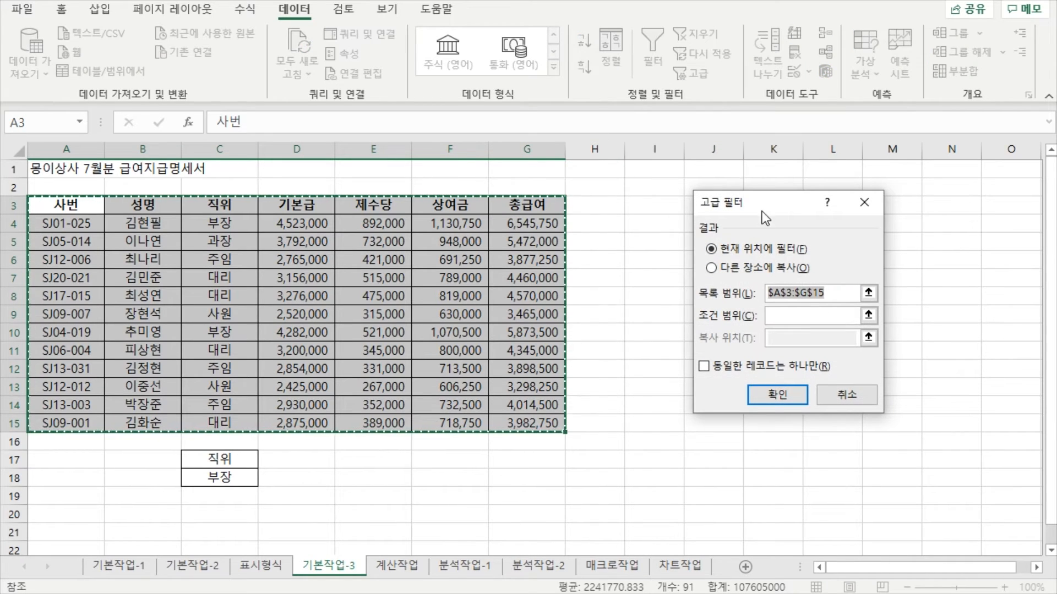
pyautogui.moveTo(765, 207); pyautogui.dragTo(718, 193)
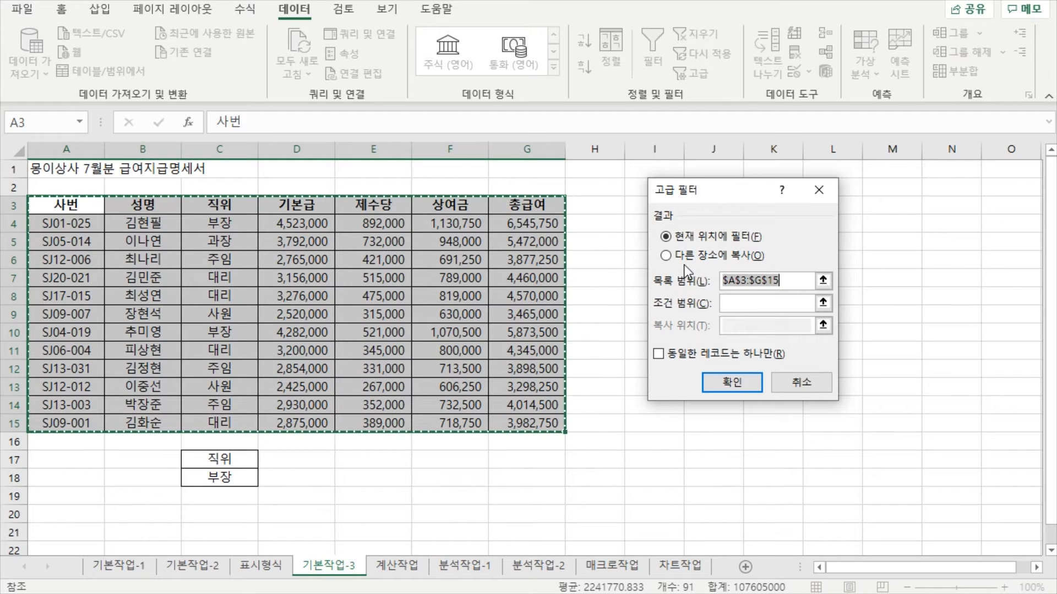
pyautogui.click(747, 330)
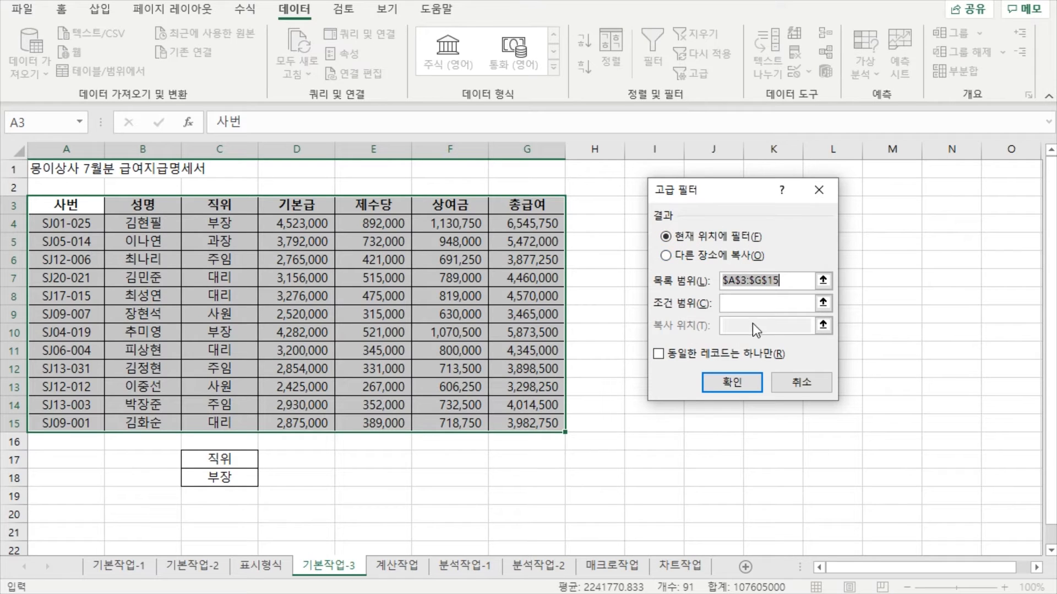
pyautogui.click(665, 255)
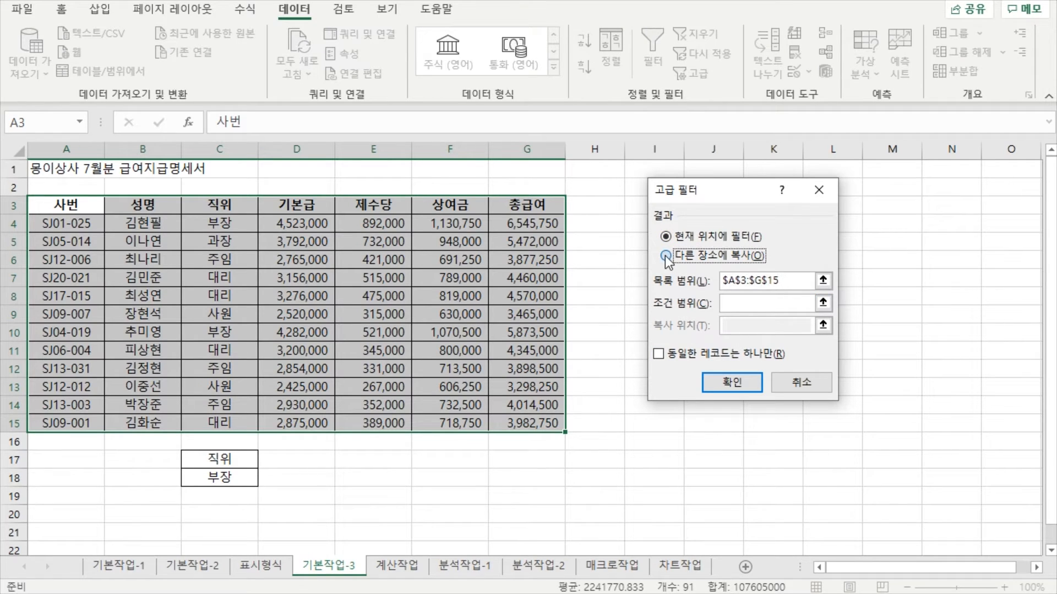
pyautogui.click(792, 281)
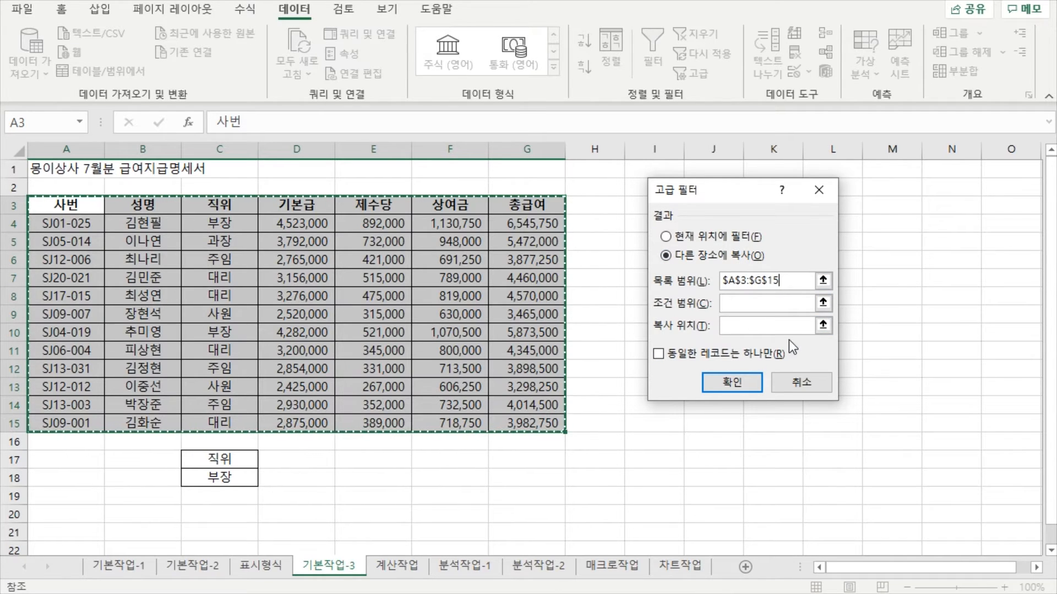
# Set the criteria range to C17:C18 and the copy destination to A20, and run the Advanced Filter.
pyautogui.click(765, 304)
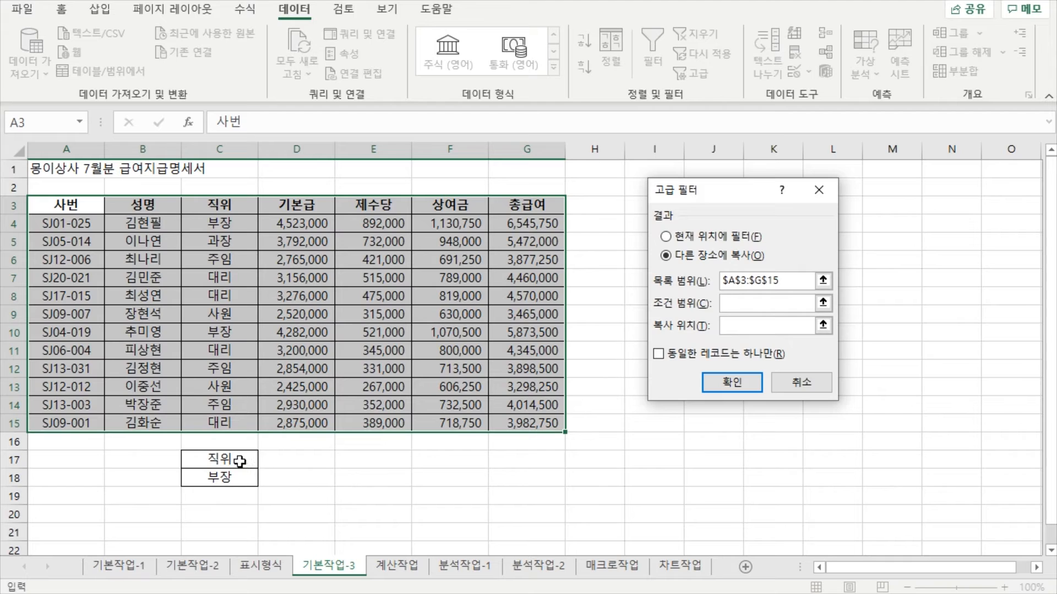
pyautogui.moveTo(240, 461); pyautogui.dragTo(253, 480)
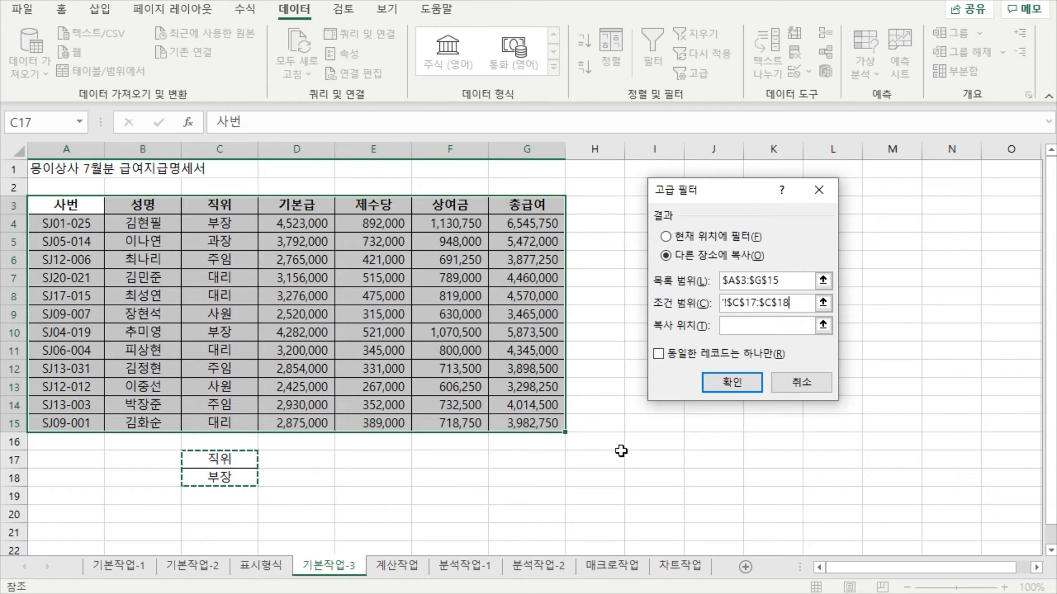
pyautogui.click(753, 326)
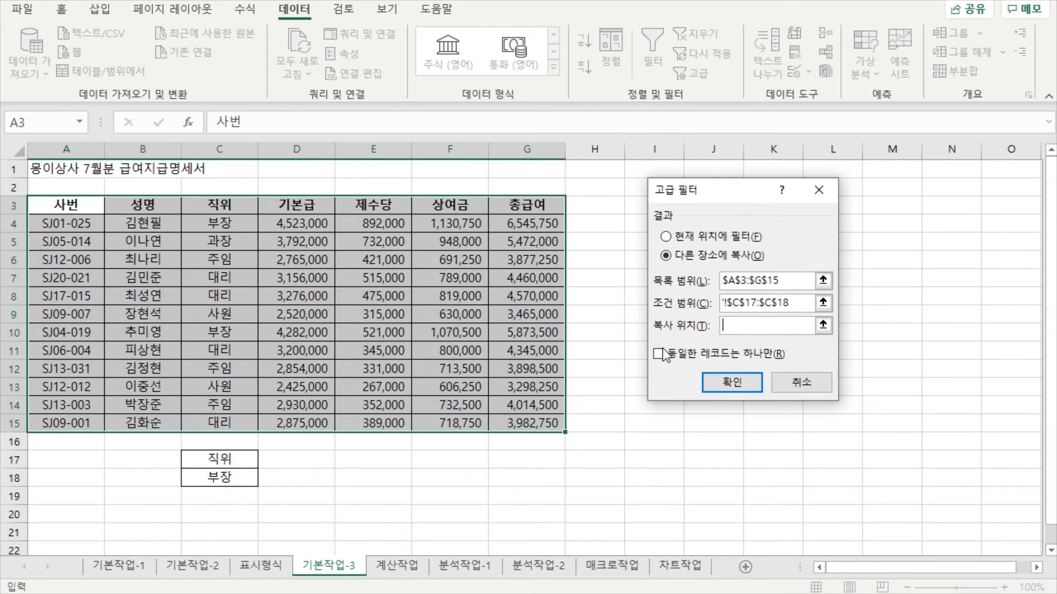
pyautogui.click(66, 515)
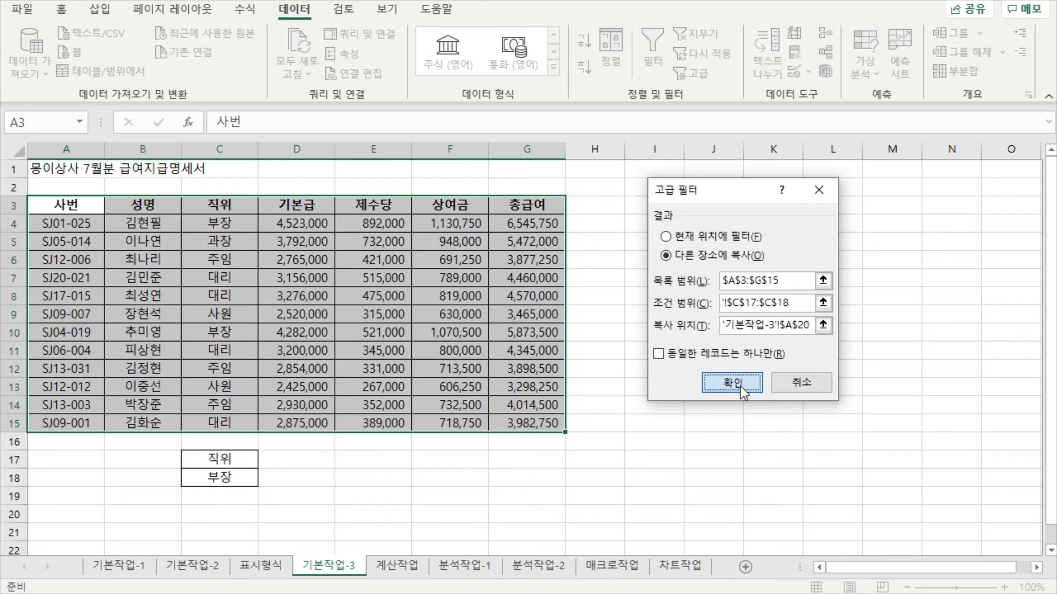
pyautogui.click(741, 385)
pyautogui.scroll(-1, 298, 447)
pyautogui.scroll(-2, 298, 447)
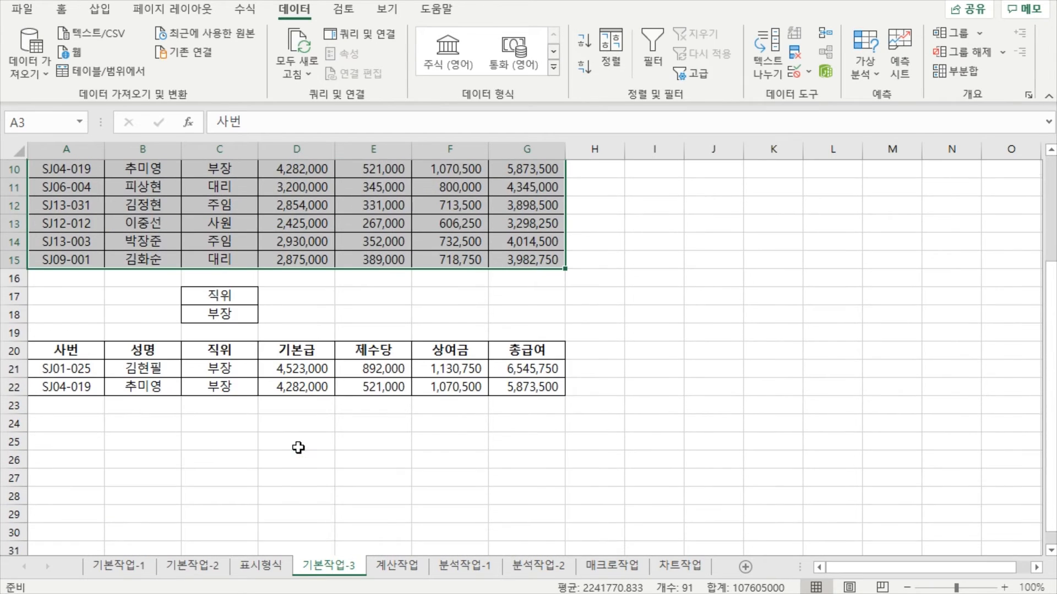
pyautogui.scroll(1, 248, 446)
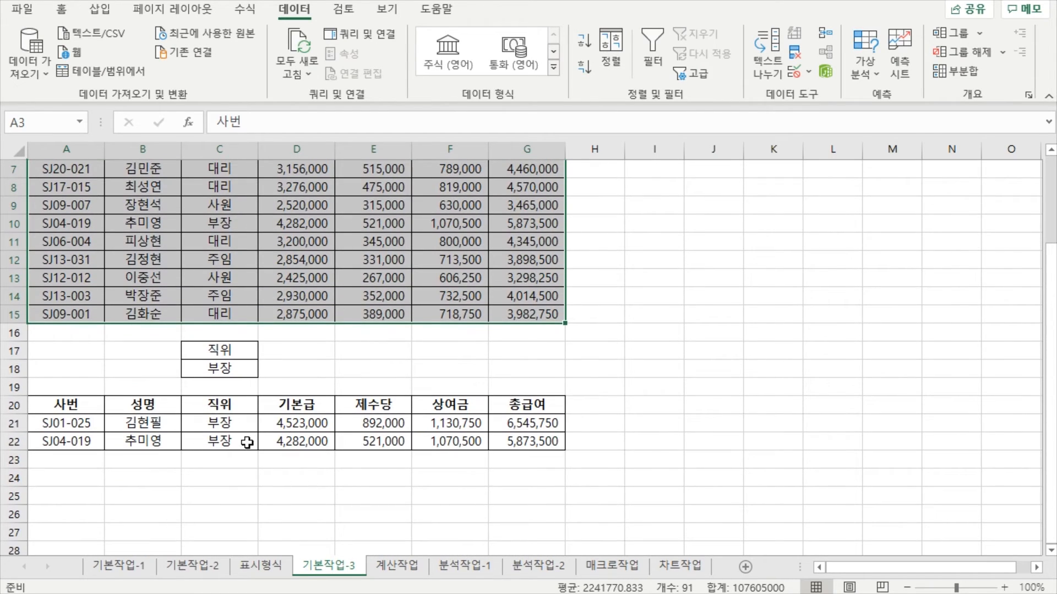
pyautogui.scroll(2, 258, 440)
pyautogui.scroll(-1, 231, 467)
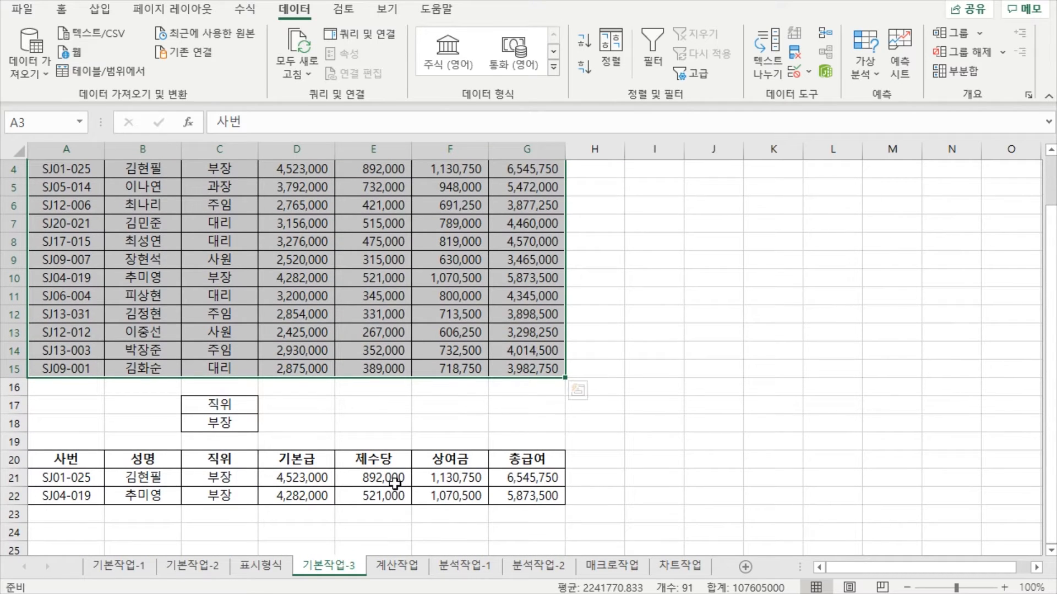
pyautogui.click(518, 414)
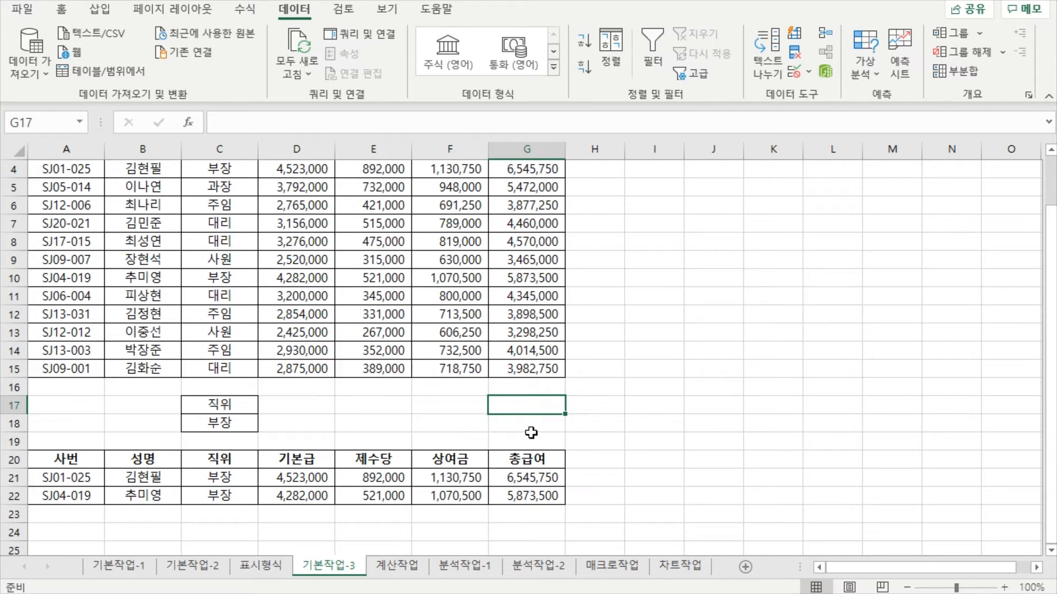
pyautogui.click(531, 427)
pyautogui.click(531, 407)
pyautogui.click(529, 422)
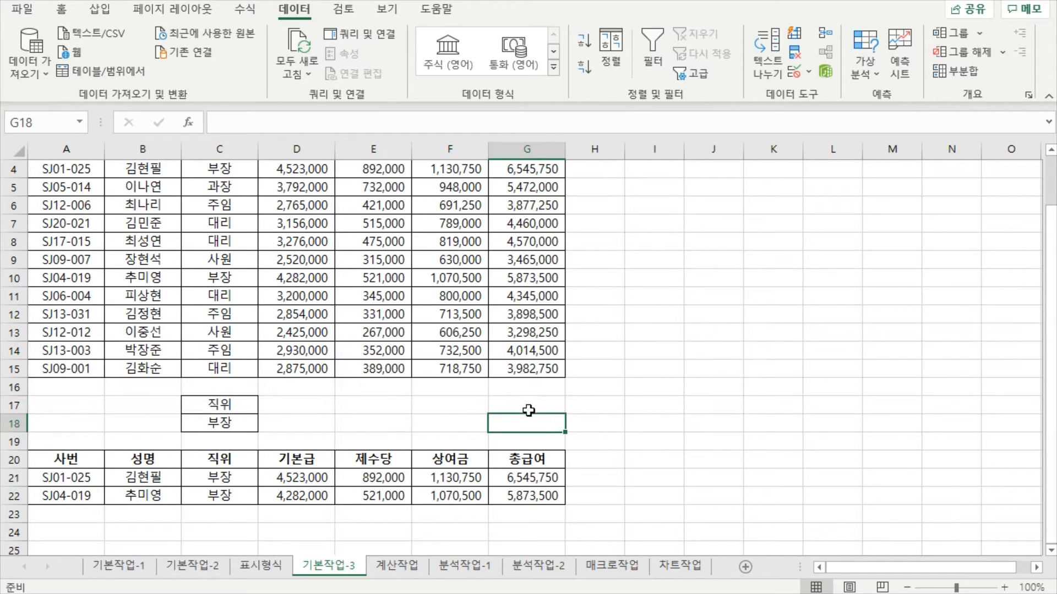
pyautogui.click(526, 407)
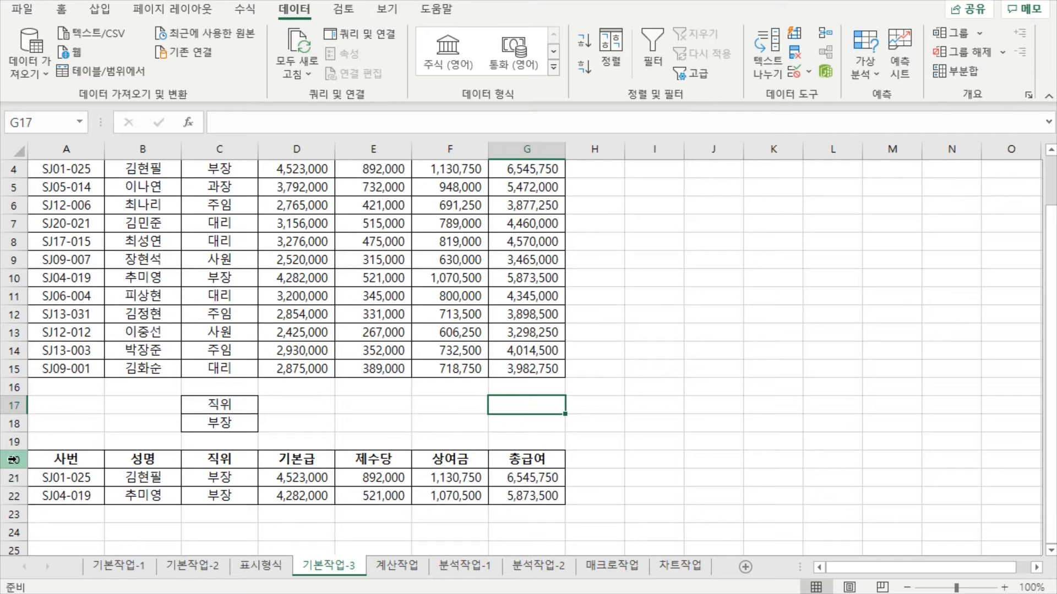
# Delete the extracted filter results in rows 20 to 22.
pyautogui.moveTo(10, 459); pyautogui.dragTo(13, 495)
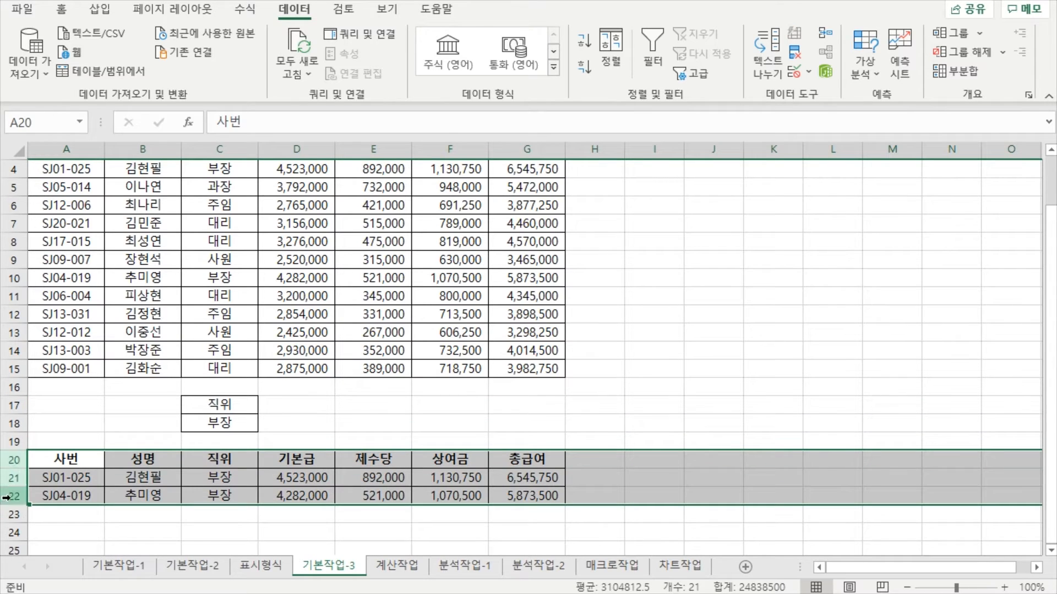
pyautogui.rightClick(11, 458)
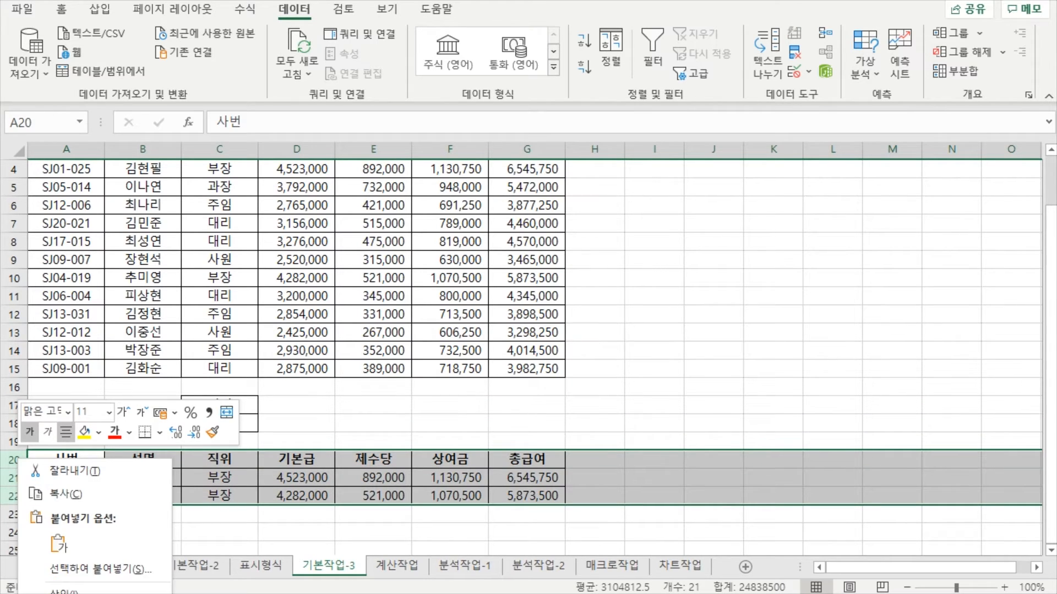
pyautogui.click(65, 593)
pyautogui.click(367, 497)
pyautogui.click(379, 457)
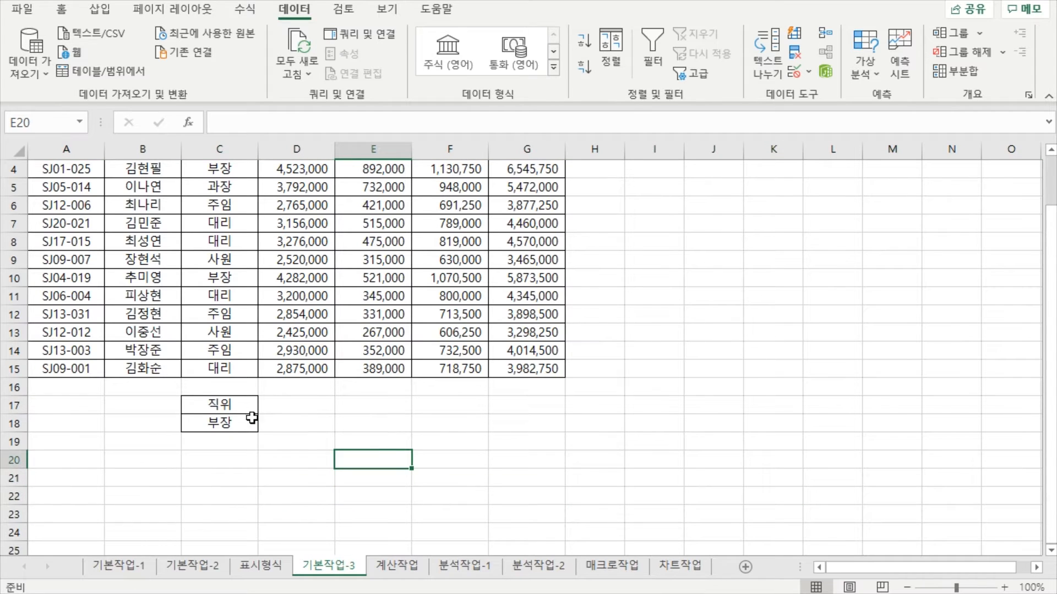
pyautogui.click(237, 407)
pyautogui.click(237, 431)
pyautogui.click(245, 404)
pyautogui.click(243, 427)
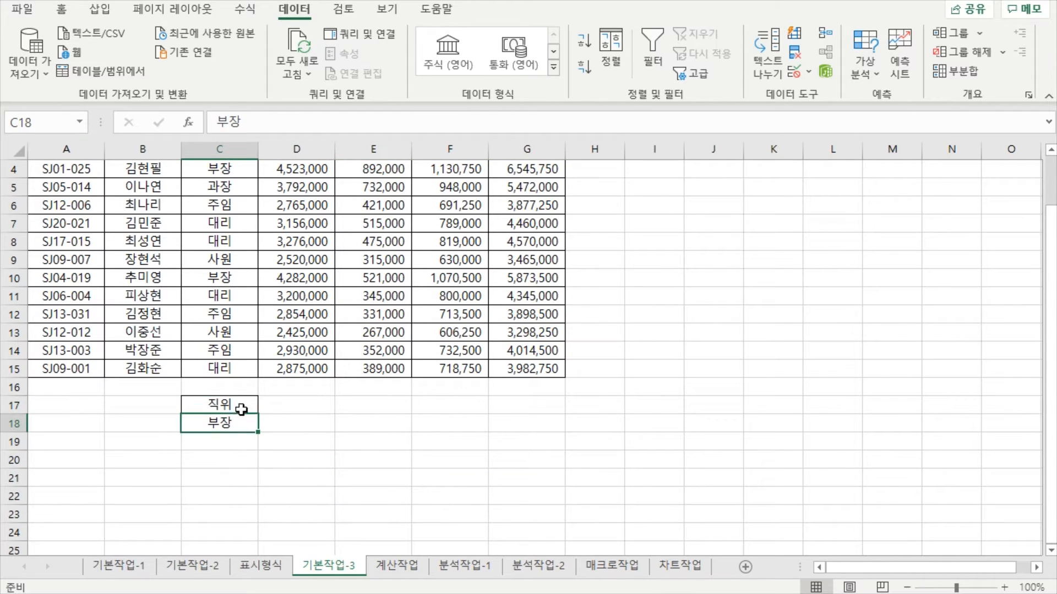
pyautogui.click(246, 402)
pyautogui.click(318, 424)
pyautogui.click(250, 428)
pyautogui.click(249, 407)
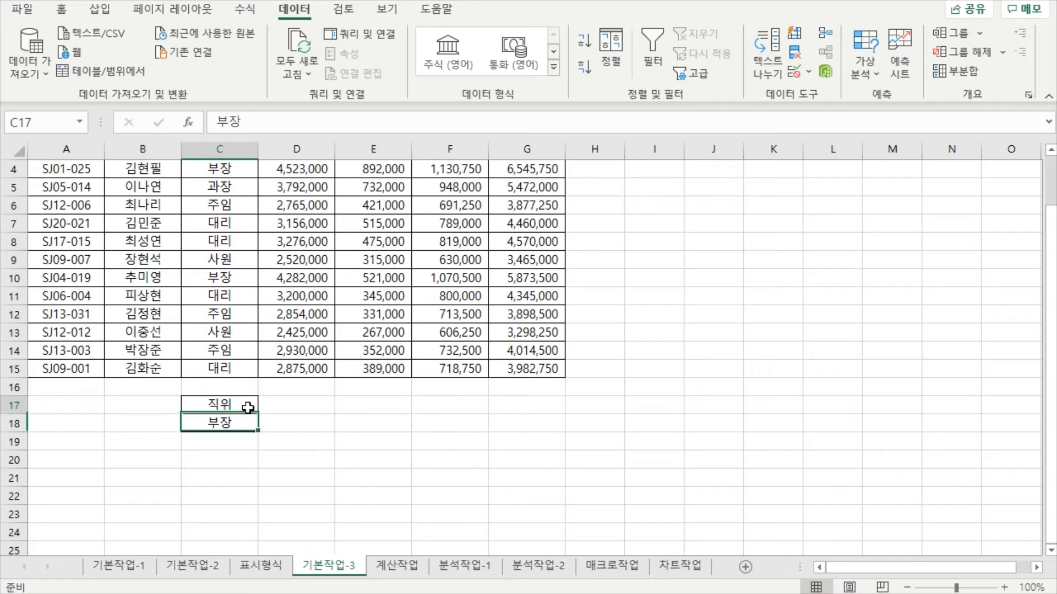
pyautogui.click(240, 427)
pyautogui.click(242, 404)
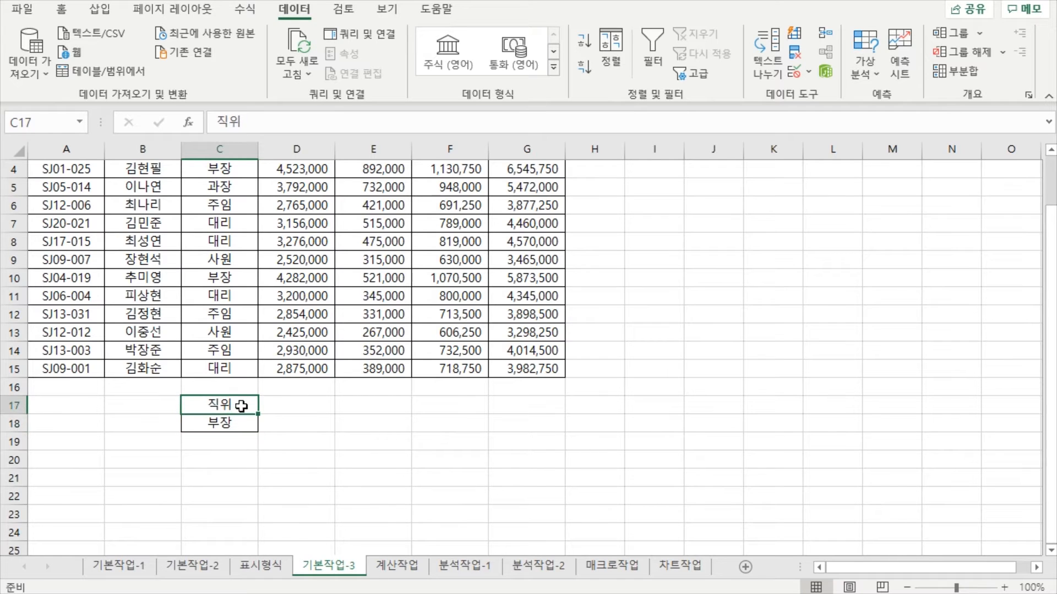
pyautogui.click(286, 425)
pyautogui.click(243, 405)
pyautogui.click(243, 429)
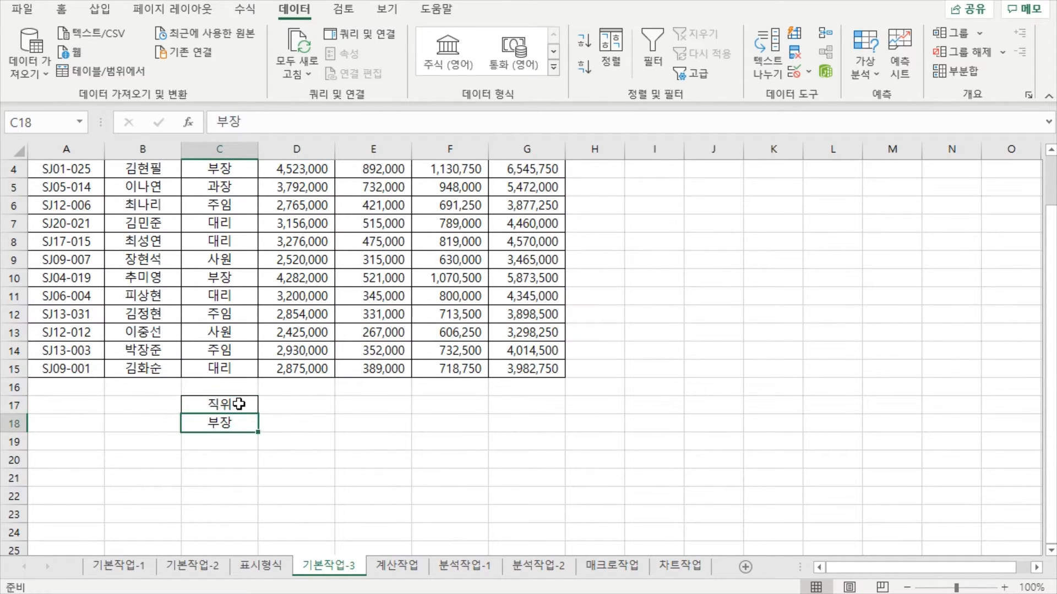
pyautogui.click(241, 403)
pyautogui.click(264, 425)
# Change the 직위 criterion in C18 to 대리.
pyautogui.click(249, 424)
pyautogui.scroll(1, 251, 416)
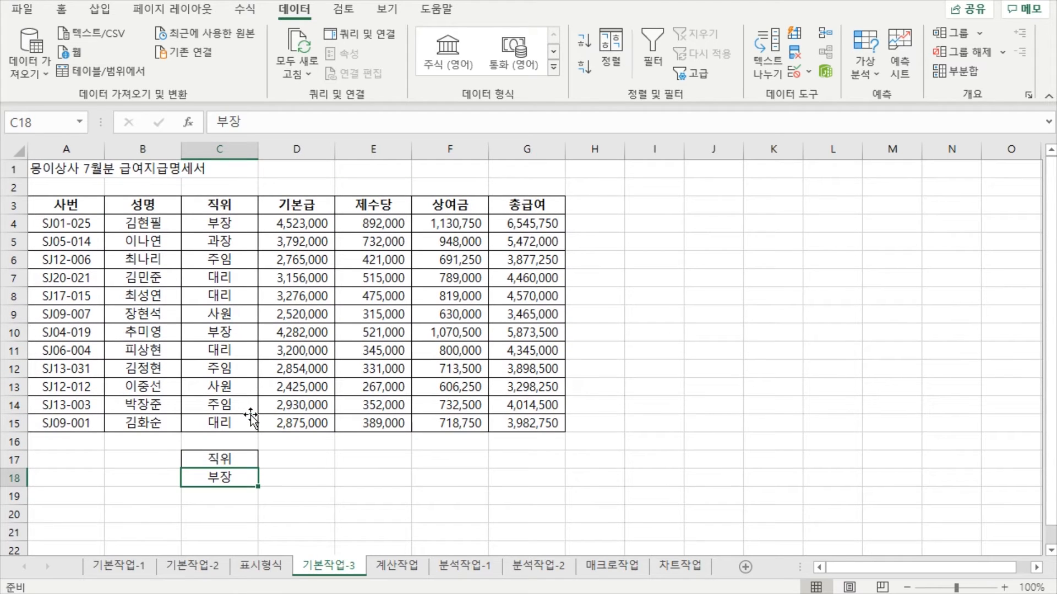
pyautogui.write('대리')
pyautogui.press('Return')
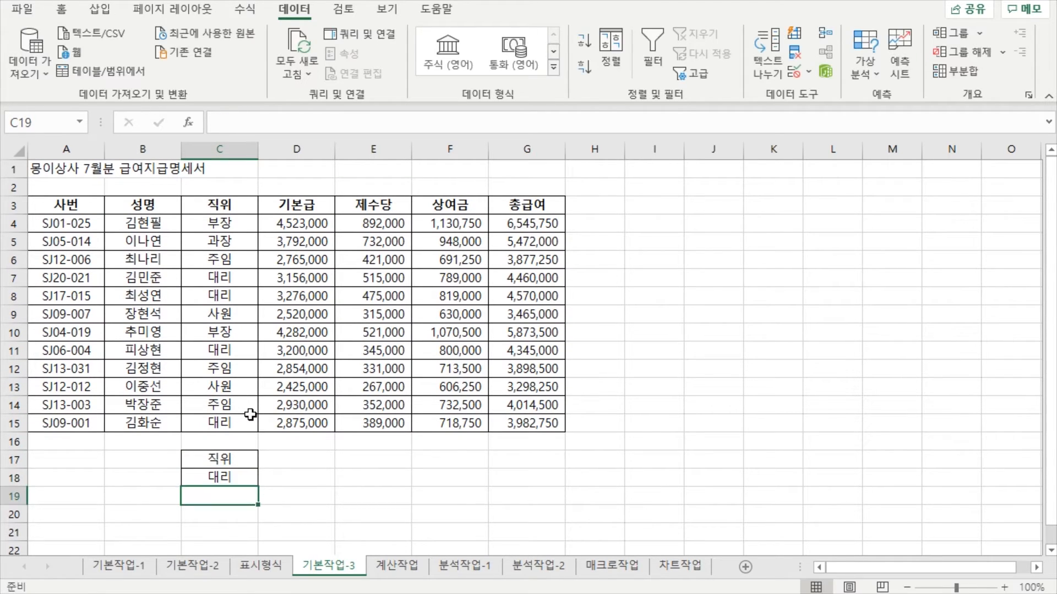
pyautogui.click(293, 480)
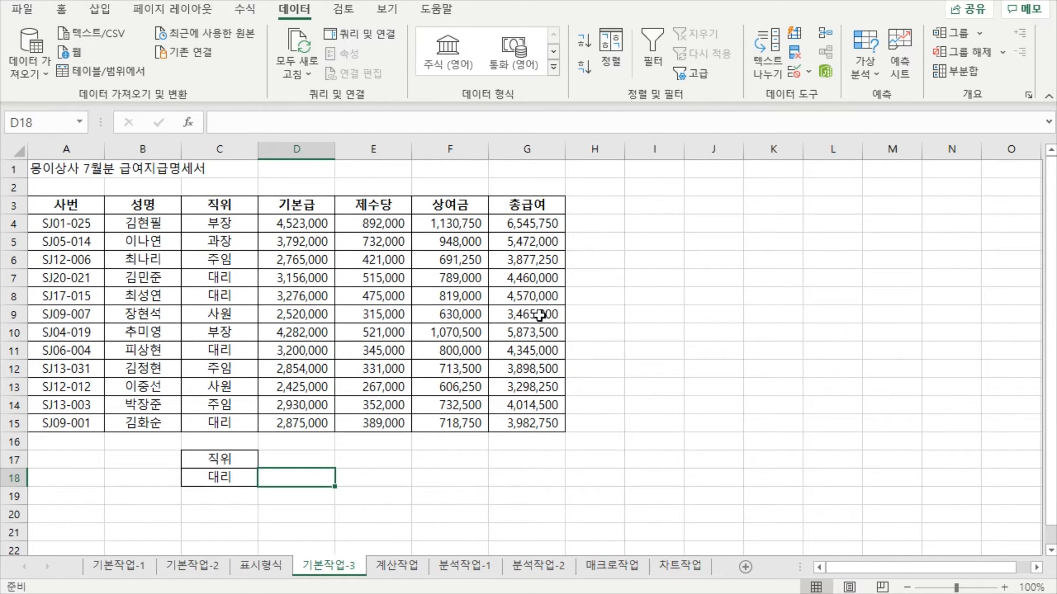
pyautogui.click(412, 469)
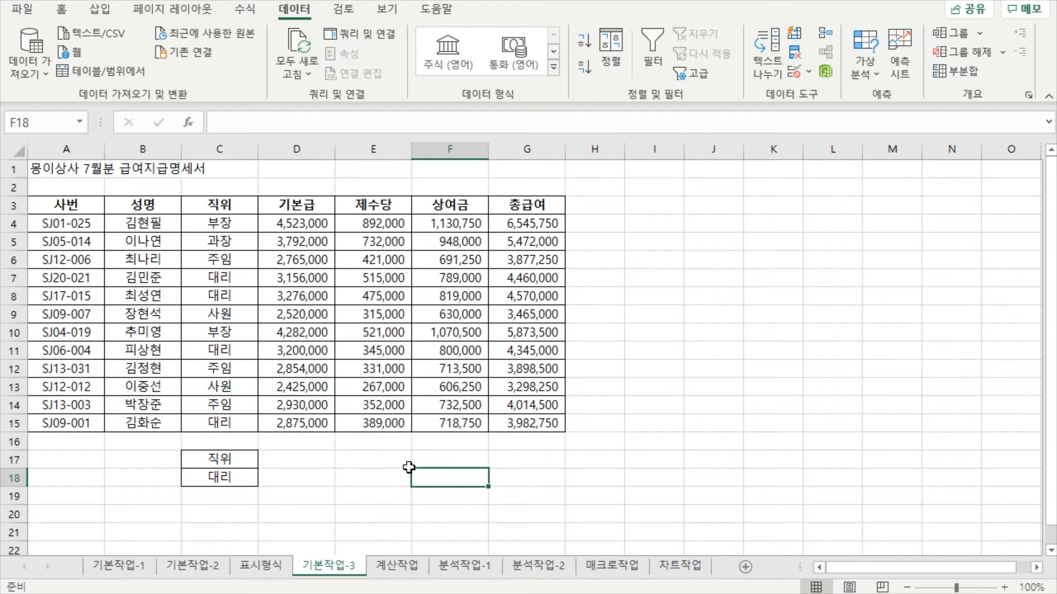
pyautogui.click(337, 484)
pyautogui.click(318, 482)
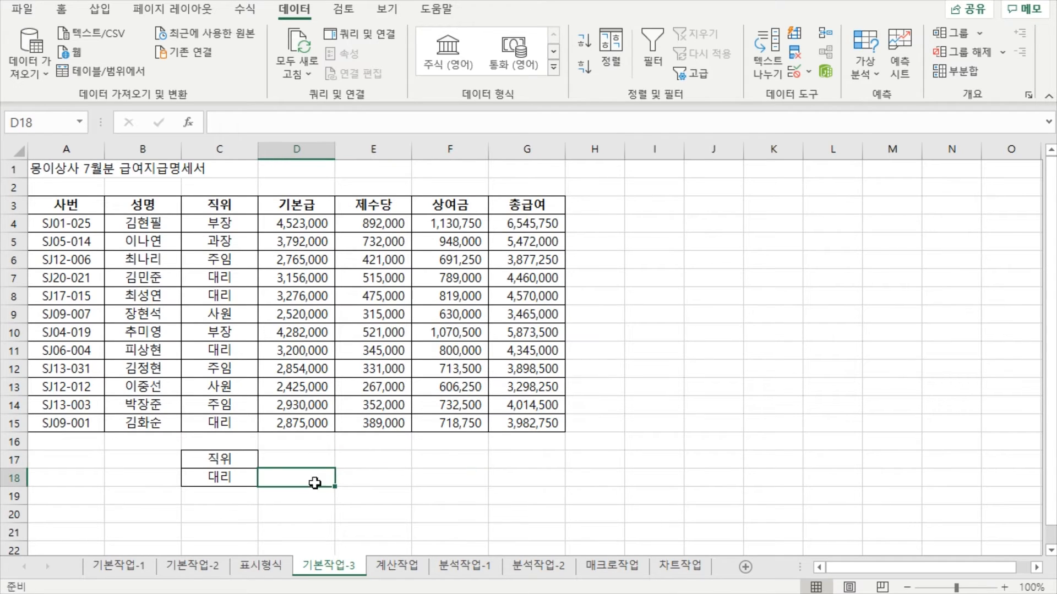
# Add a second criterion beside 직위, with 총급여 in D17 and >=4500000 in D18.
pyautogui.click(318, 462)
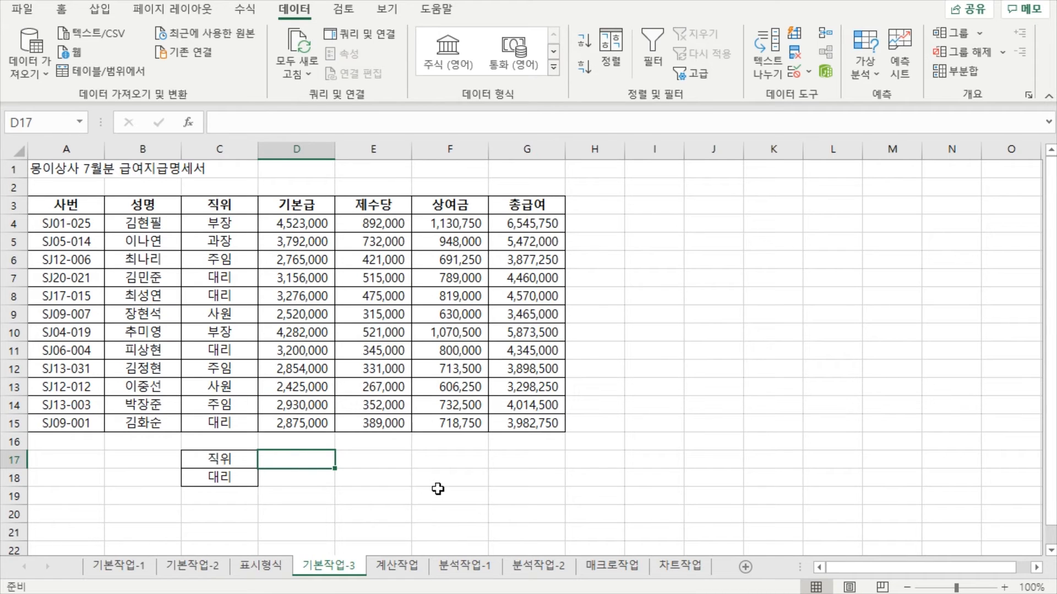
pyautogui.write('총ㄱ')
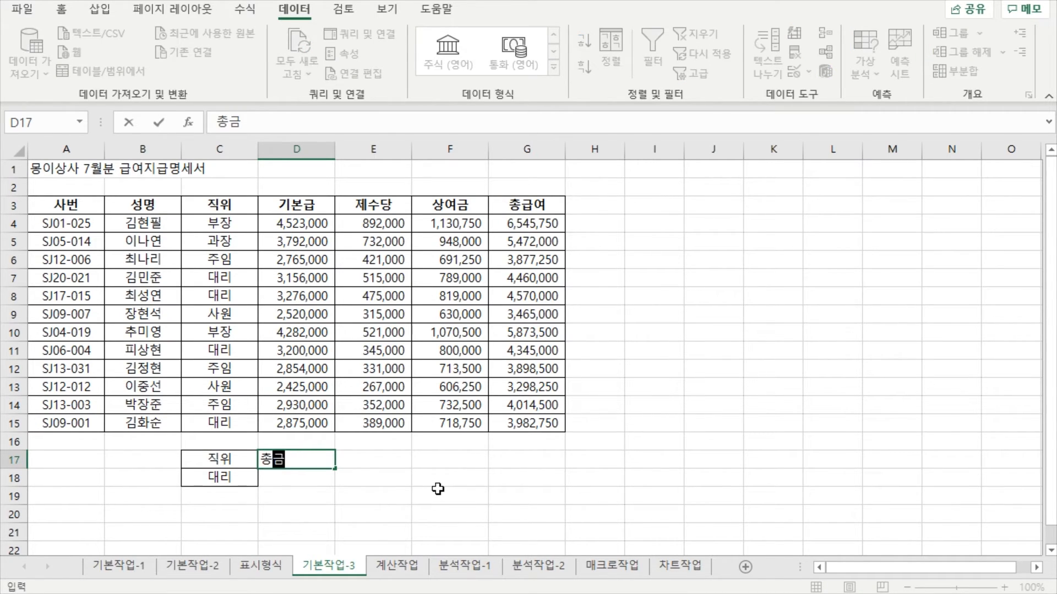
pyautogui.write('여')
pyautogui.press('Return')
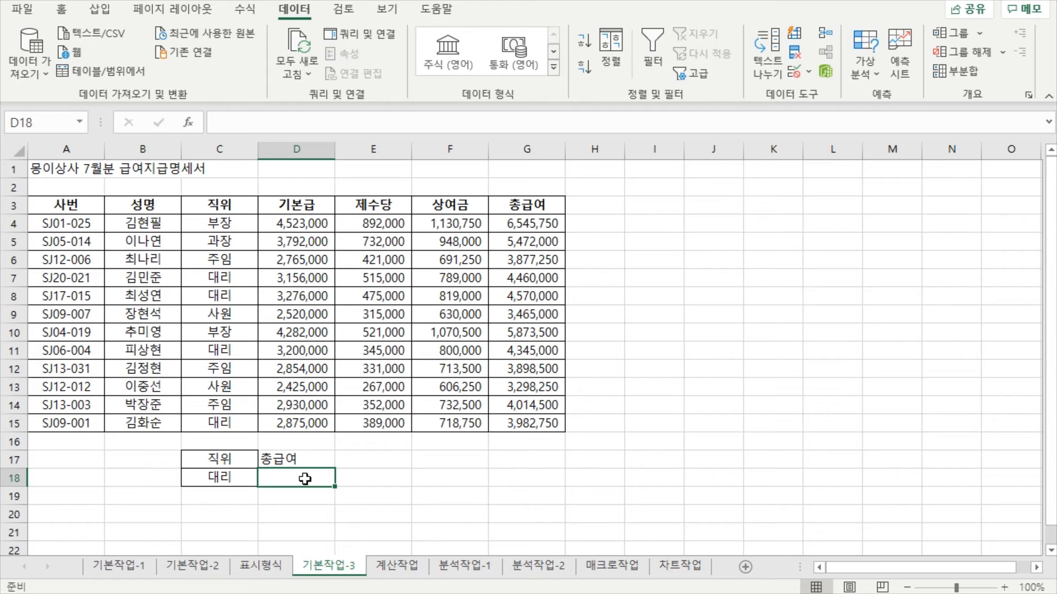
pyautogui.write('>=4500000')
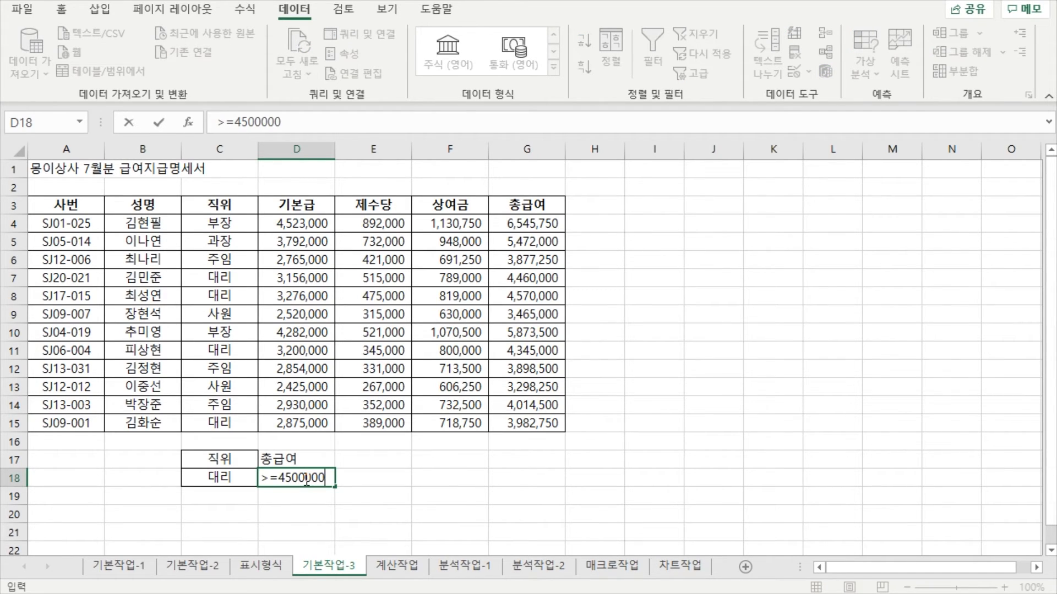
pyautogui.click(420, 480)
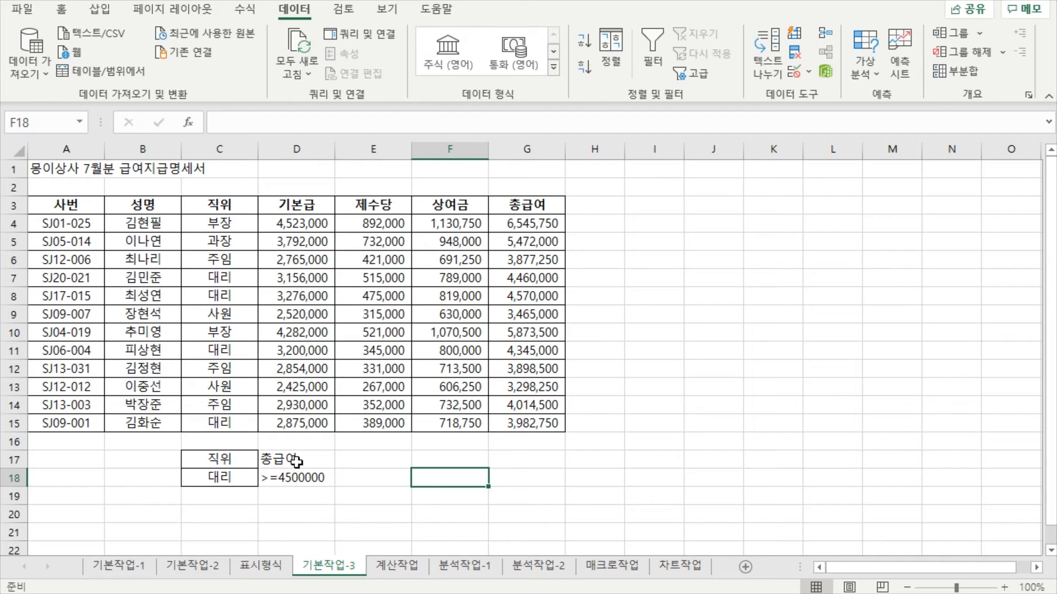
# Apply borders to all cells of the criteria range C17:D18.
pyautogui.moveTo(297, 461); pyautogui.dragTo(330, 480)
pyautogui.click(364, 478)
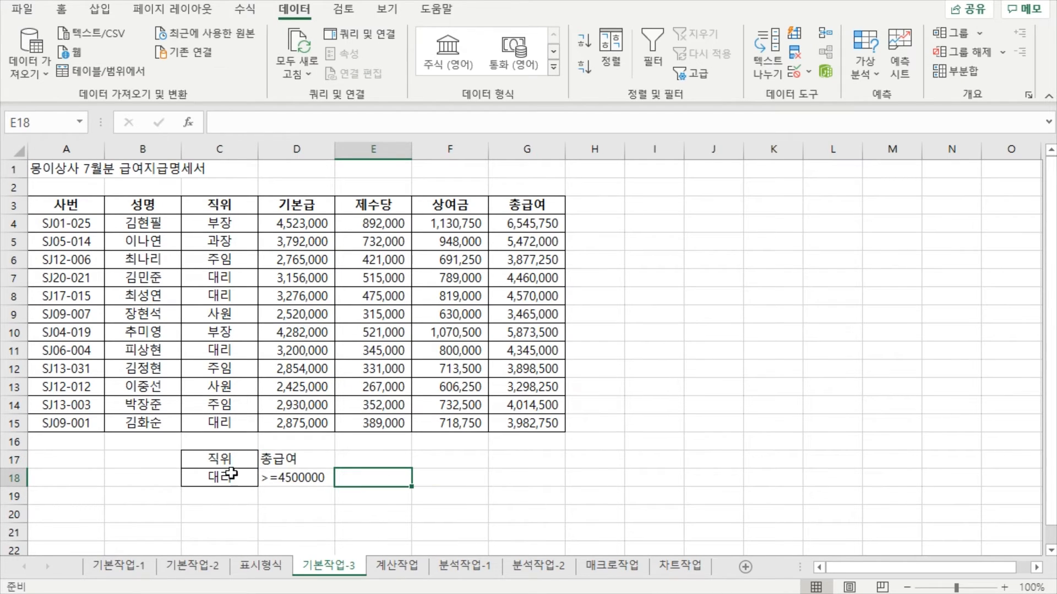
pyautogui.moveTo(224, 459); pyautogui.dragTo(308, 479)
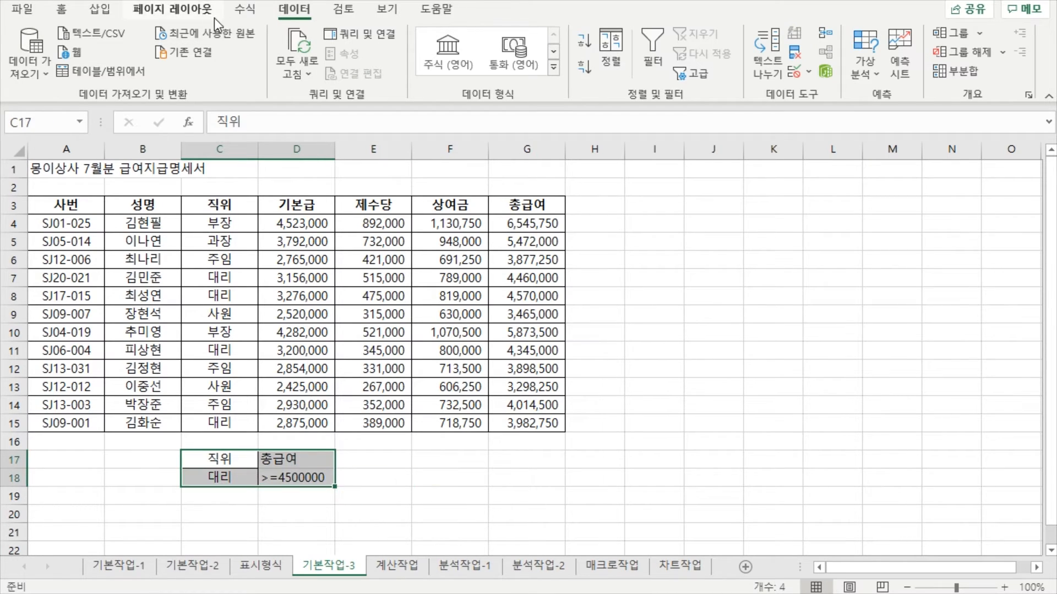
pyautogui.click(428, 480)
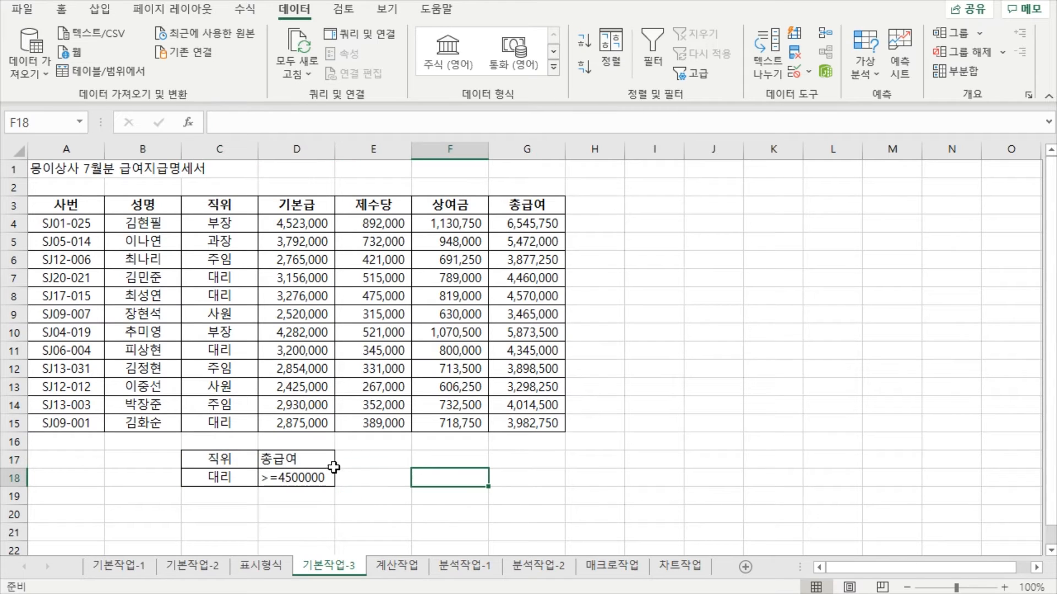
# Examine the 직위 and 총급여 headings with the conditions placed on the same row in C17:D18.
pyautogui.click(226, 461)
pyautogui.click(226, 480)
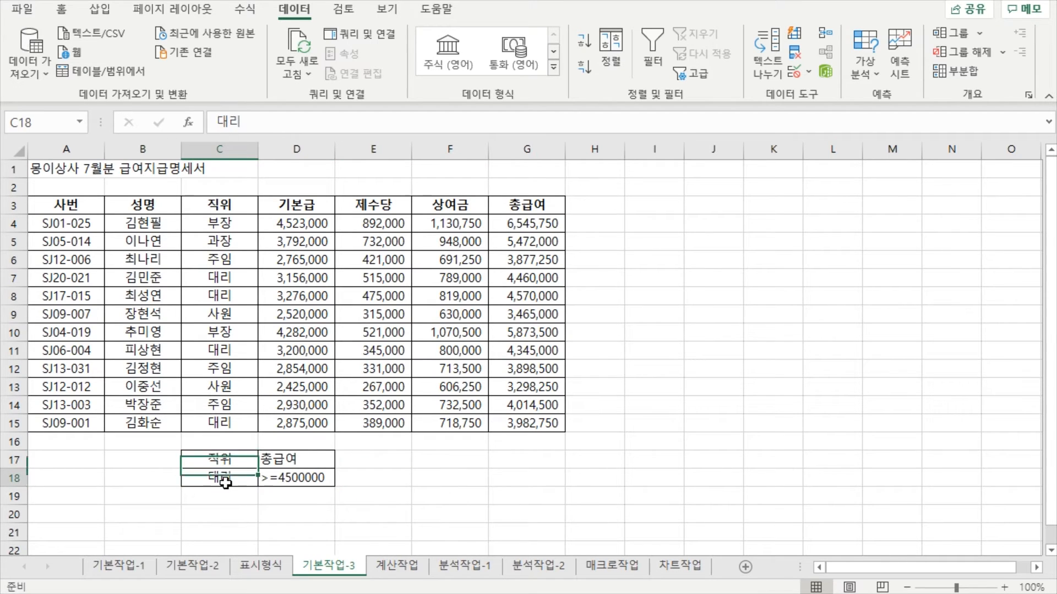
pyautogui.click(300, 478)
pyautogui.click(302, 462)
pyautogui.click(306, 480)
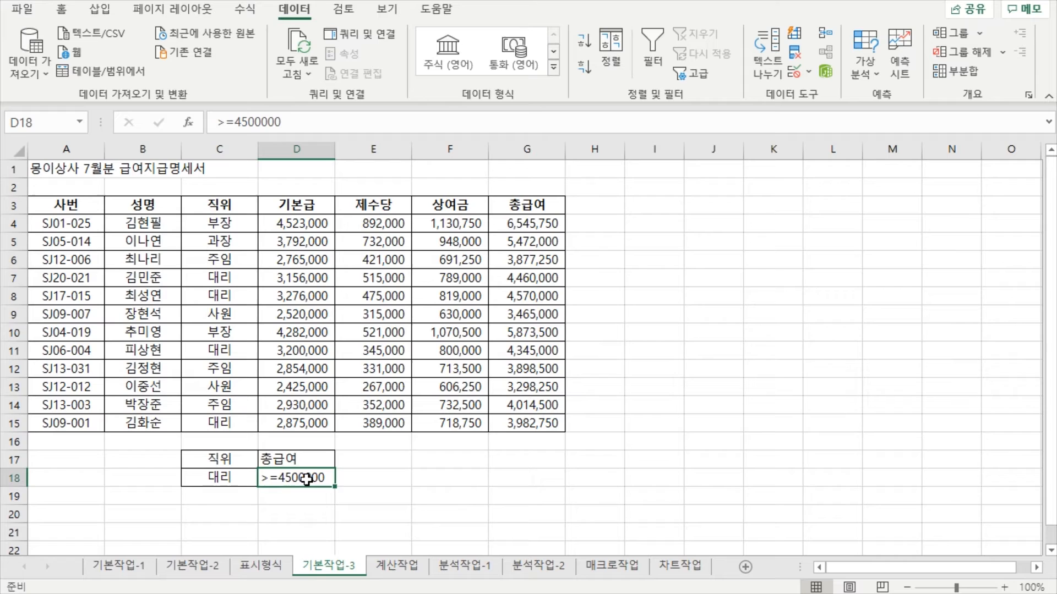
pyautogui.click(373, 484)
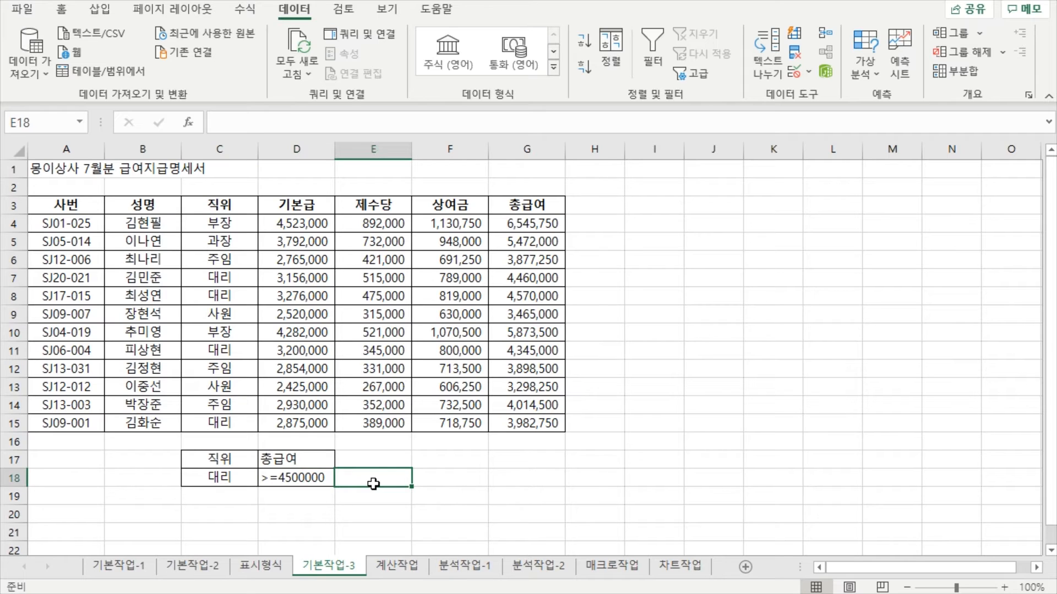
pyautogui.click(444, 463)
pyautogui.click(456, 489)
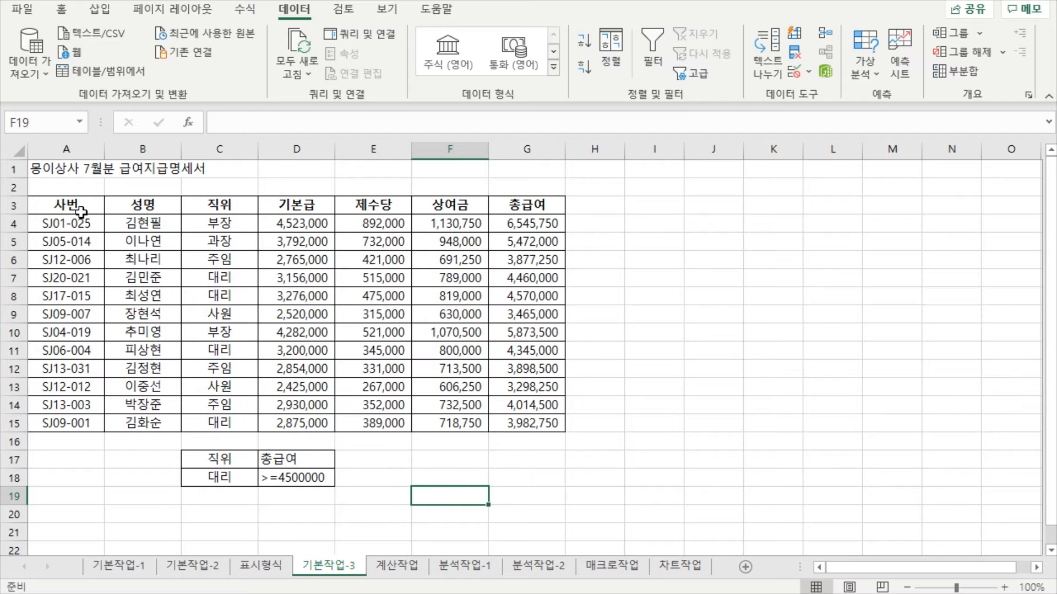
# Start an Advanced Filter on the payroll table A3:G15 with the results copied to another location.
pyautogui.moveTo(77, 208); pyautogui.dragTo(502, 419)
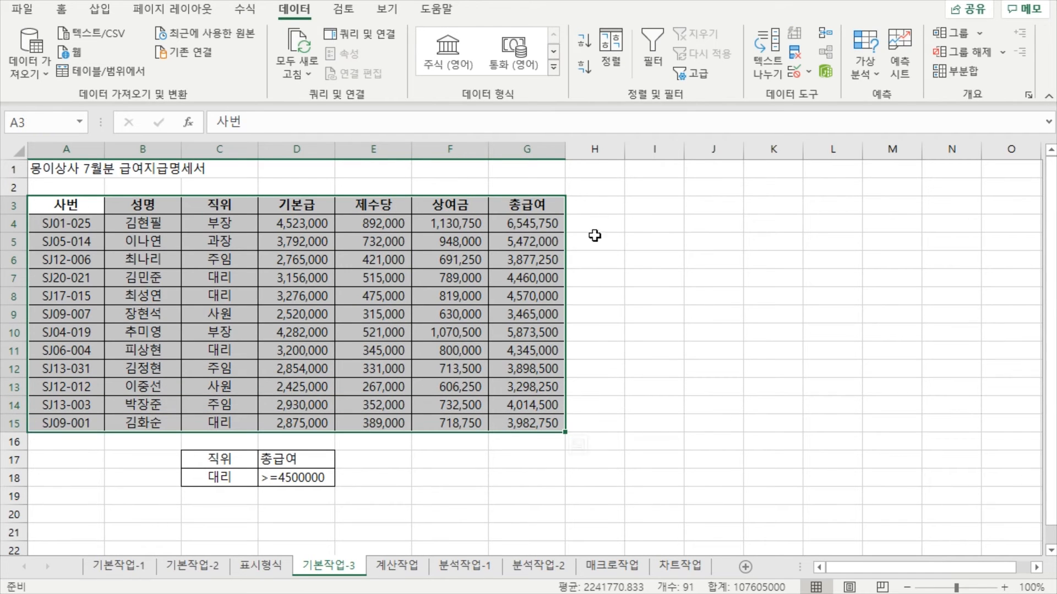
pyautogui.click(690, 76)
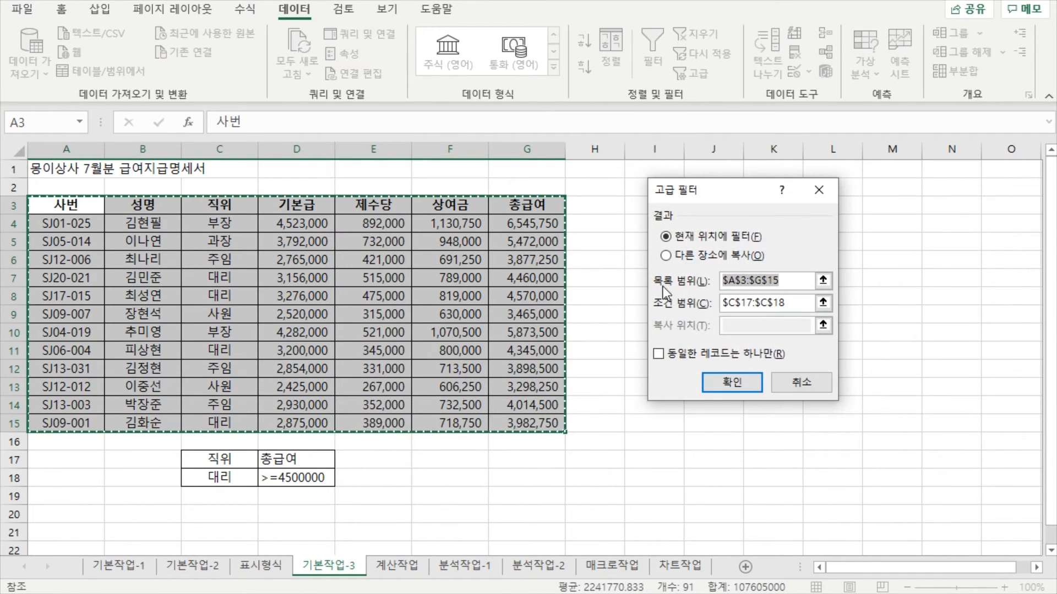
pyautogui.click(664, 255)
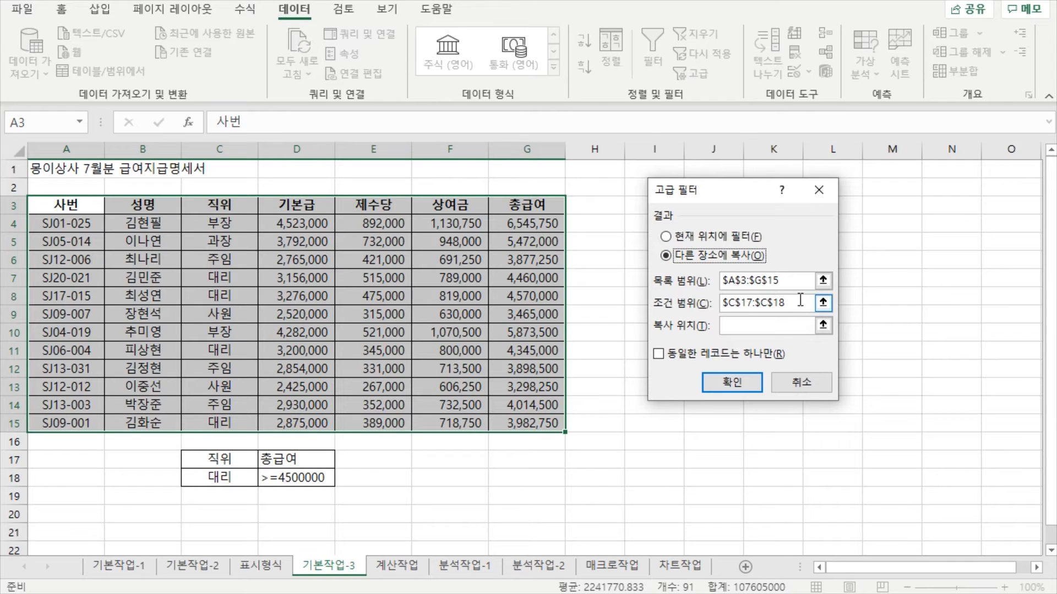
pyautogui.click(796, 281)
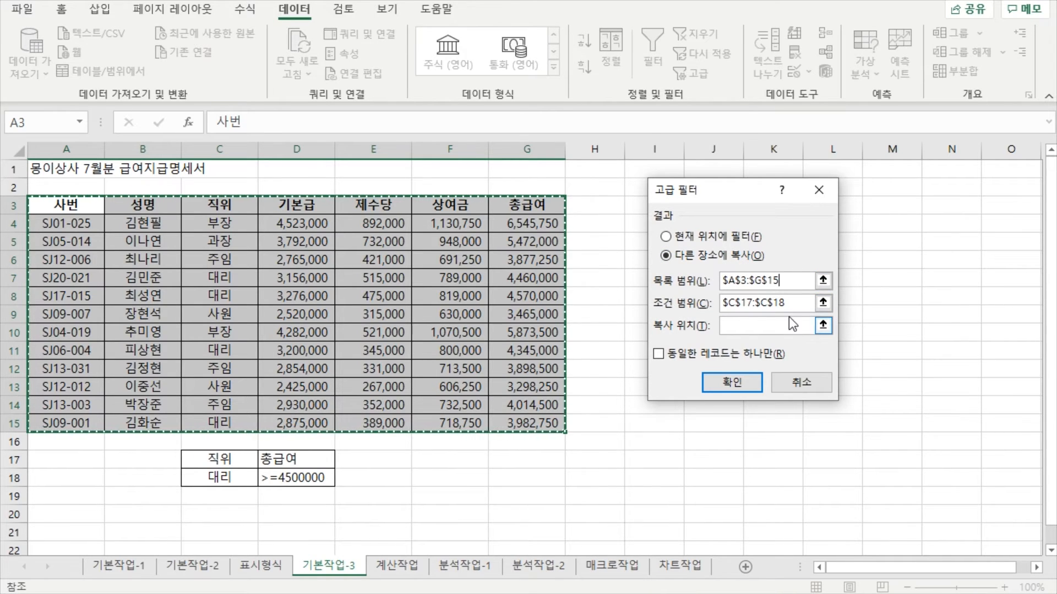
# Set the Advanced Filter's criteria range to C17:D18 and the copy destination to A20, and run it.
pyautogui.click(804, 302)
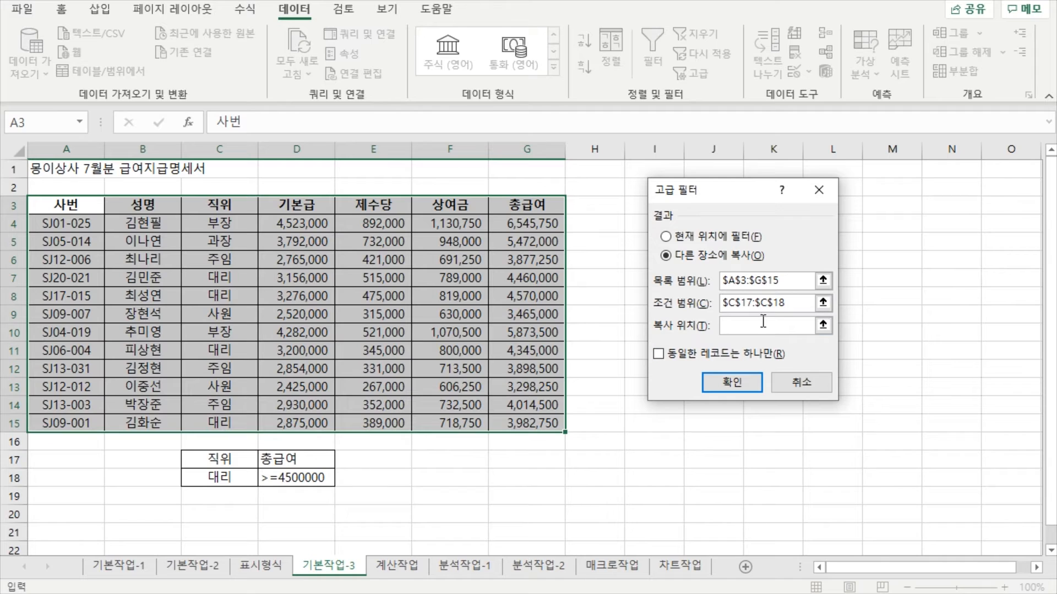
pyautogui.doubleClick(725, 304)
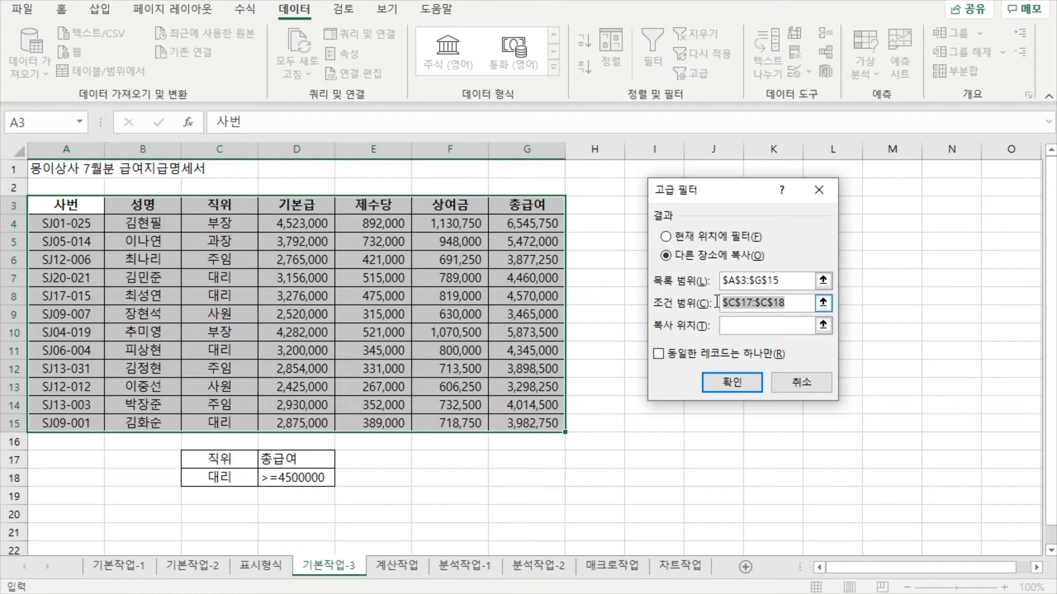
pyautogui.moveTo(215, 465); pyautogui.dragTo(275, 476)
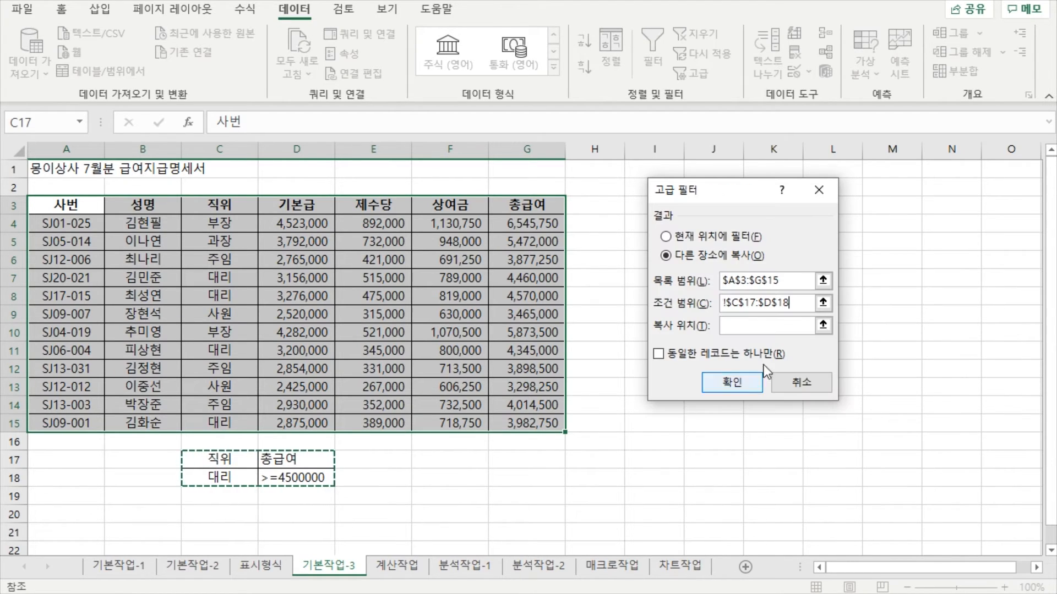
pyautogui.click(755, 325)
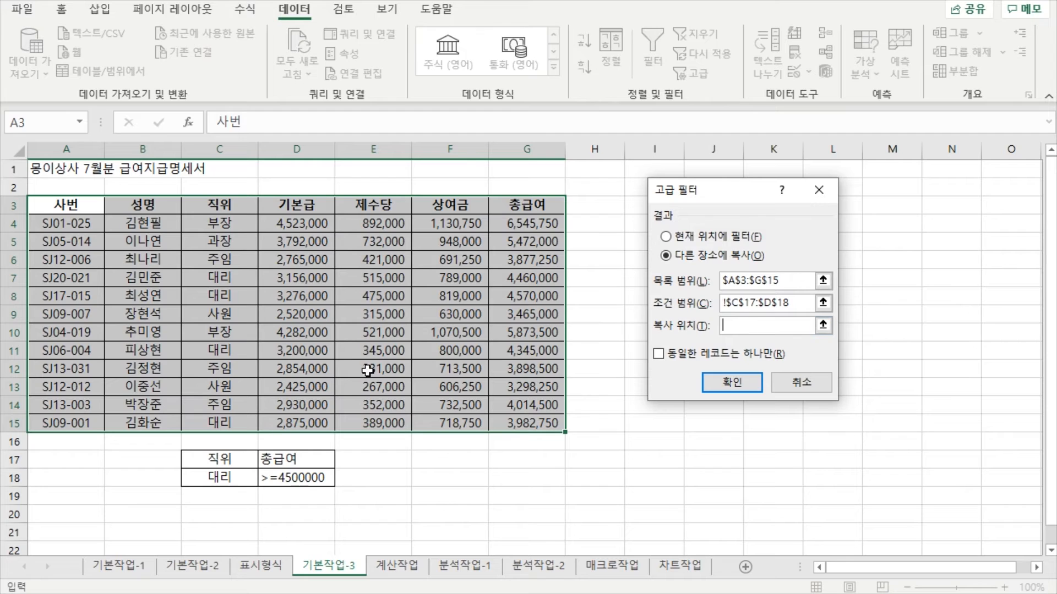
pyautogui.click(51, 514)
pyautogui.click(744, 383)
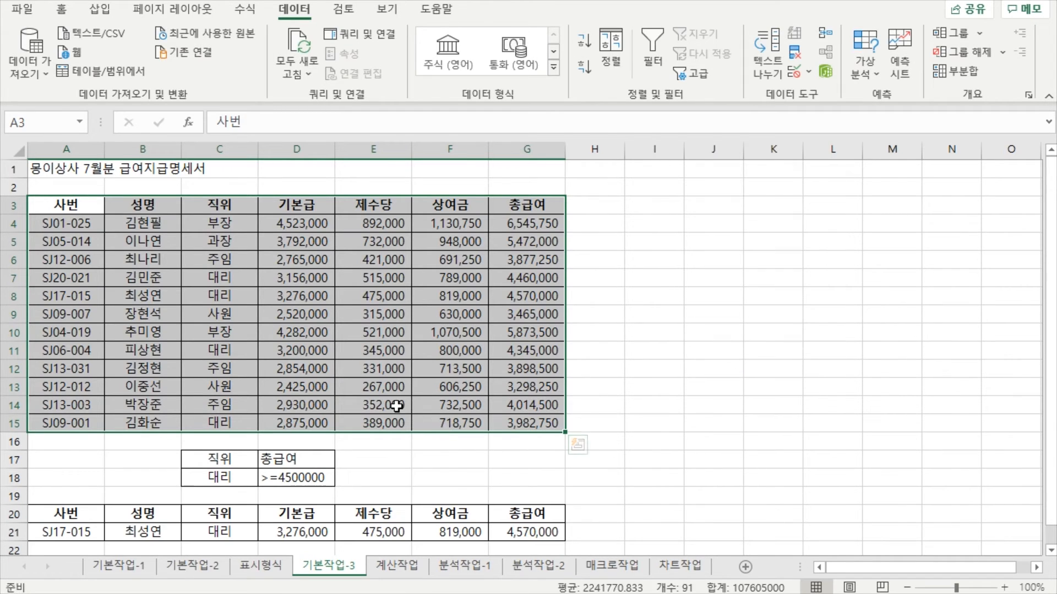
pyautogui.click(397, 406)
pyautogui.scroll(-1, 399, 386)
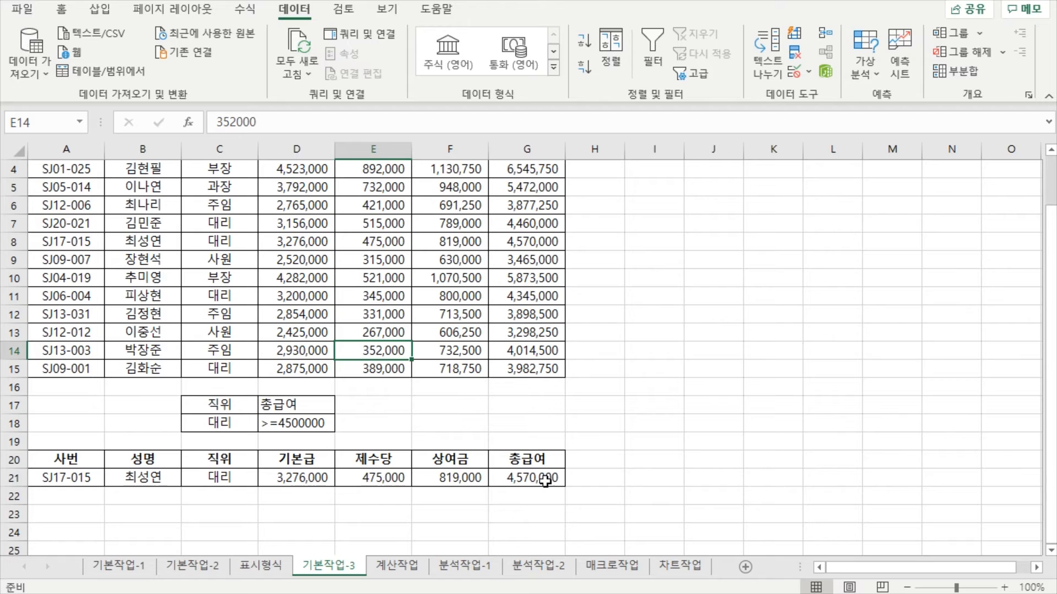
pyautogui.click(480, 477)
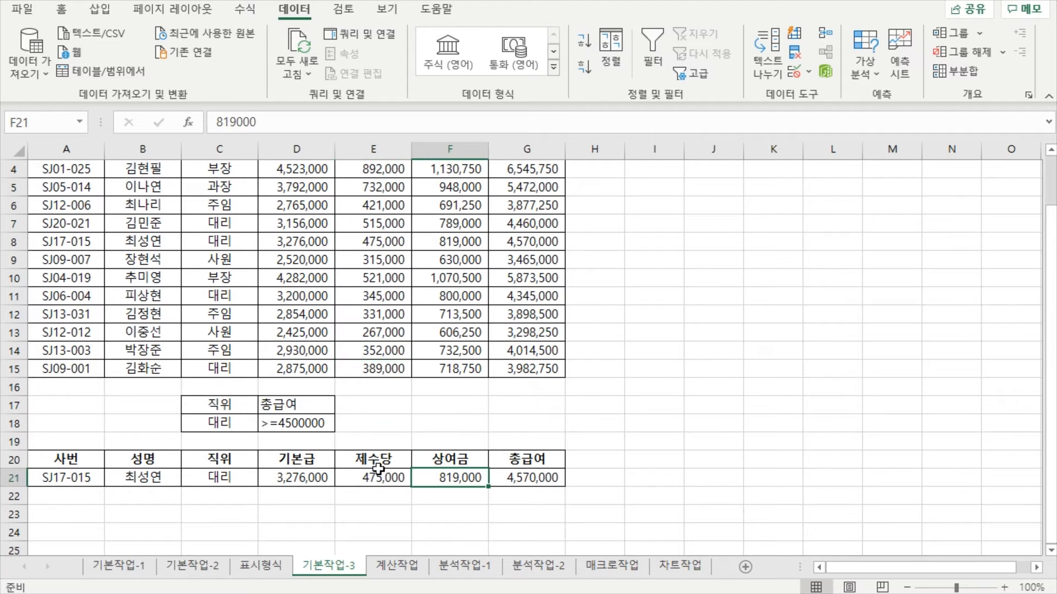
pyautogui.scroll(1, 472, 435)
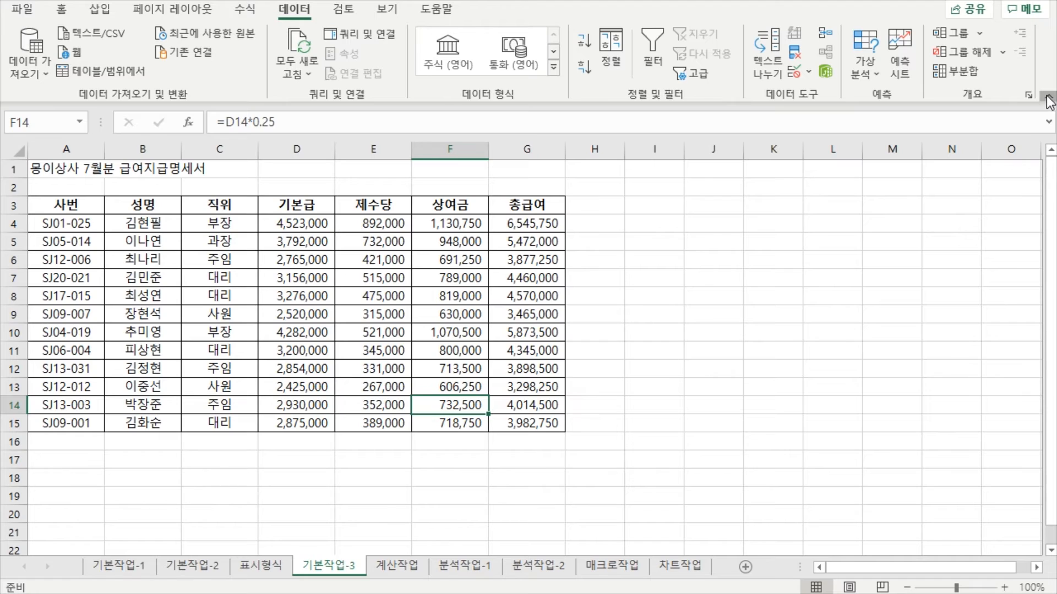
# Collapse the ribbon to give the worksheet more room.
pyautogui.hotkey('ctrl', 'F1')
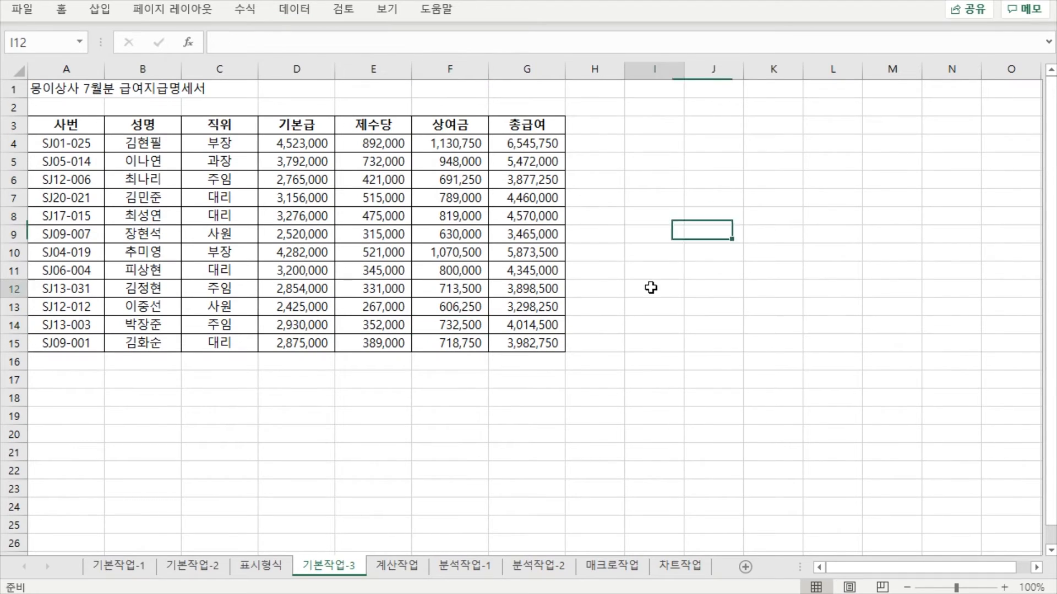
pyautogui.click(632, 272)
pyautogui.click(595, 329)
pyautogui.click(652, 311)
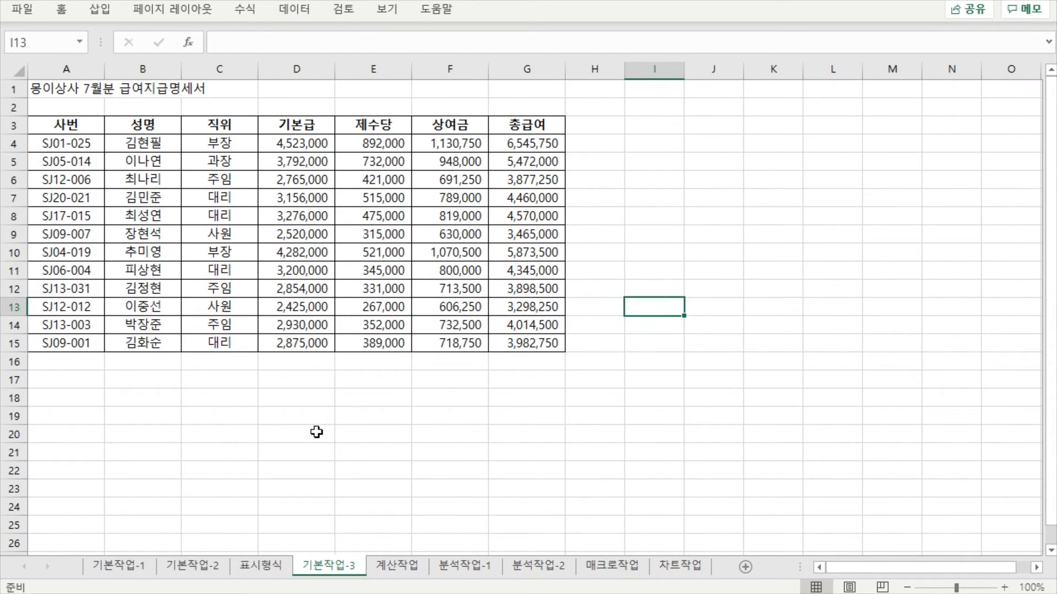
pyautogui.click(316, 432)
pyautogui.click(461, 399)
pyautogui.click(256, 421)
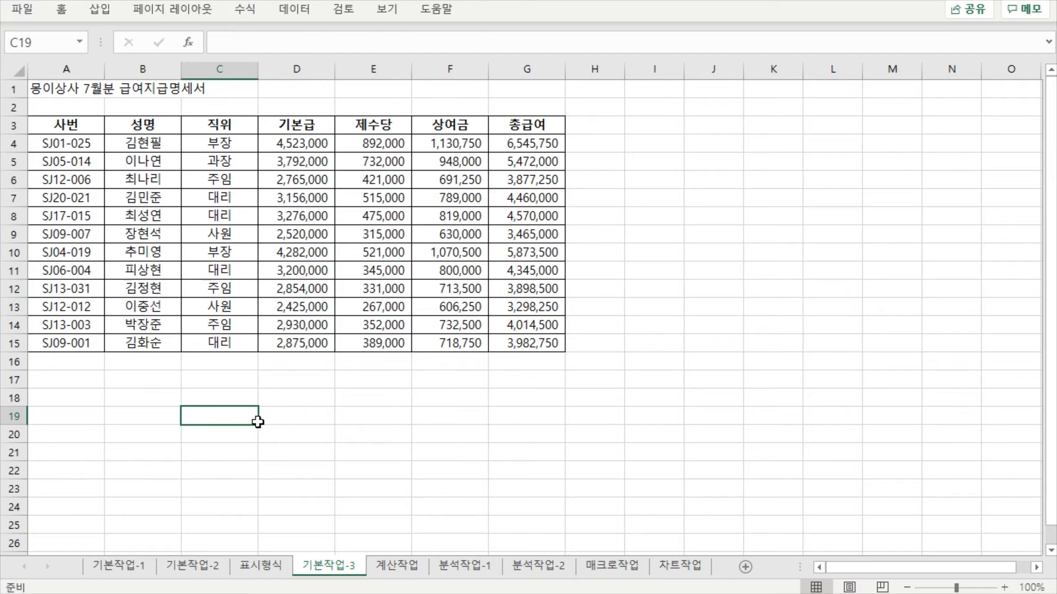
pyautogui.click(405, 420)
# Enter the misspelled heading 직이 in C17 to demonstrate a criteria heading that differs from the table's.
pyautogui.click(243, 382)
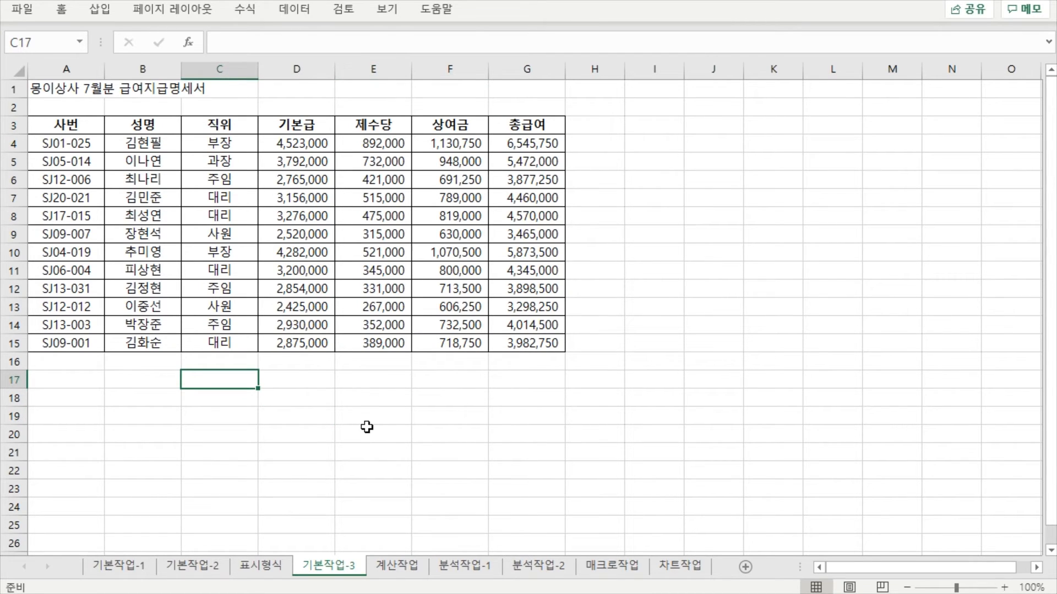
pyautogui.write('ㅈㅣㄱ이')
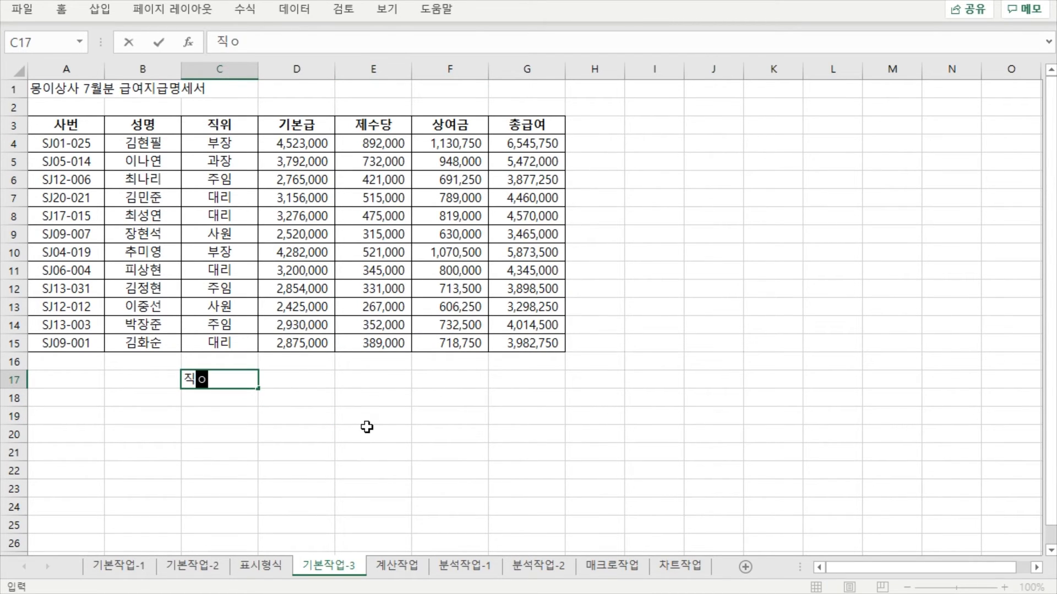
pyautogui.press('Return')
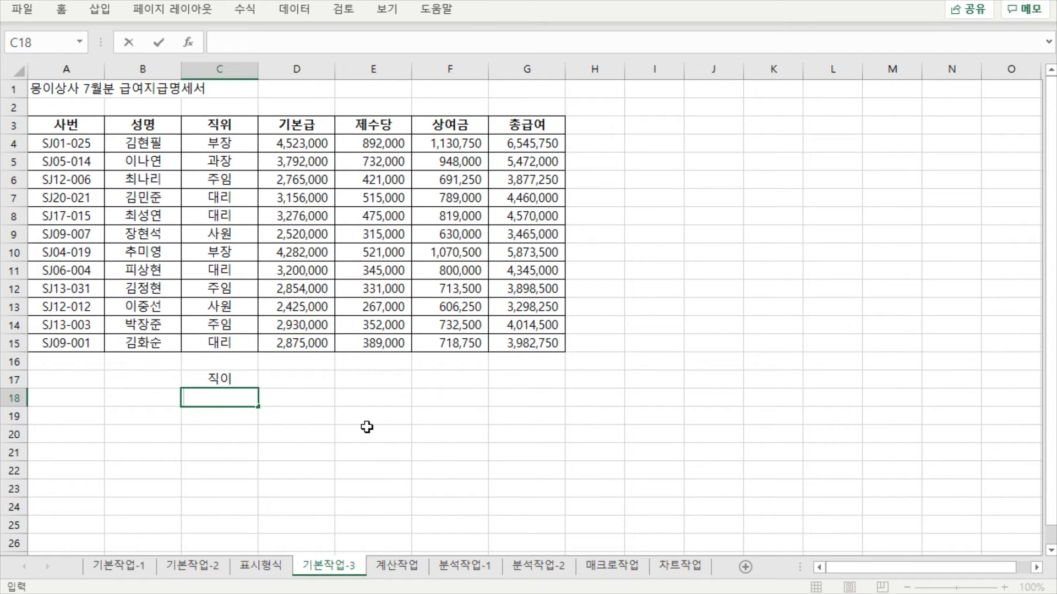
pyautogui.click(365, 413)
pyautogui.click(247, 385)
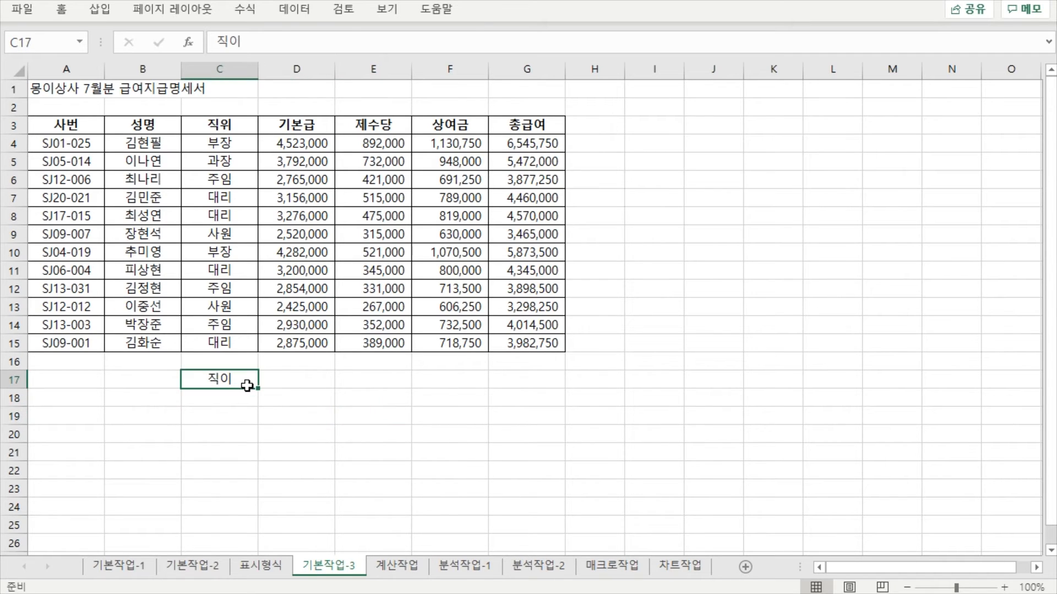
# Copy the 직위 heading from C3 into C17 as the first criteria heading.
pyautogui.click(250, 133)
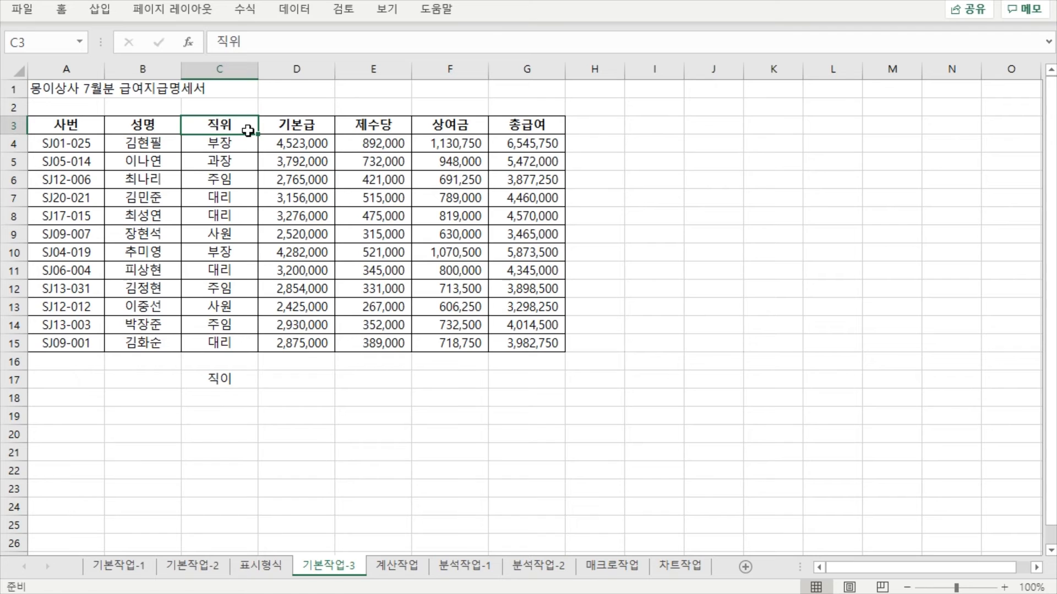
pyautogui.hotkey('ctrl', 'c')
pyautogui.click(215, 378)
pyautogui.hotkey('ctrl', 'v')
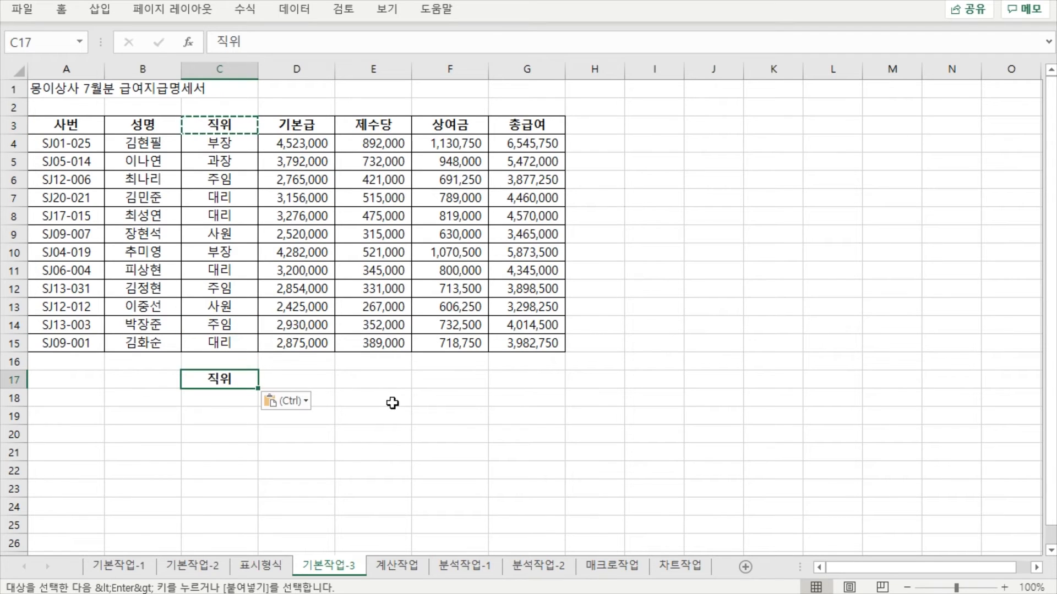
pyautogui.click(392, 404)
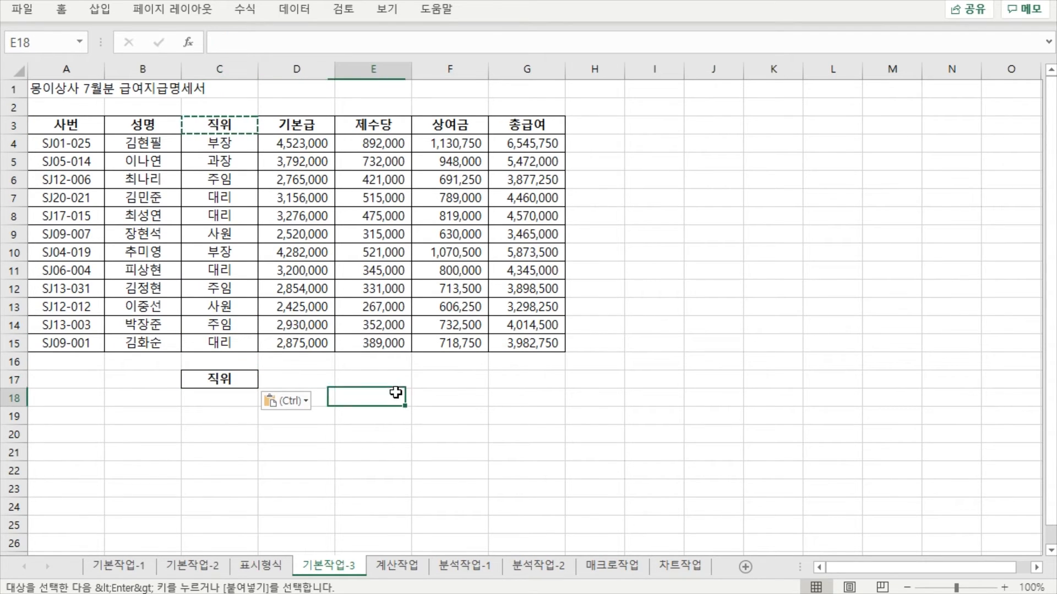
# Copy the 총급여 heading from G3 into D17 beside the 직위 criteria heading.
pyautogui.click(537, 126)
pyautogui.hotkey('ctrl', 'c')
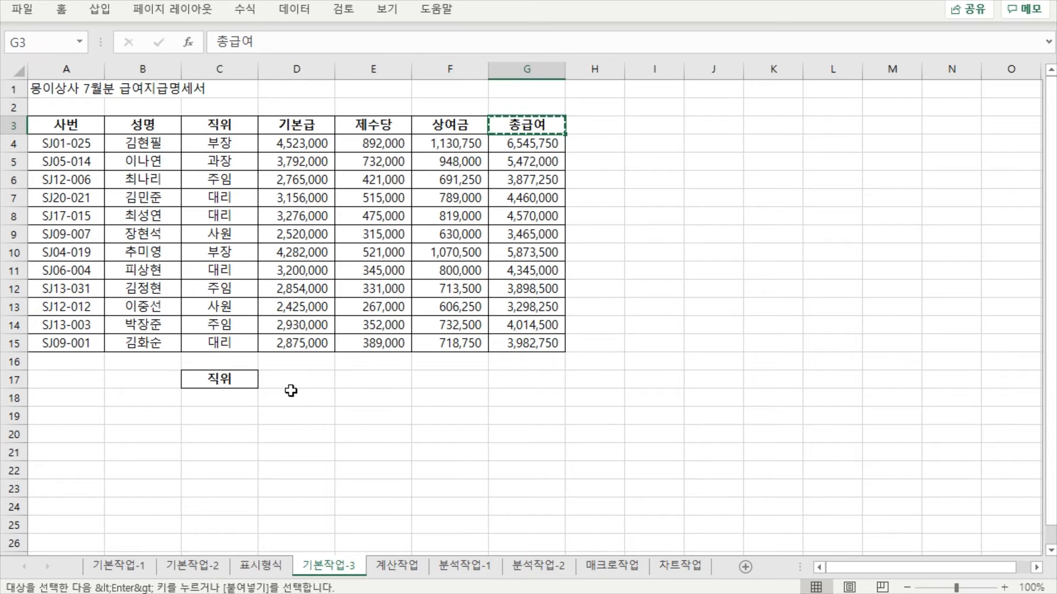
pyautogui.click(294, 383)
pyautogui.hotkey('ctrl', 'v')
pyautogui.press('Right')
pyautogui.press('Right')
pyautogui.press('Right')
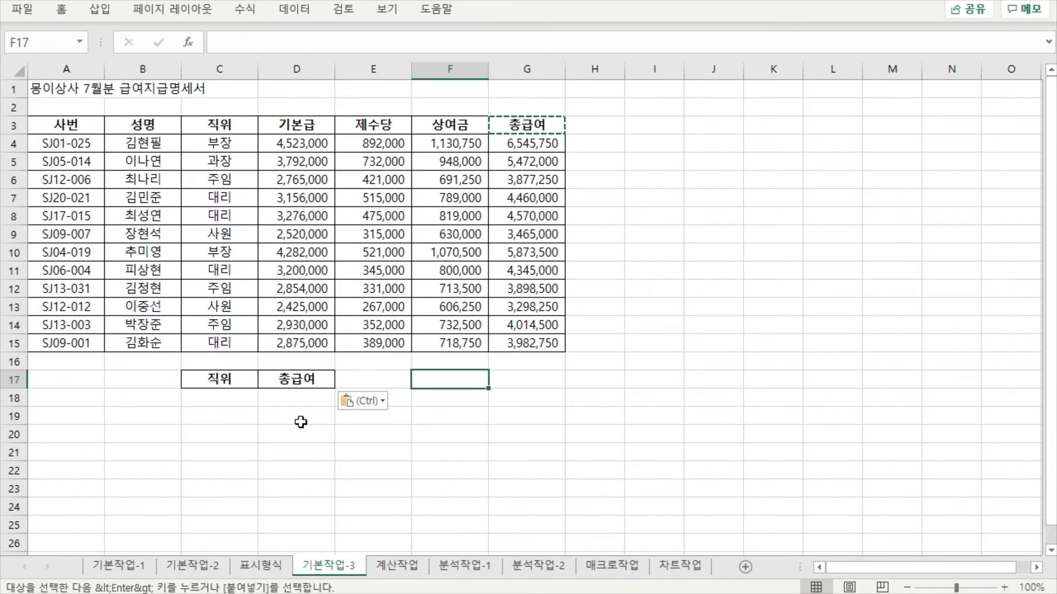
# Enter 대리 in C18 as the condition for 직위.
pyautogui.click(246, 402)
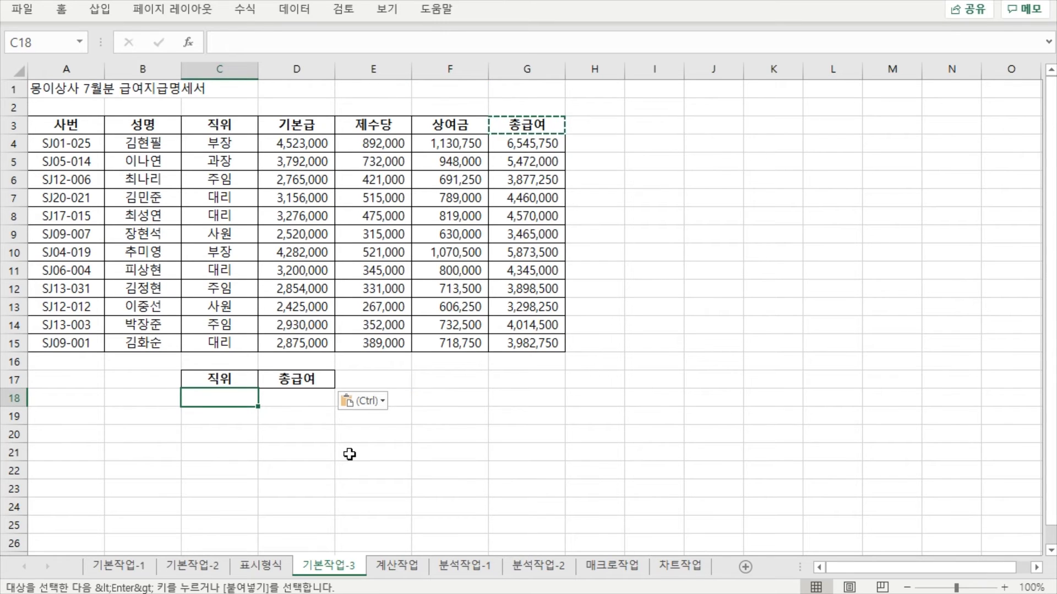
pyautogui.write('대리')
pyautogui.press('Return')
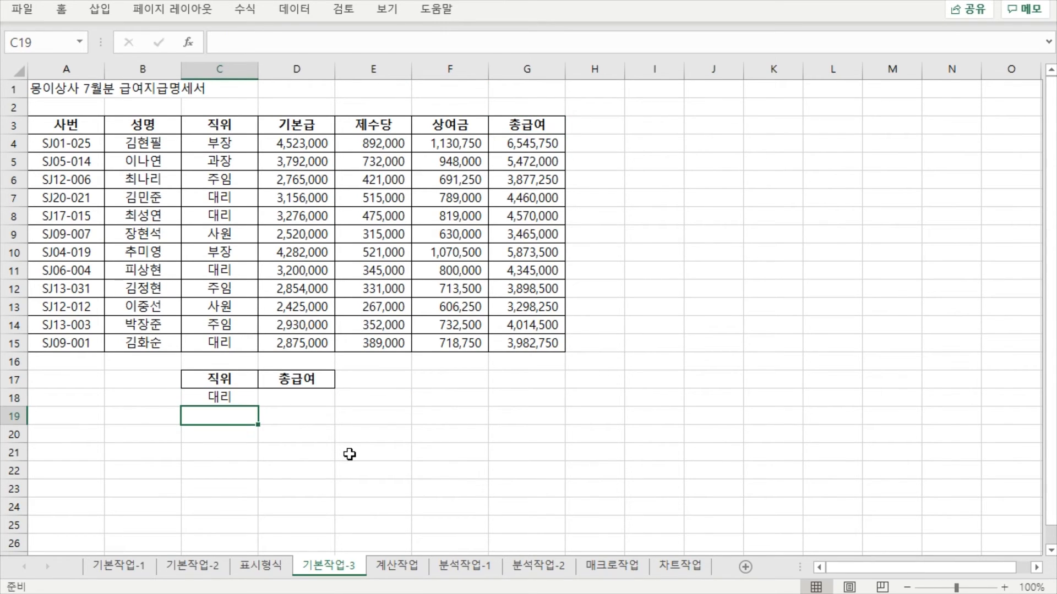
pyautogui.click(315, 403)
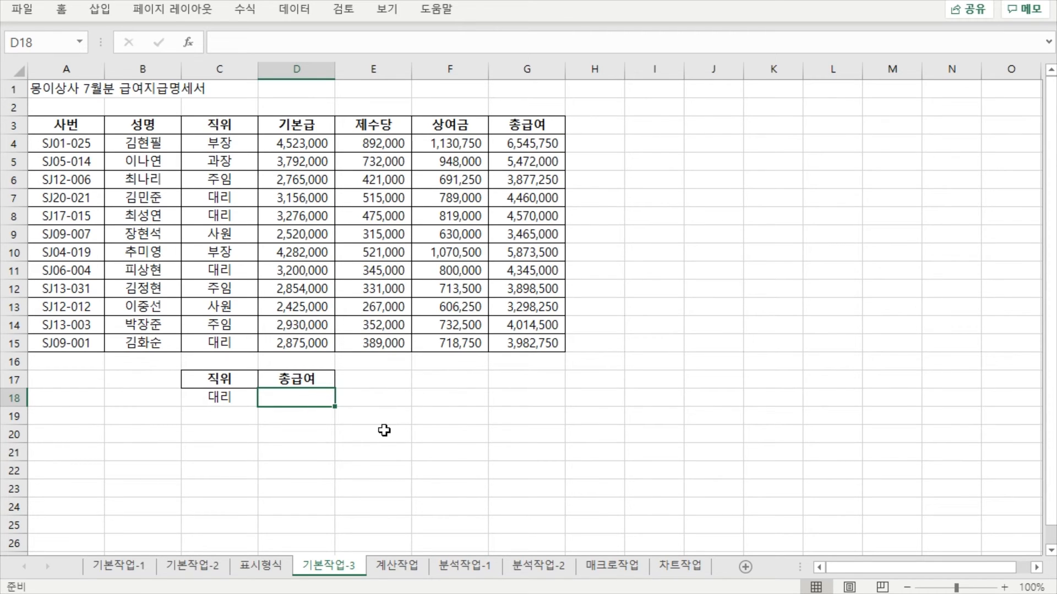
pyautogui.click(397, 413)
pyautogui.click(408, 395)
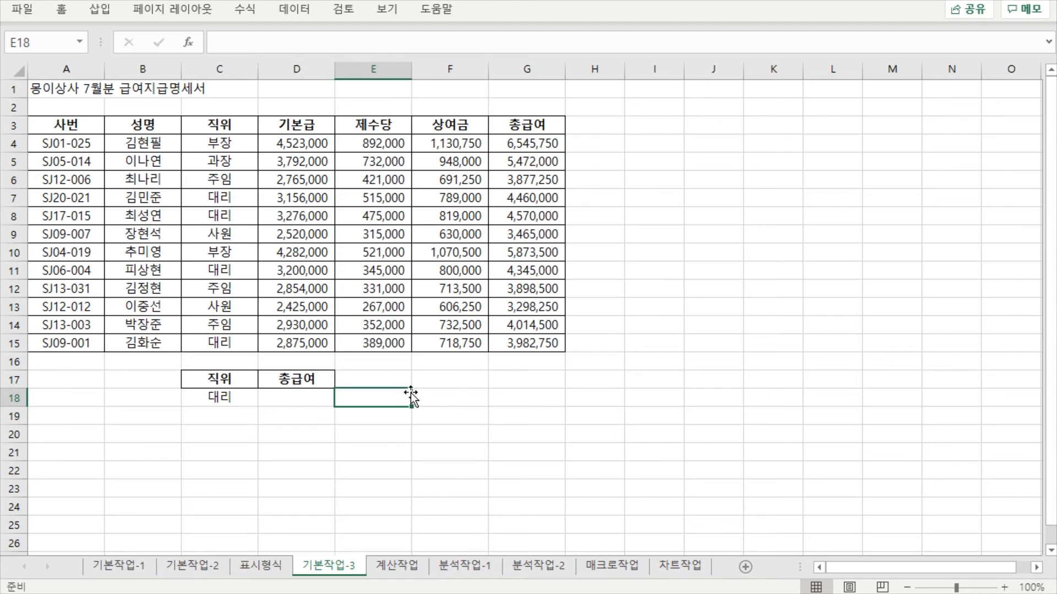
# Enter >=4500000 in D19 as the 총급여 condition and add cell borders to C18:D19.
pyautogui.click(308, 417)
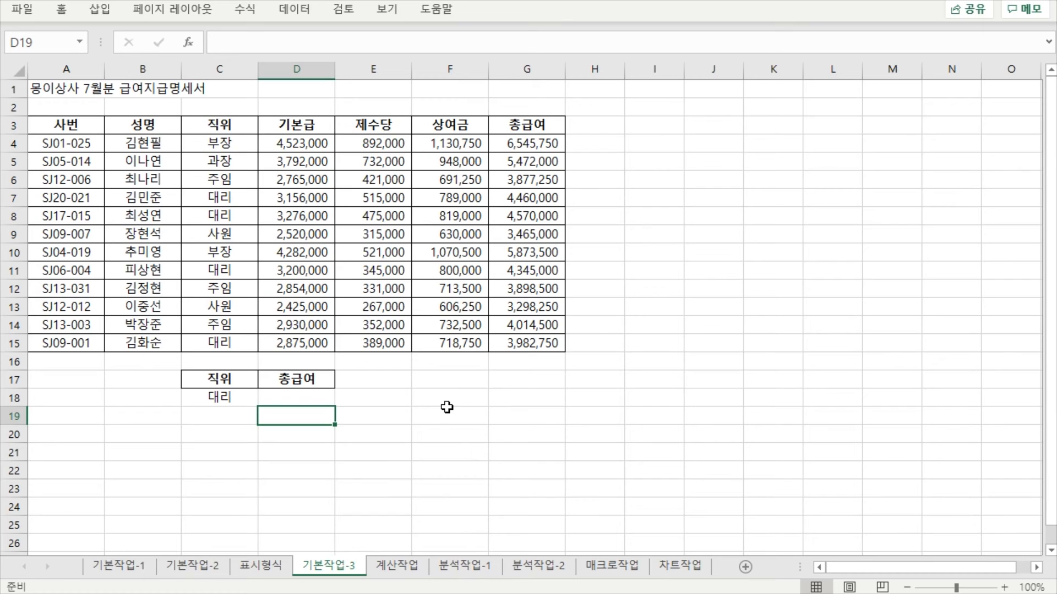
pyautogui.write('>=4500000')
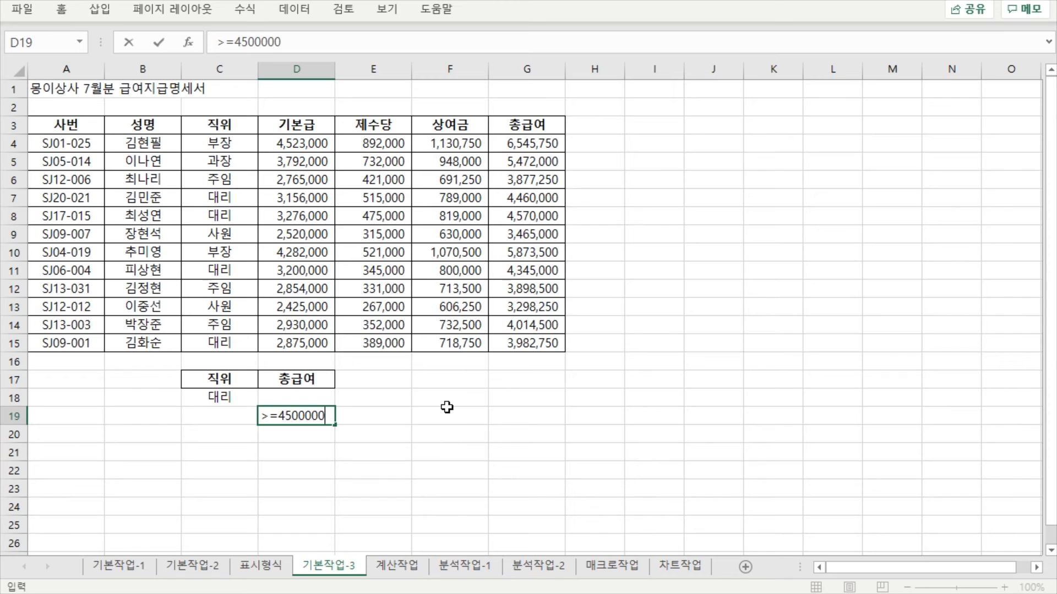
pyautogui.press('Return')
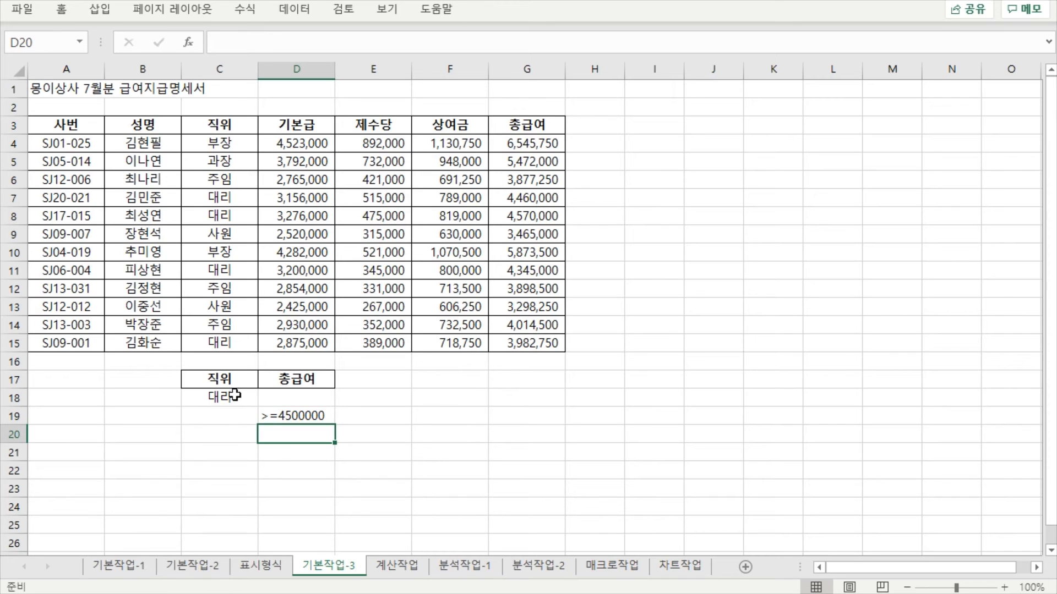
pyautogui.moveTo(234, 398); pyautogui.dragTo(271, 412)
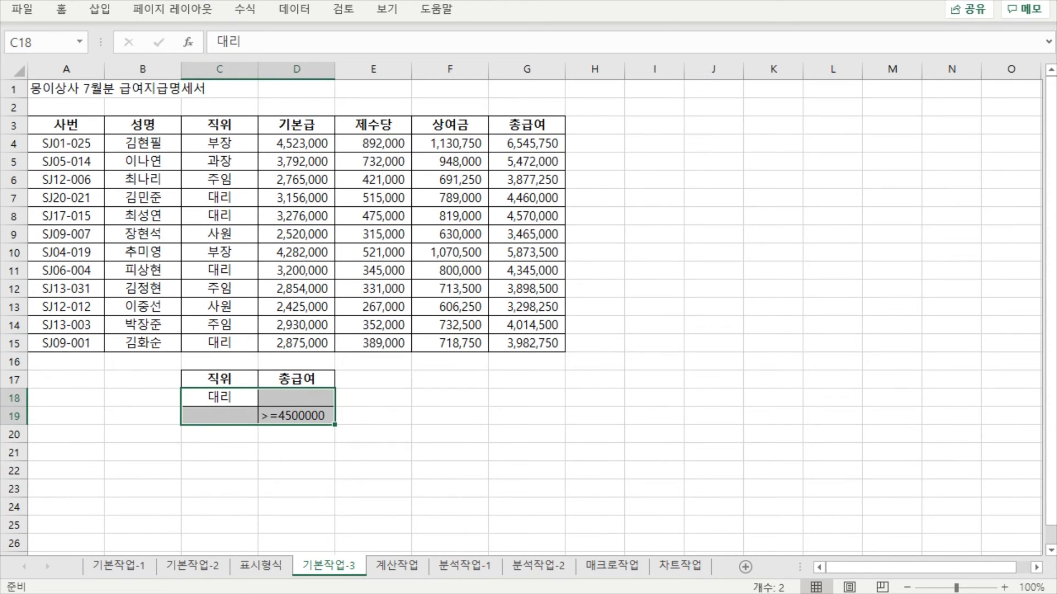
pyautogui.click(474, 433)
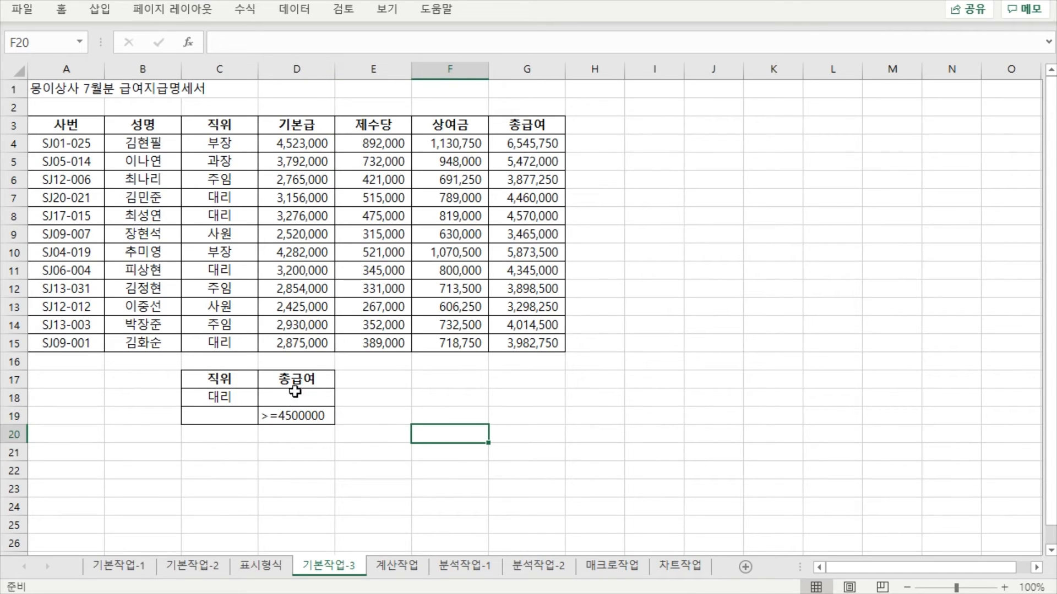
# Examine how the 직위 condition in C18 and the 총급여 condition in D19 sit on separate criteria rows.
pyautogui.click(406, 402)
pyautogui.click(472, 406)
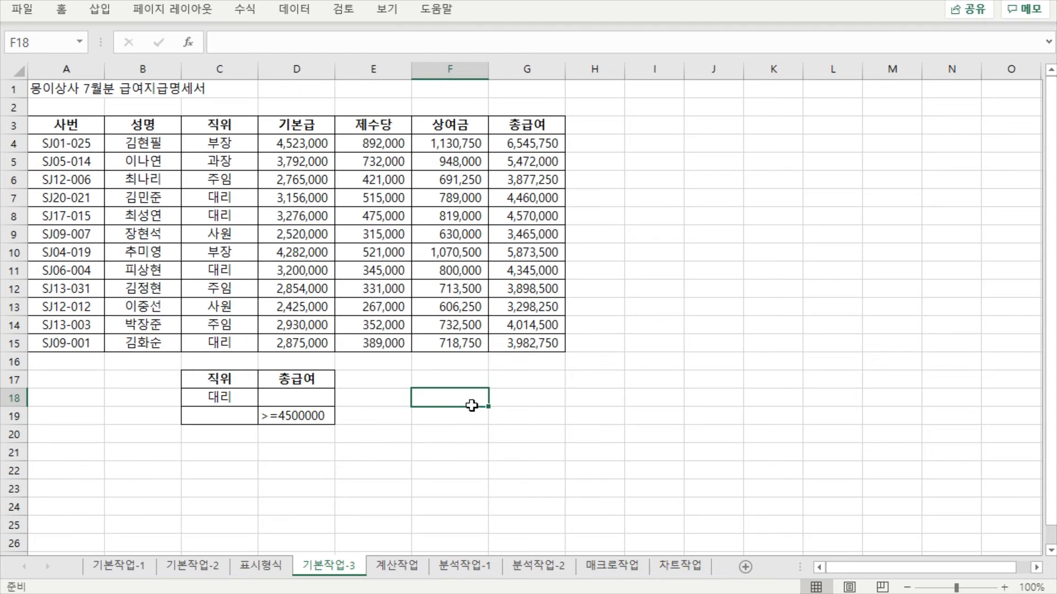
pyautogui.click(218, 398)
pyautogui.click(262, 415)
pyautogui.click(236, 401)
pyautogui.click(344, 413)
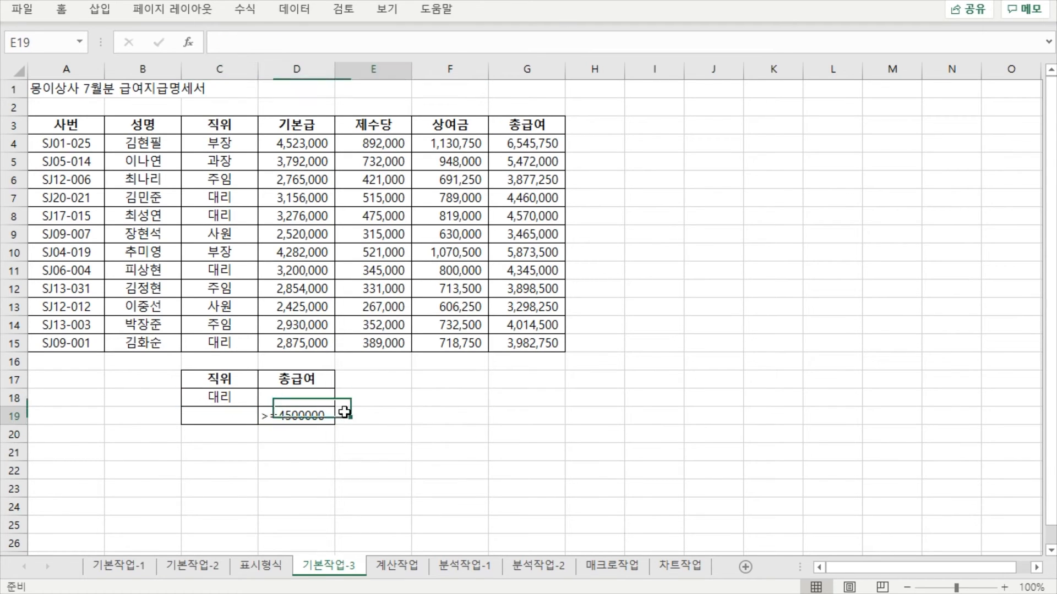
pyautogui.click(315, 418)
pyautogui.click(245, 402)
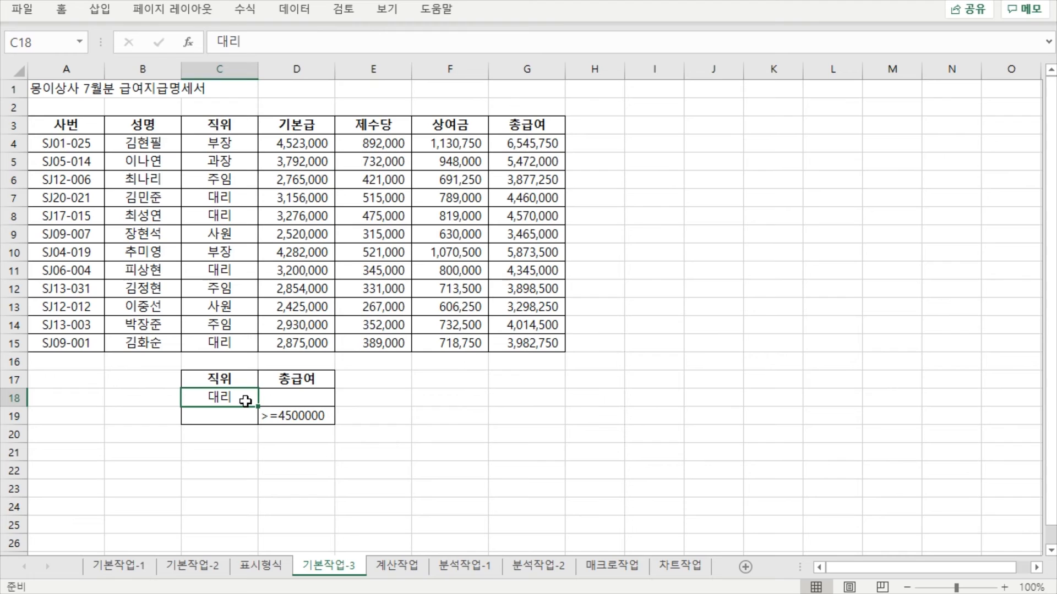
pyautogui.click(406, 403)
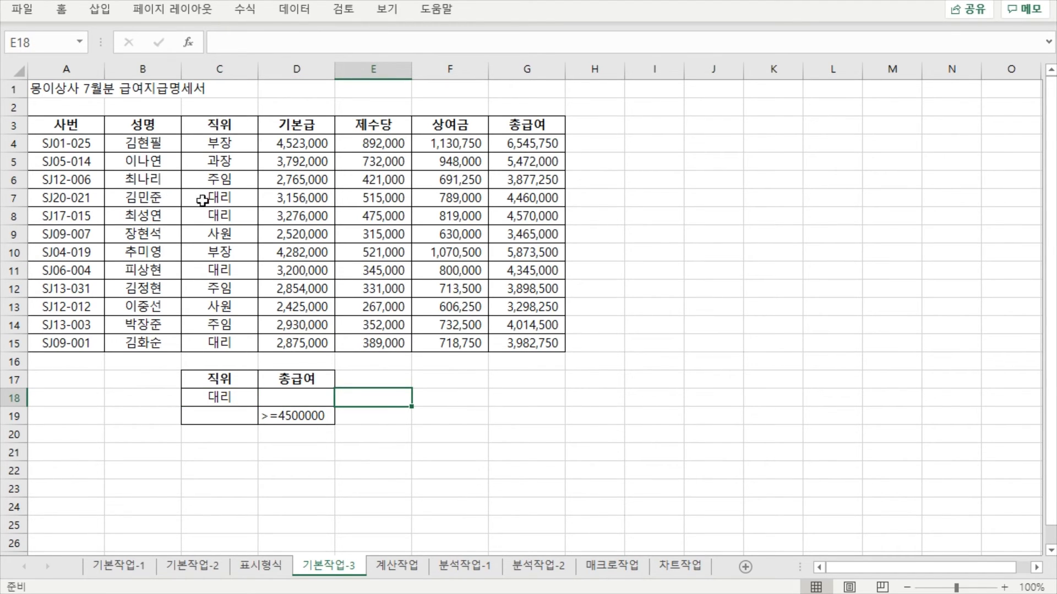
# Start an Advanced Filter on the payroll table A3:G15 with the results copied to another location.
pyautogui.moveTo(74, 131); pyautogui.dragTo(521, 347)
pyautogui.click(295, 11)
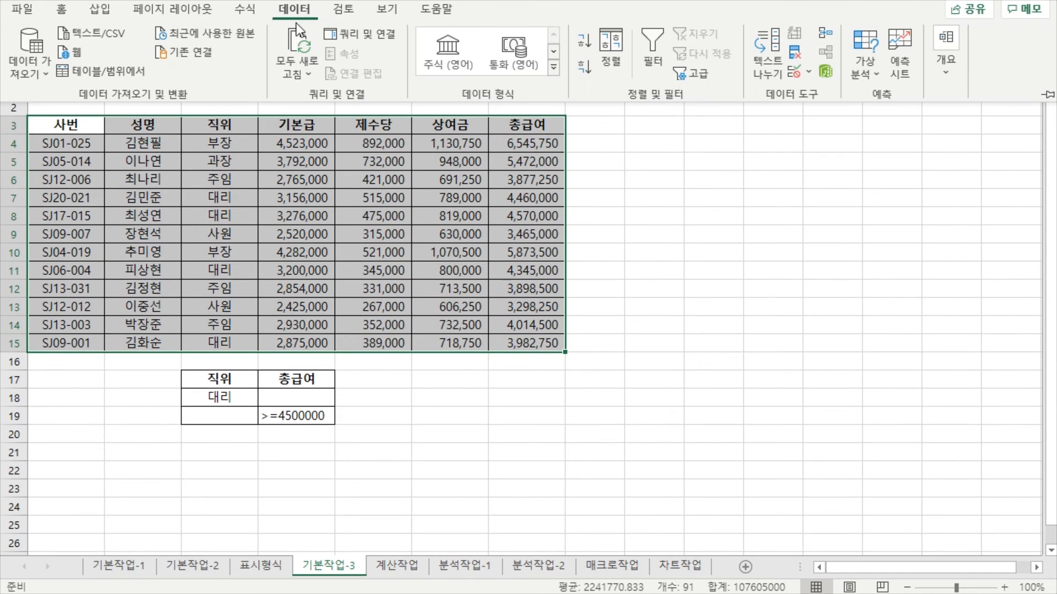
pyautogui.click(683, 74)
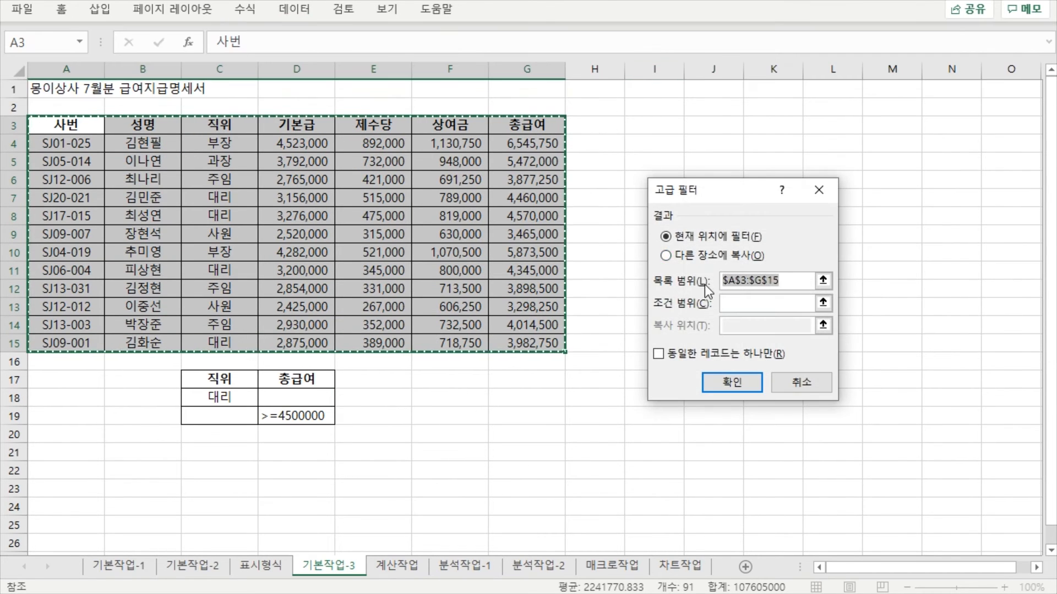
pyautogui.click(695, 257)
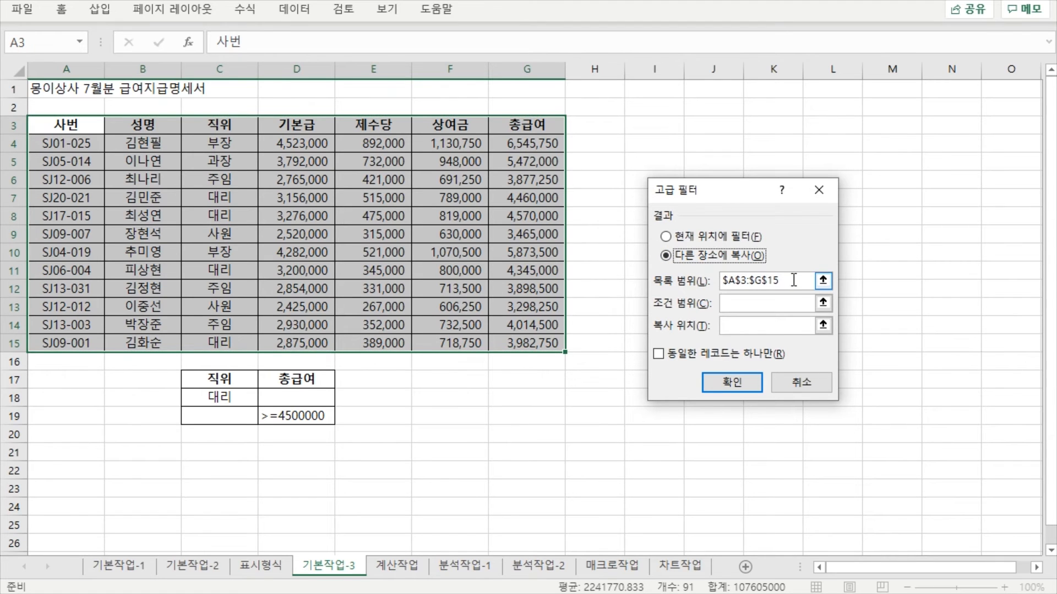
pyautogui.click(793, 281)
# Set the criteria range to C17:D19 and the copy destination to A21, and run the filter.
pyautogui.click(738, 311)
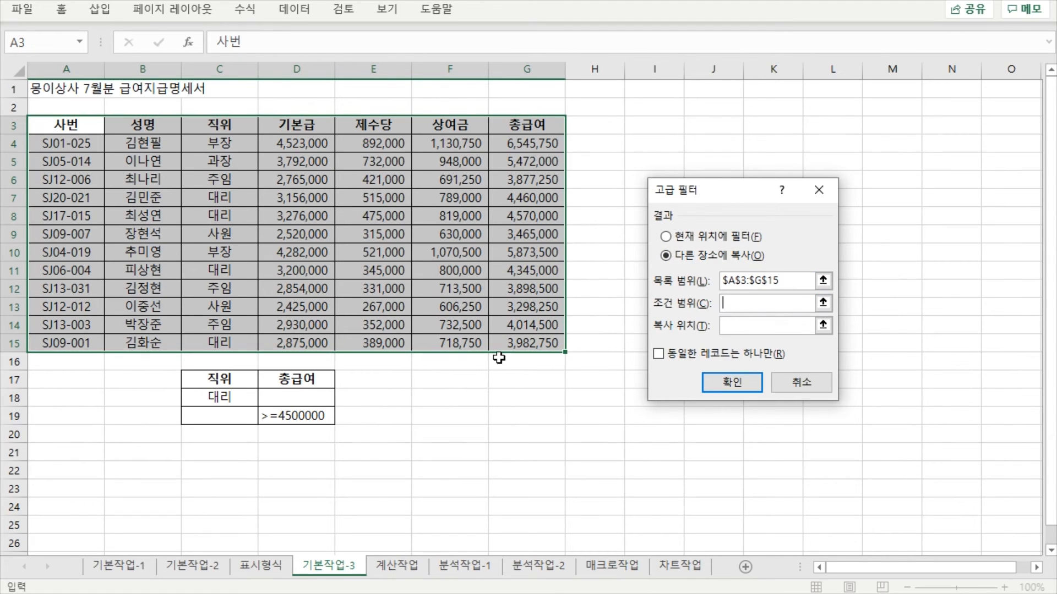
pyautogui.moveTo(220, 380); pyautogui.dragTo(272, 409)
pyautogui.moveTo(293, 415); pyautogui.dragTo(293, 415)
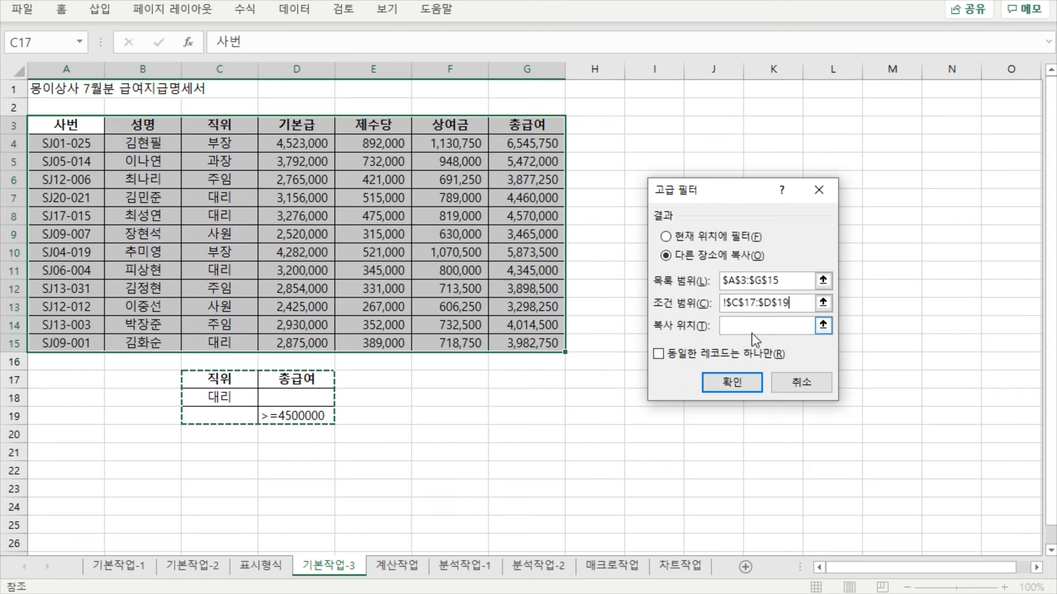
pyautogui.click(757, 326)
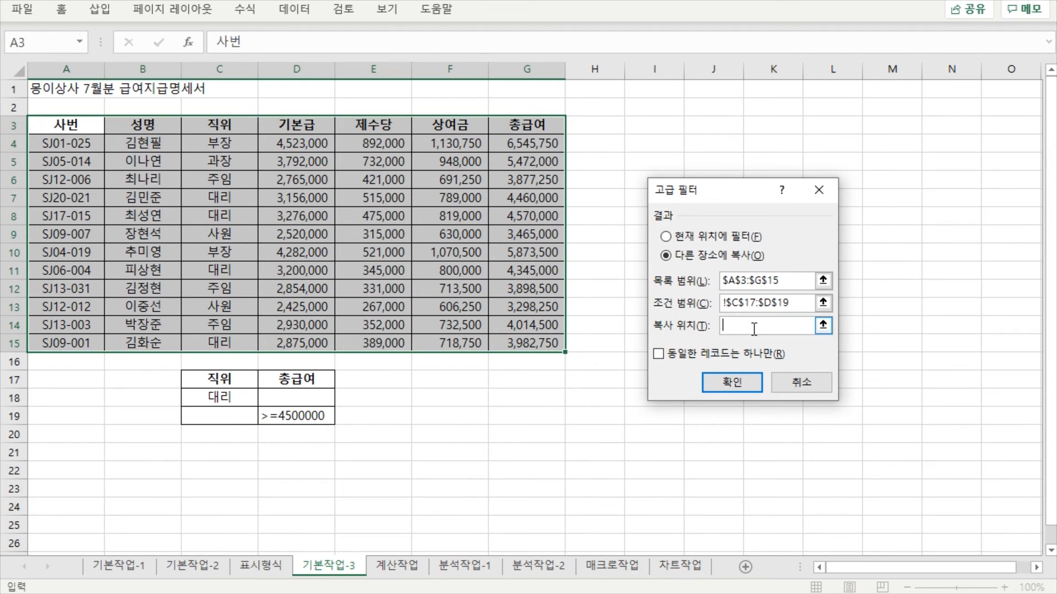
pyautogui.click(83, 456)
pyautogui.click(741, 384)
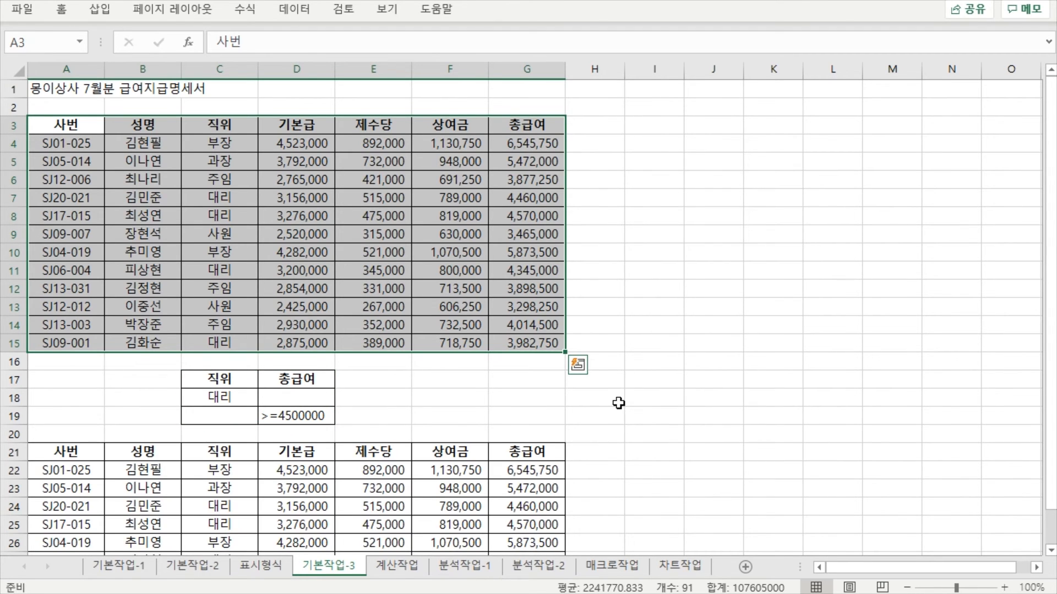
# Check the 직위 values in the extracted rows below the criteria against the 대리 condition.
pyautogui.click(617, 400)
pyautogui.scroll(-1, 601, 456)
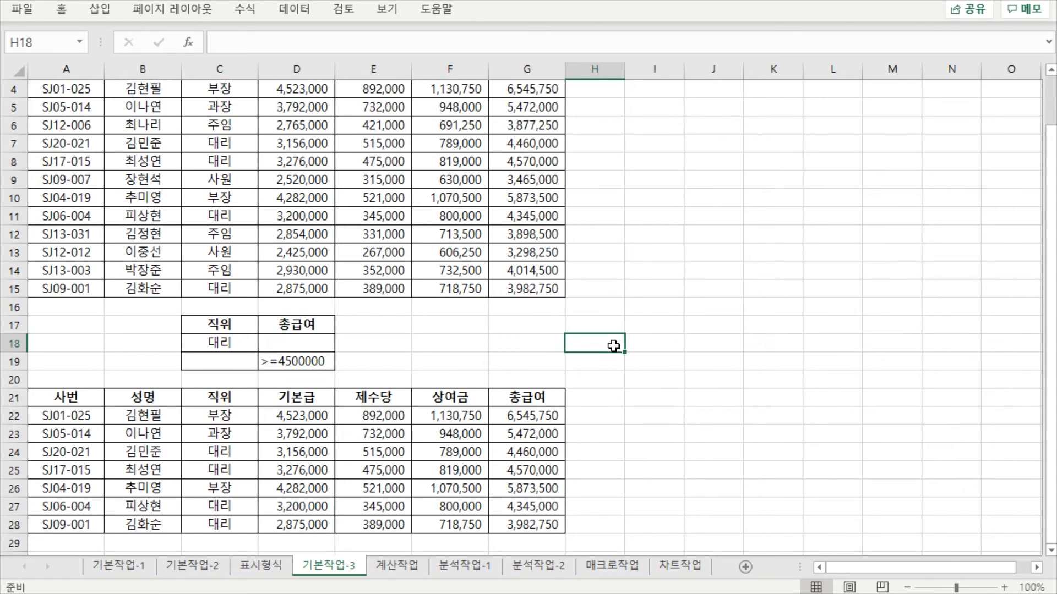
pyautogui.click(230, 454)
pyautogui.click(221, 509)
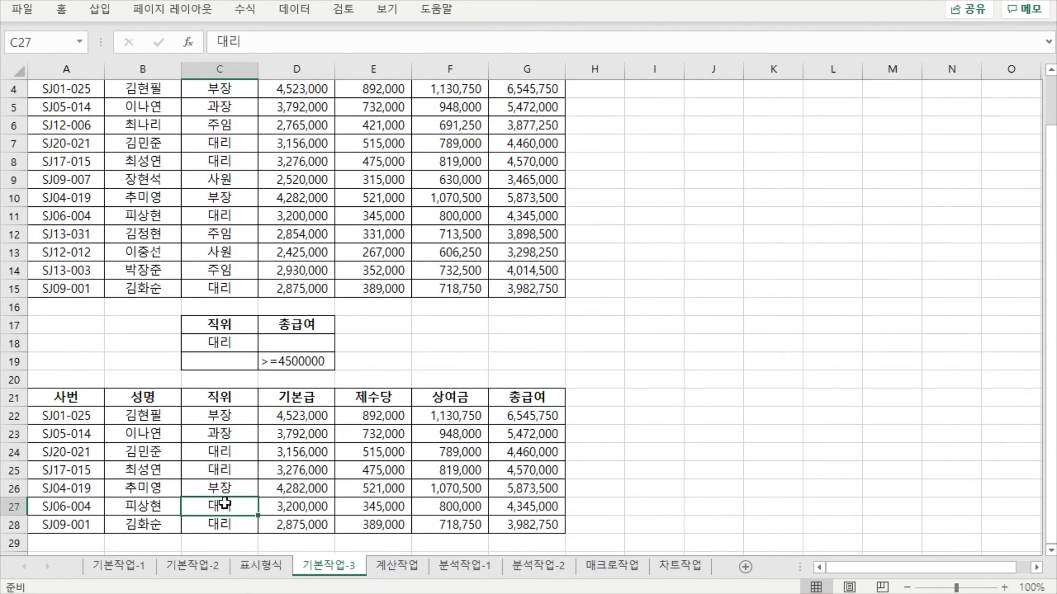
pyautogui.click(224, 458)
pyautogui.click(230, 472)
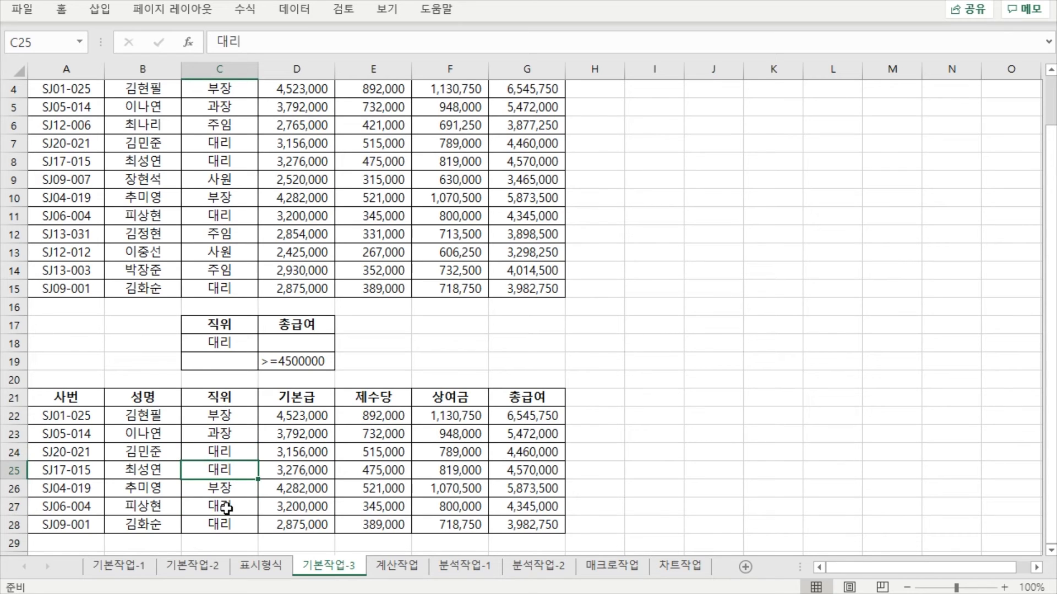
pyautogui.click(223, 509)
pyautogui.click(228, 471)
pyautogui.click(235, 452)
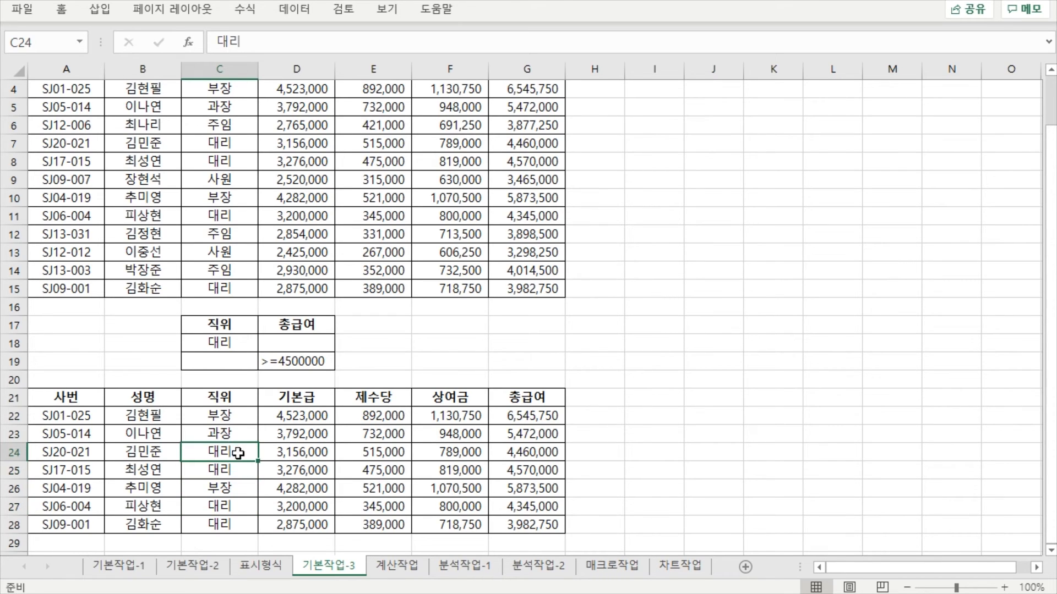
pyautogui.click(233, 433)
pyautogui.click(231, 416)
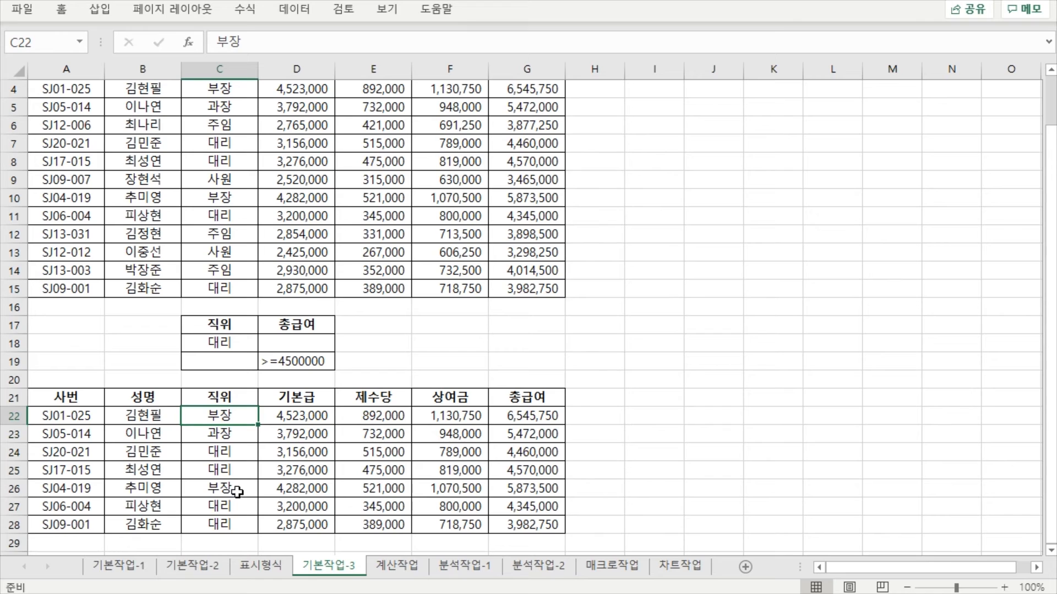
# Check the 총급여 values in the extracted rows against the >=4500000 condition.
pyautogui.click(533, 420)
pyautogui.click(533, 435)
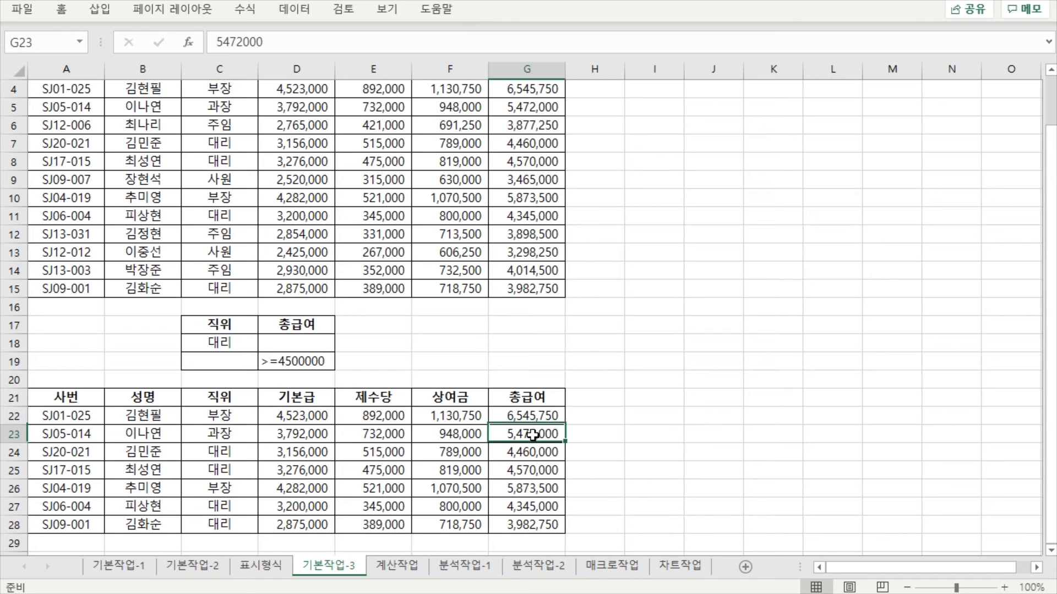
pyautogui.click(530, 456)
pyautogui.click(527, 489)
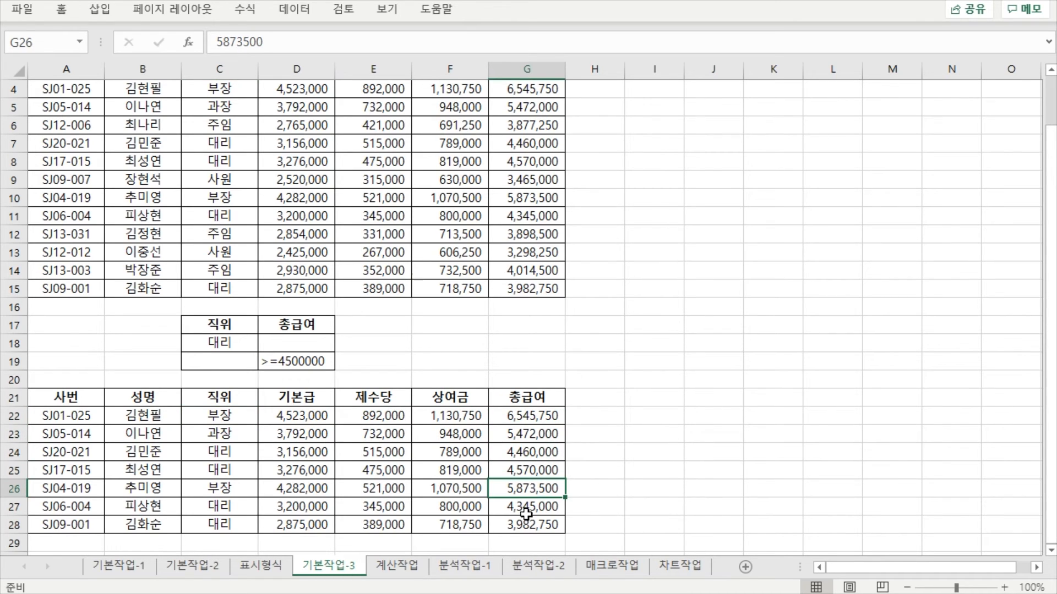
pyautogui.click(528, 507)
pyautogui.click(527, 524)
pyautogui.click(592, 447)
pyautogui.click(659, 447)
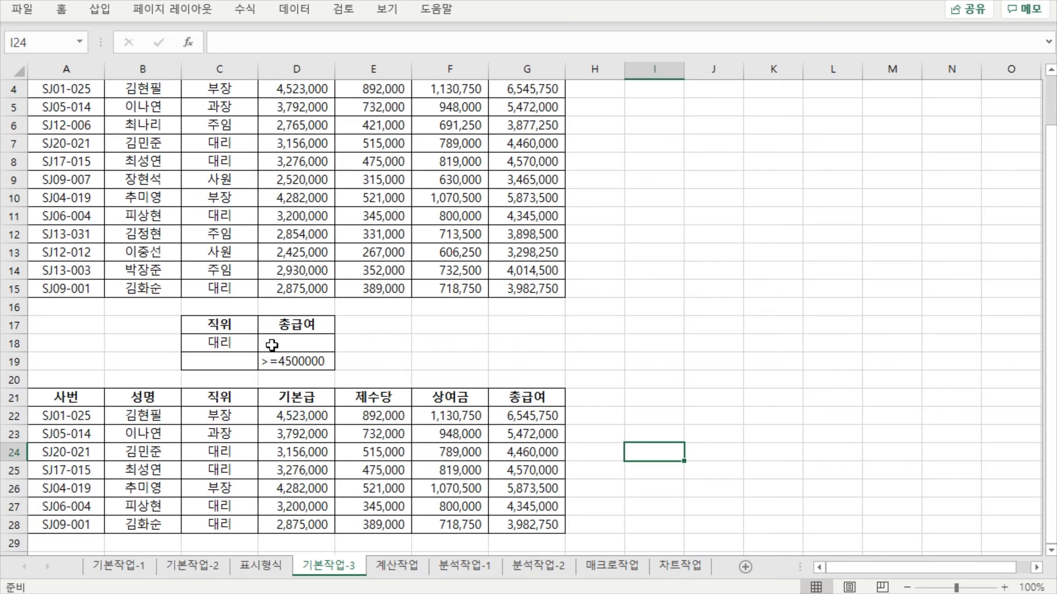
# Review the criteria range C17:D19, comparing its headings with the extracted table and the blank cell beside 대리.
pyautogui.moveTo(241, 332); pyautogui.dragTo(277, 359)
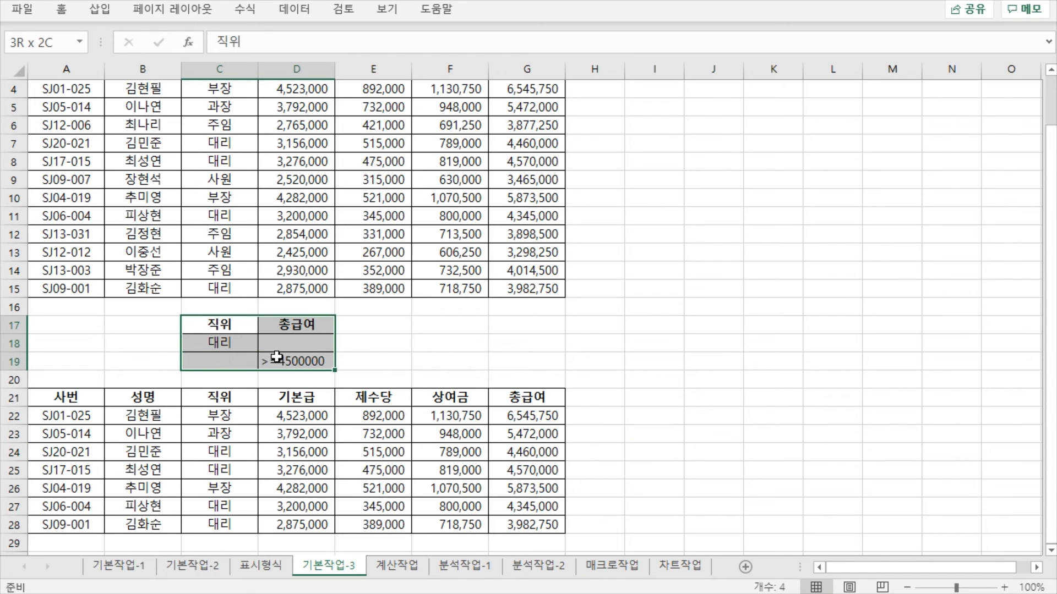
pyautogui.click(377, 342)
pyautogui.press('Up')
pyautogui.click(253, 398)
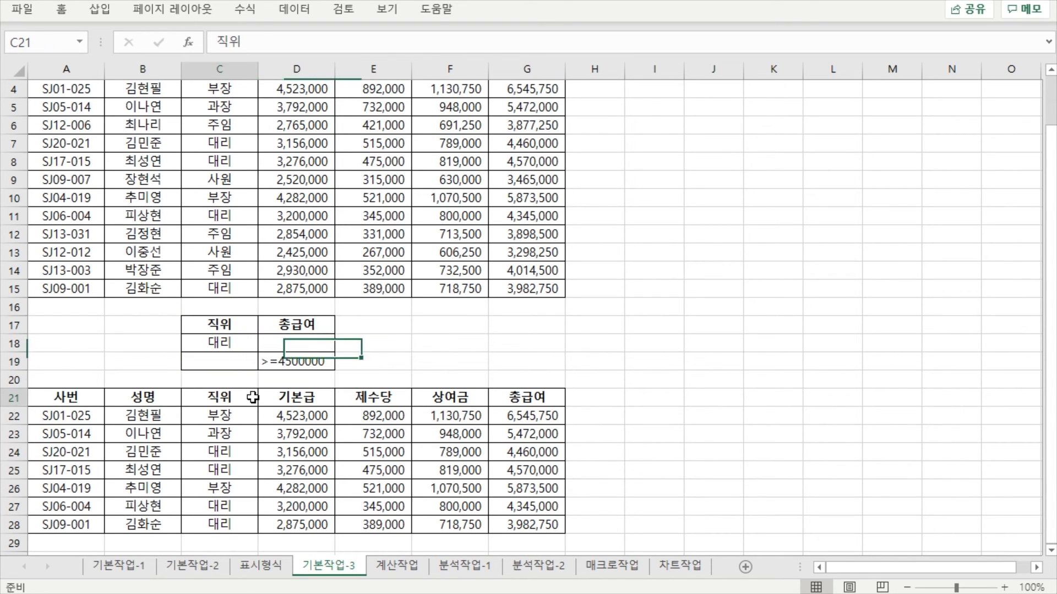
pyautogui.click(302, 397)
pyautogui.click(391, 345)
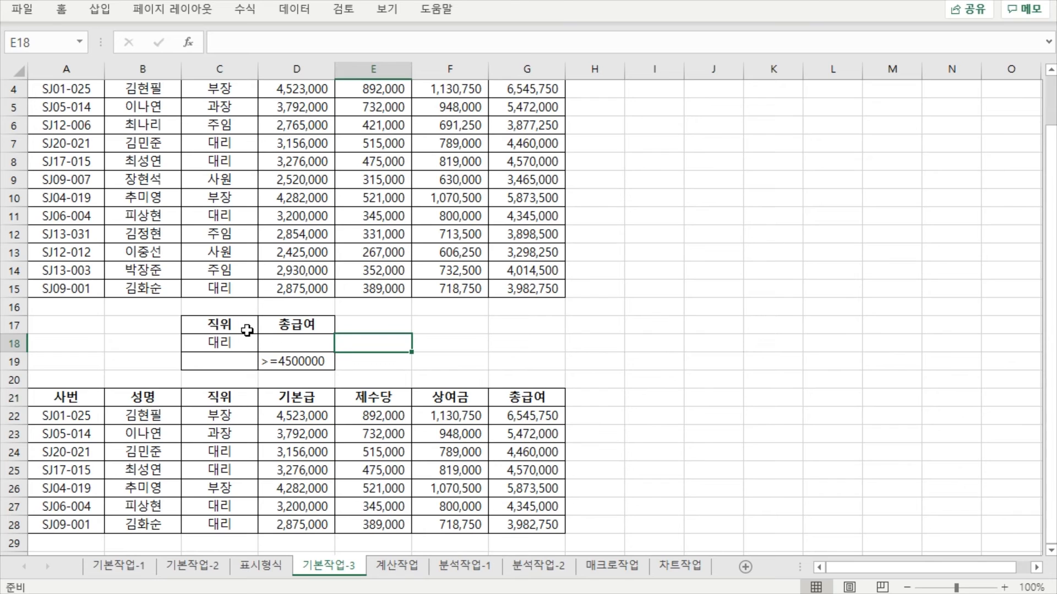
pyautogui.click(276, 345)
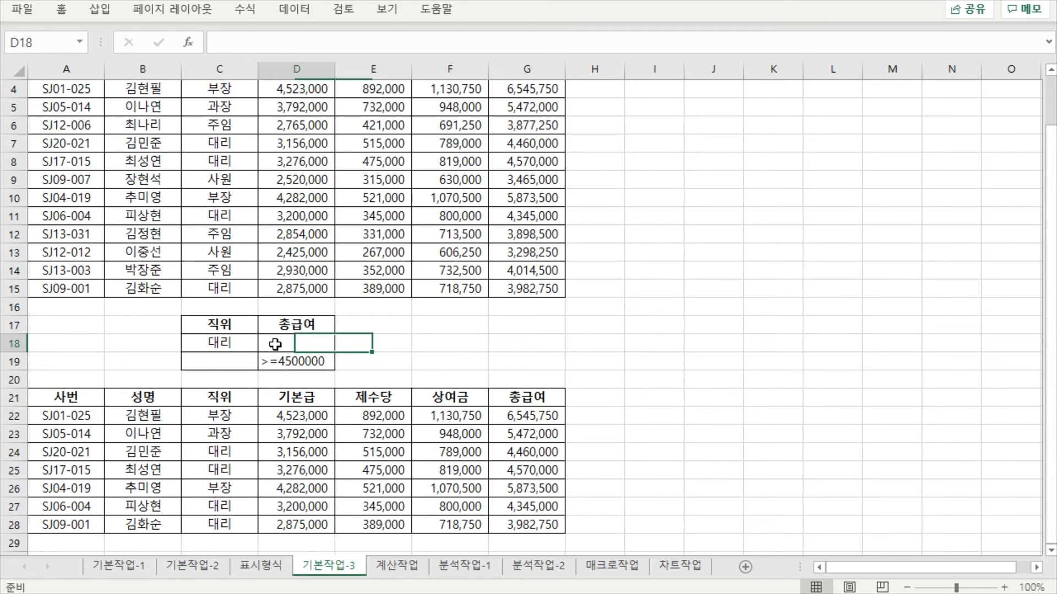
pyautogui.click(232, 345)
pyautogui.click(285, 342)
pyautogui.click(231, 346)
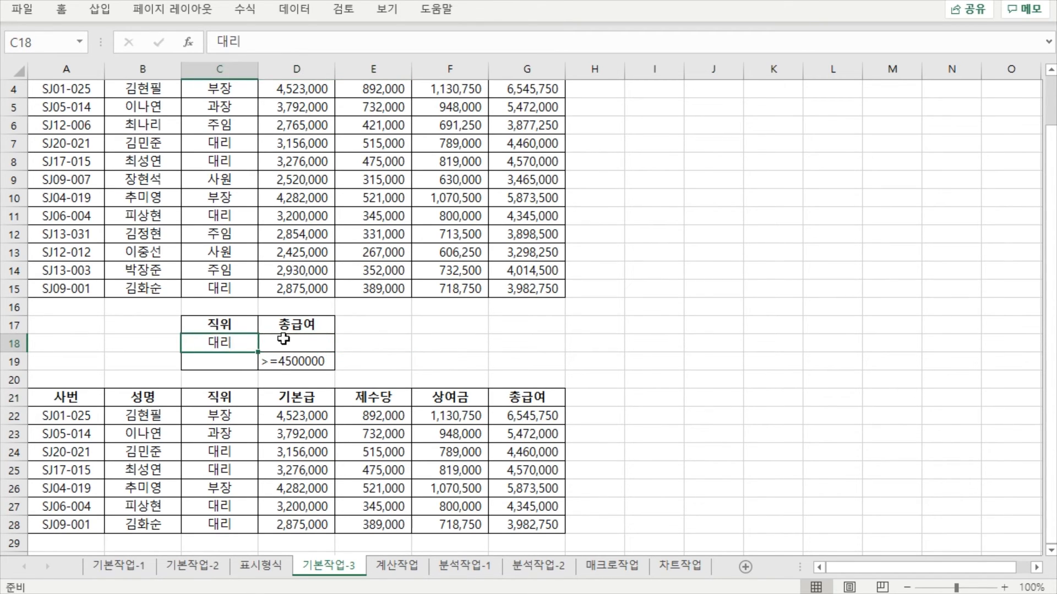
pyautogui.click(289, 341)
pyautogui.click(238, 346)
# Enter >4500000 in D18 as the 총급여 condition on the same row as 대리.
pyautogui.click(288, 341)
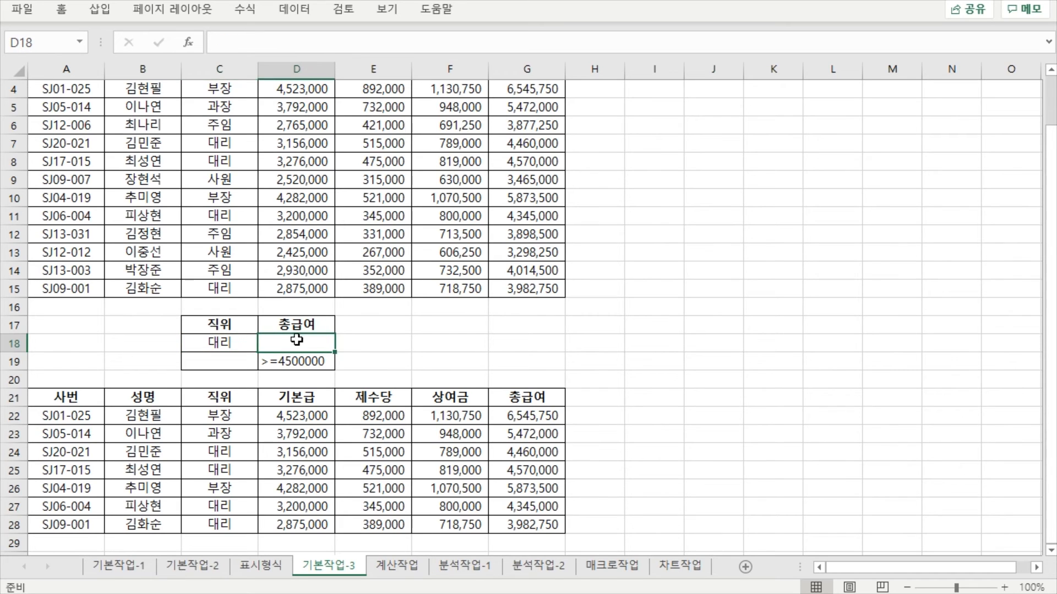
pyautogui.write('>4500000')
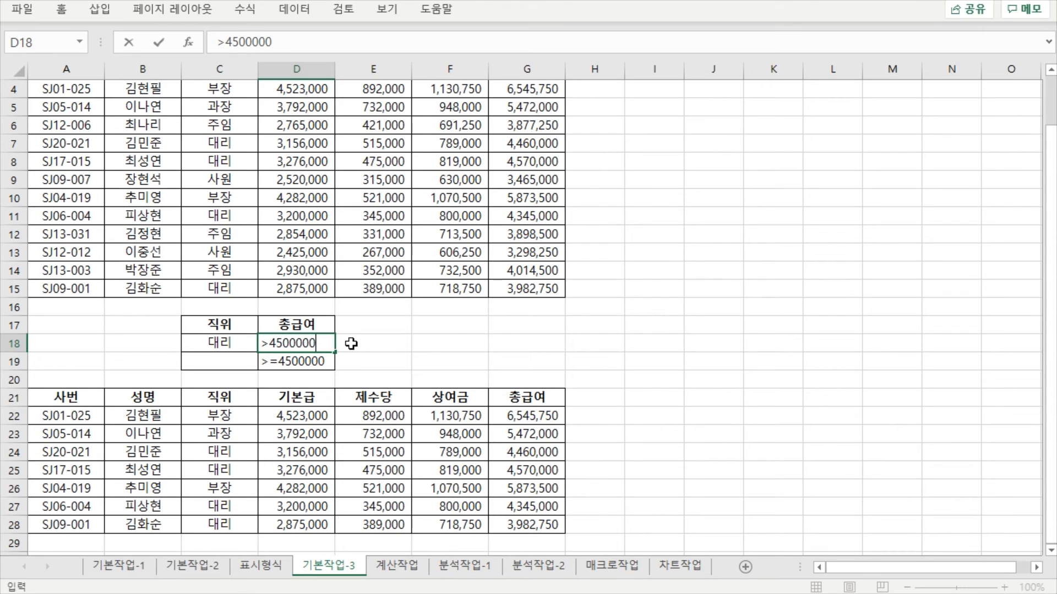
pyautogui.press('Return')
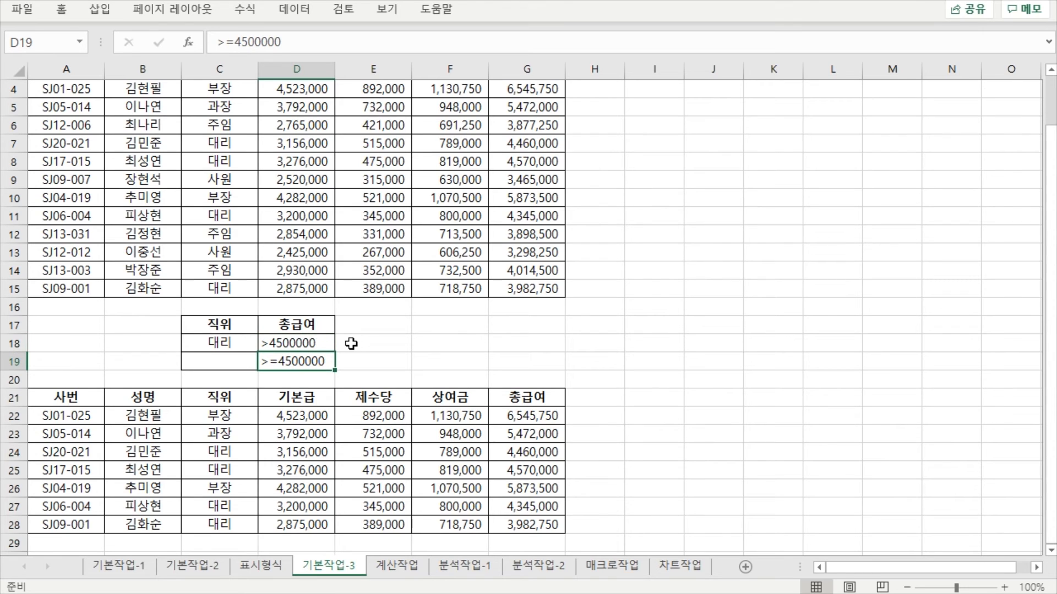
# Enter 부장 in C19 as the 직위 condition on the same row as >=4500000.
pyautogui.click(362, 365)
pyautogui.click(308, 368)
pyautogui.click(223, 363)
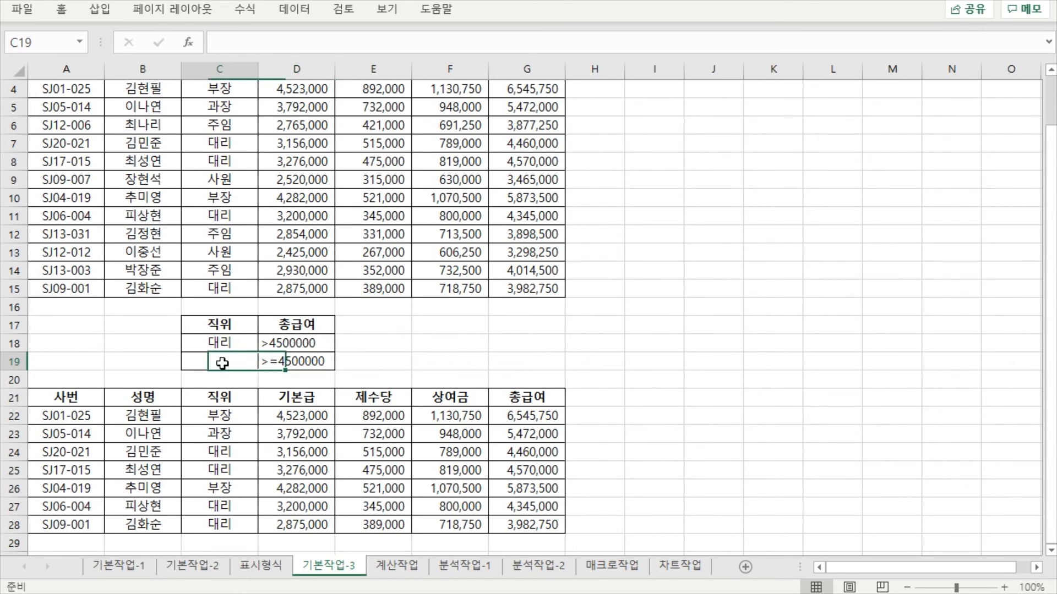
pyautogui.write('부장')
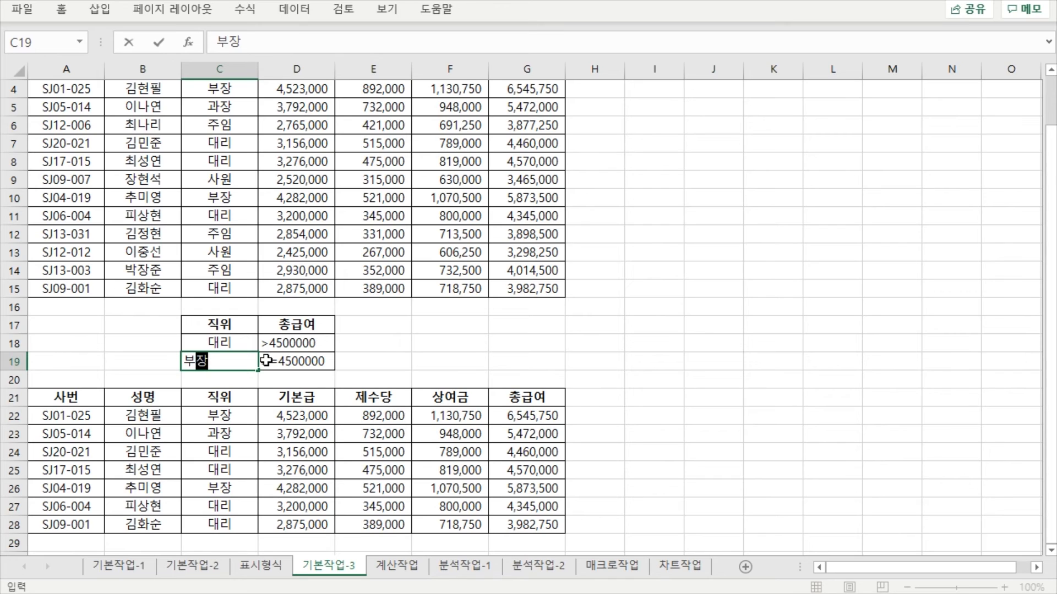
pyautogui.press('Return')
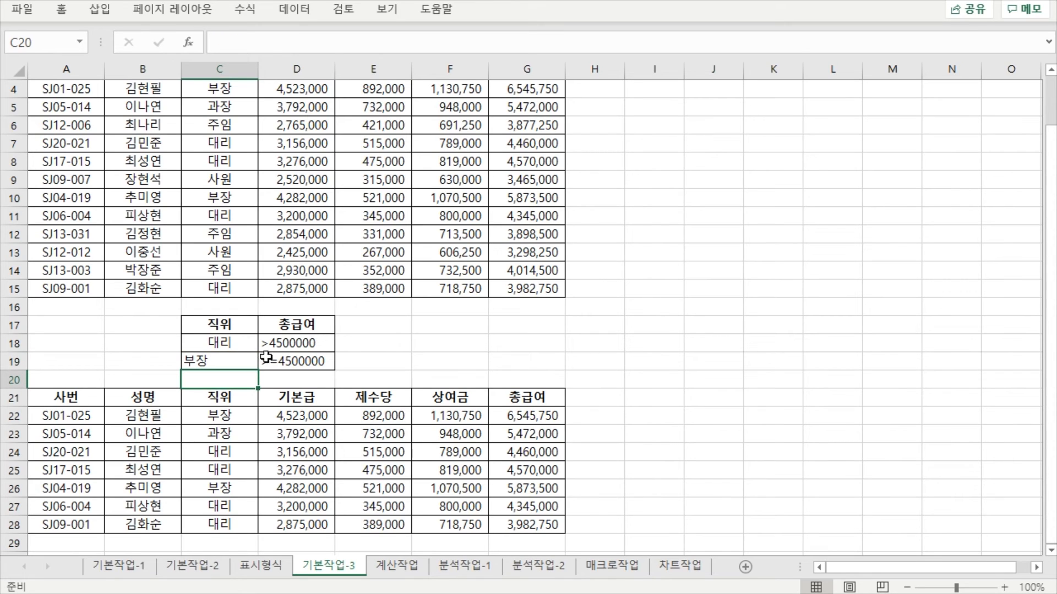
# Set D19, the 총급여 cell beside 부장, to 5500000.
pyautogui.click(266, 358)
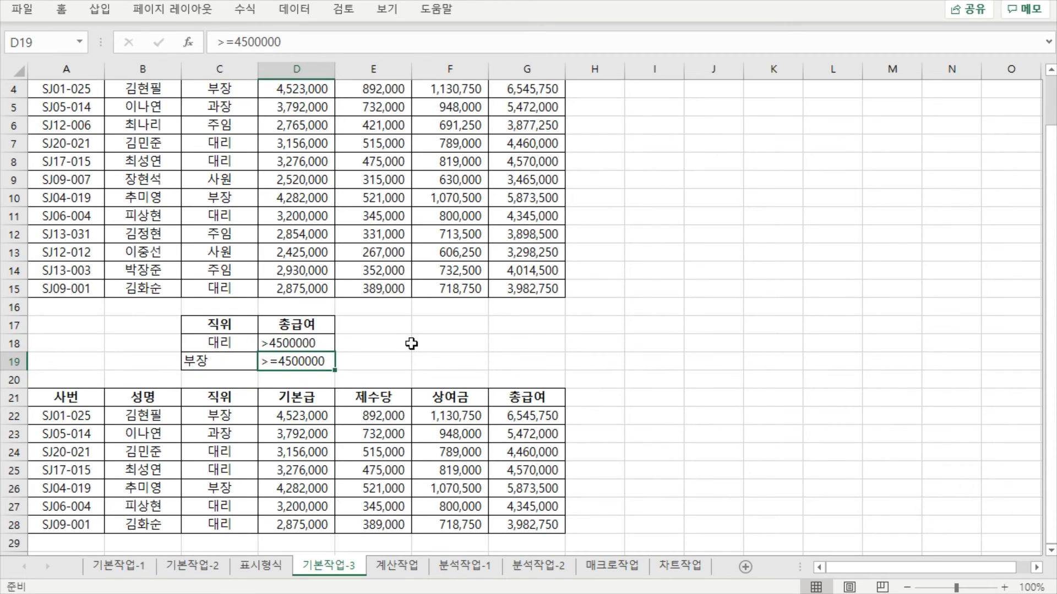
pyautogui.write('55')
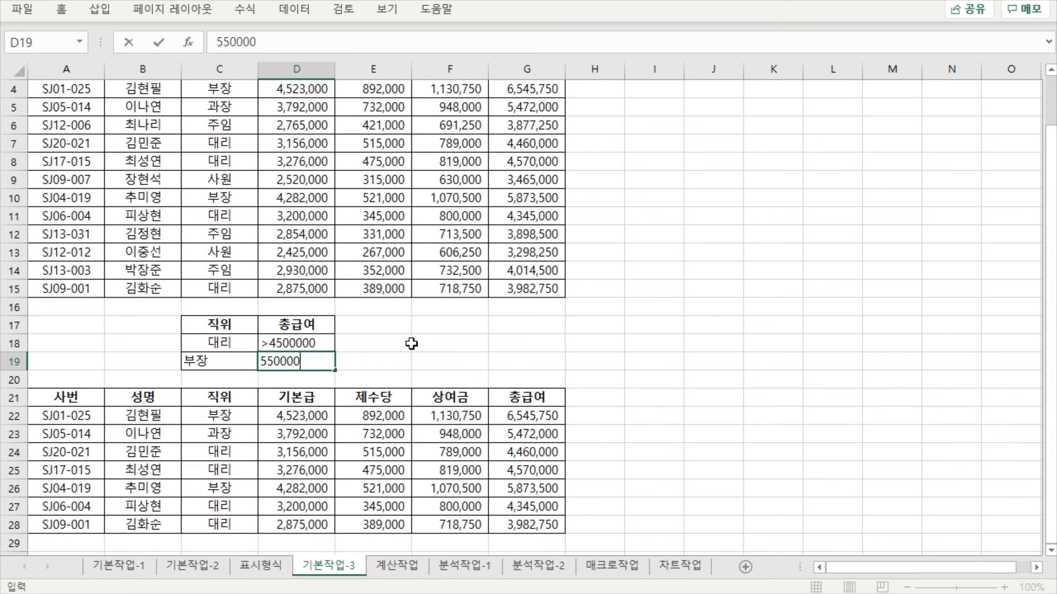
pyautogui.write('00000')
pyautogui.press('Return')
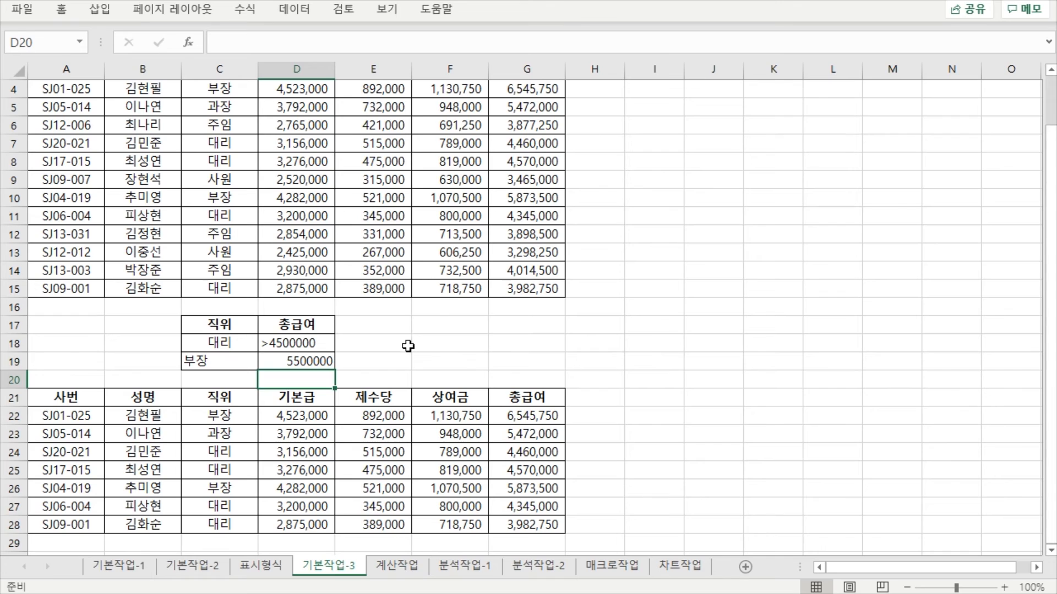
pyautogui.click(407, 345)
pyautogui.click(445, 353)
# Add the >= operator to the 부장 condition in D19 so it reads >=5500000.
pyautogui.click(226, 367)
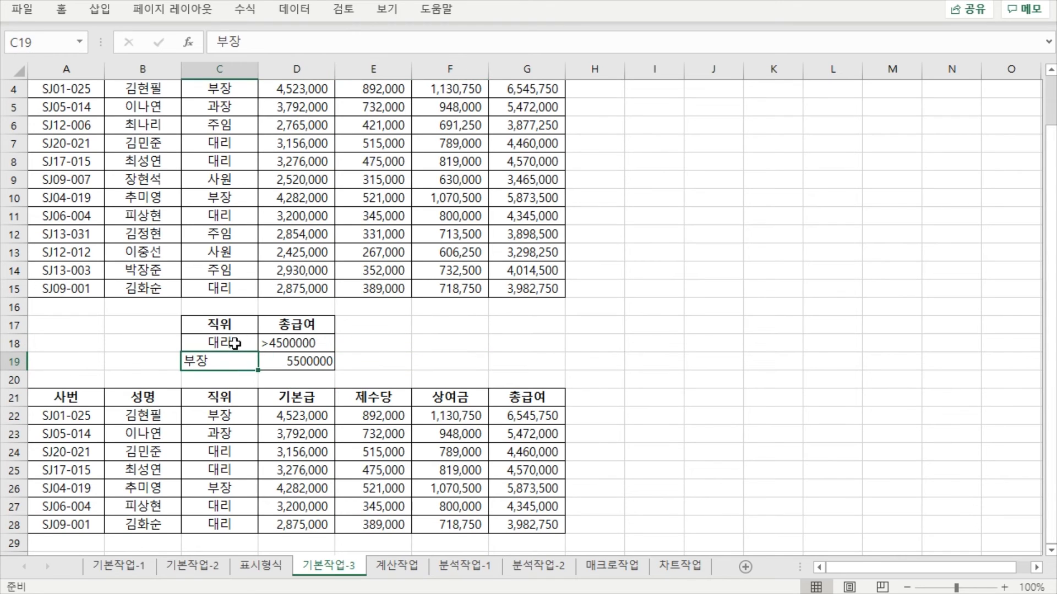
pyautogui.click(235, 343)
pyautogui.click(300, 344)
pyautogui.doubleClick(297, 361)
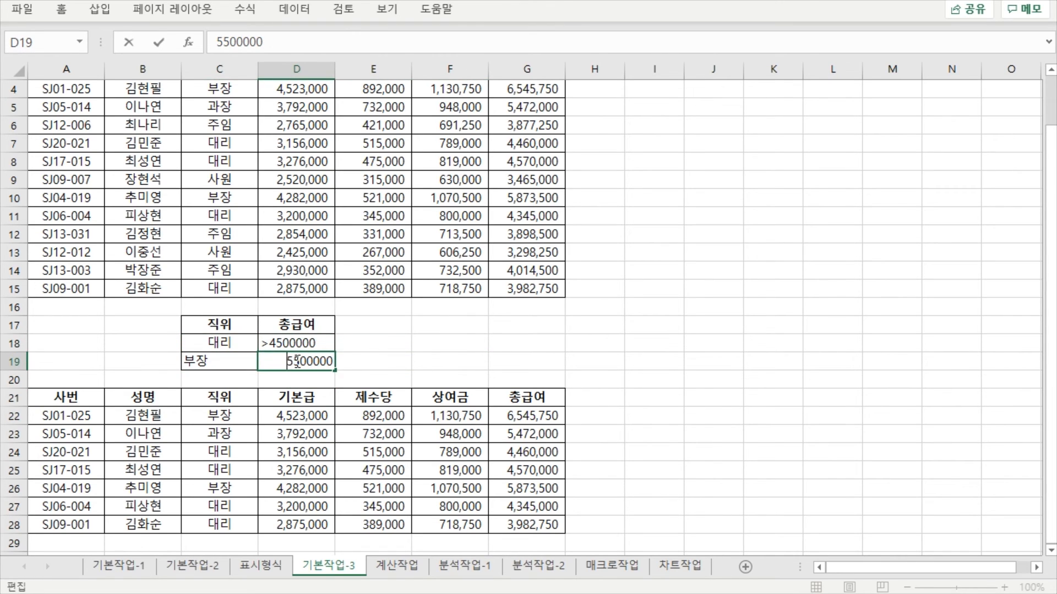
pyautogui.write('>=')
pyautogui.press('Return')
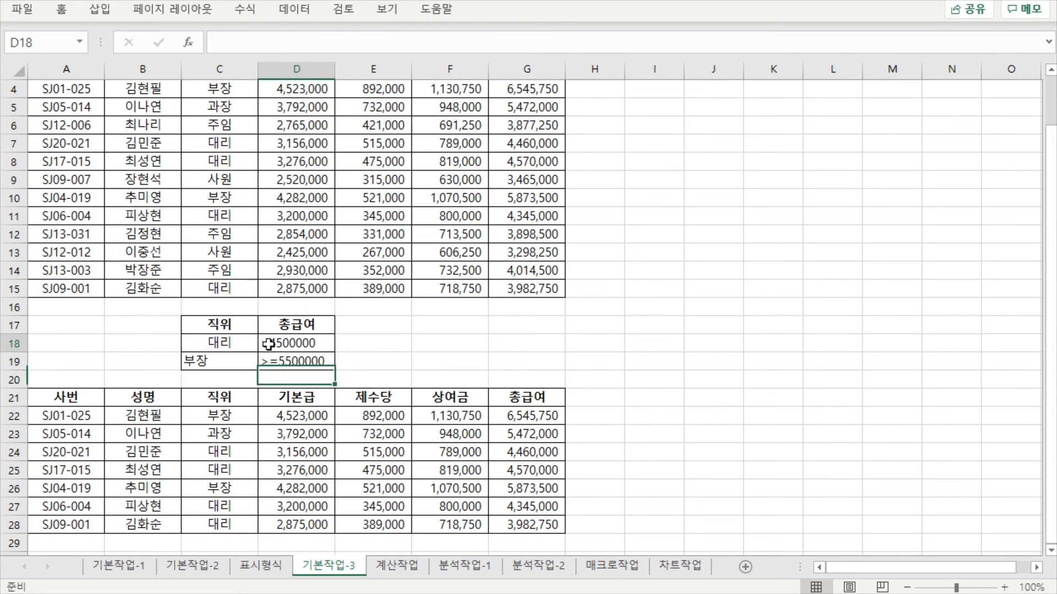
# Change the 총급여 condition for 대리 in D18 to >=4500000.
pyautogui.doubleClick(269, 342)
pyautogui.write('=')
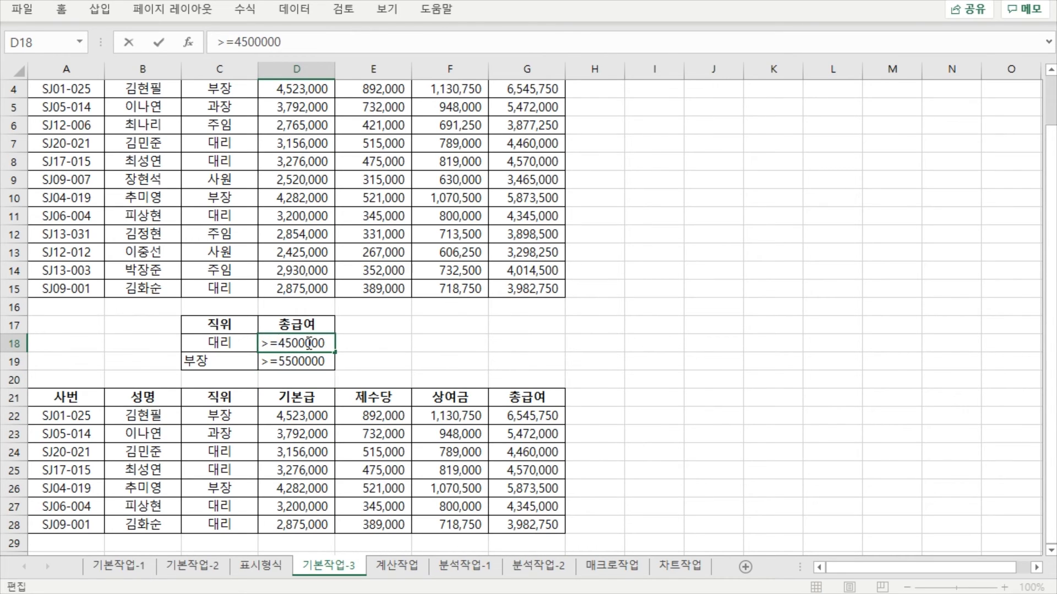
pyautogui.press('Return')
pyautogui.click(369, 343)
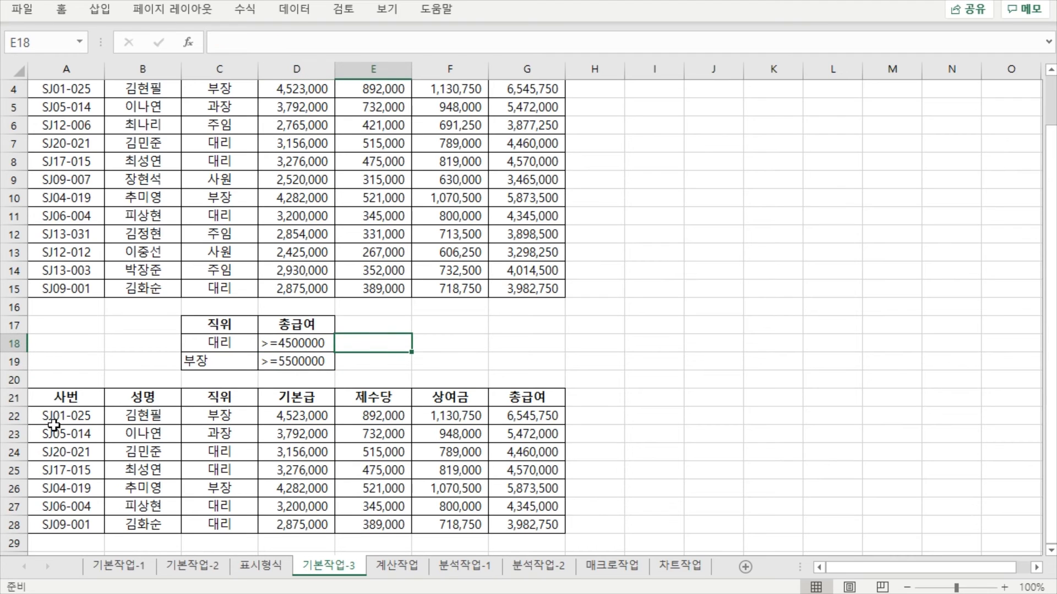
# Delete rows 21 to 28 containing the previously extracted table.
pyautogui.moveTo(14, 397); pyautogui.dragTo(19, 517)
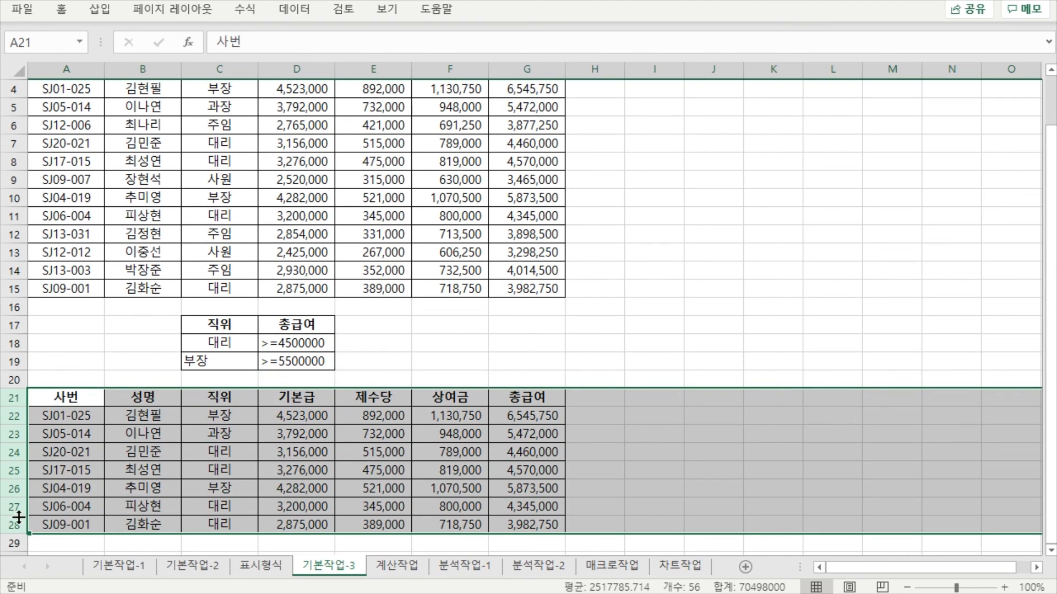
pyautogui.rightClick(21, 398)
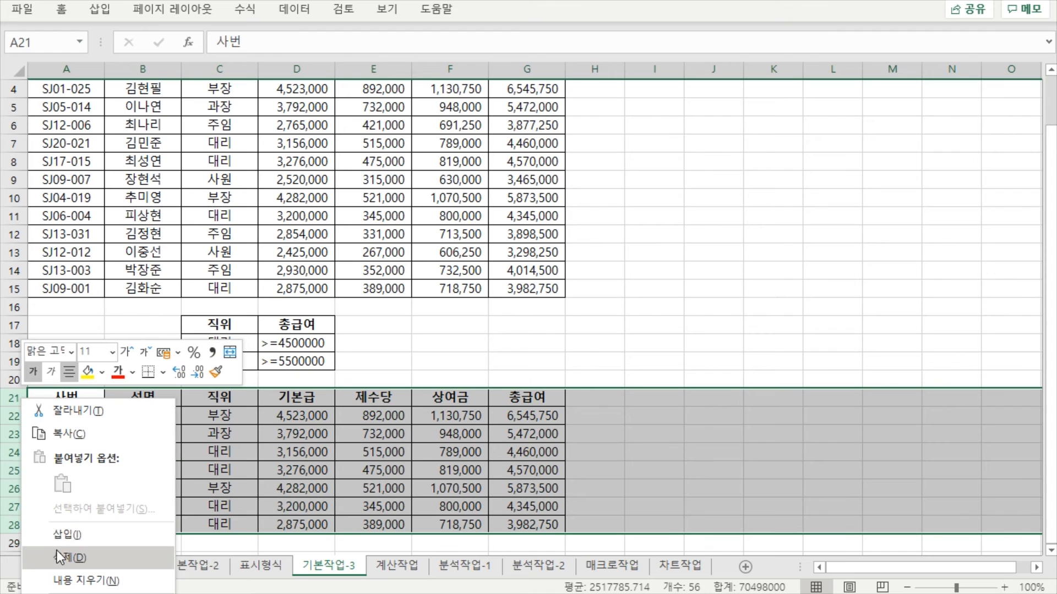
pyautogui.click(58, 553)
pyautogui.click(349, 380)
pyautogui.scroll(1, 349, 270)
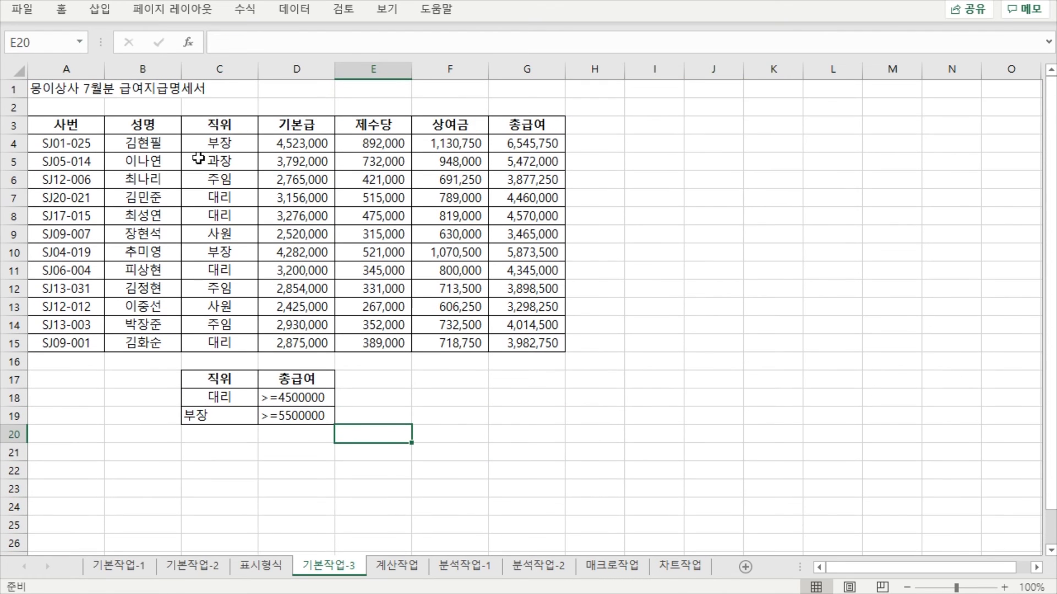
# Start an Advanced Filter on A3:G15 and choose to copy the results to another location.
pyautogui.moveTo(82, 134); pyautogui.dragTo(531, 342)
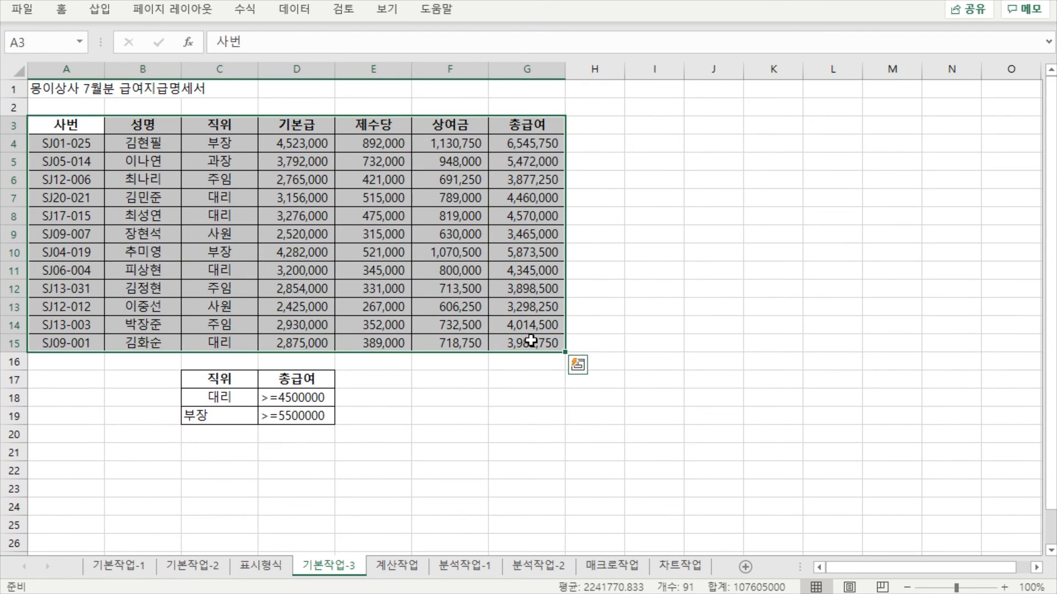
pyautogui.click(308, 18)
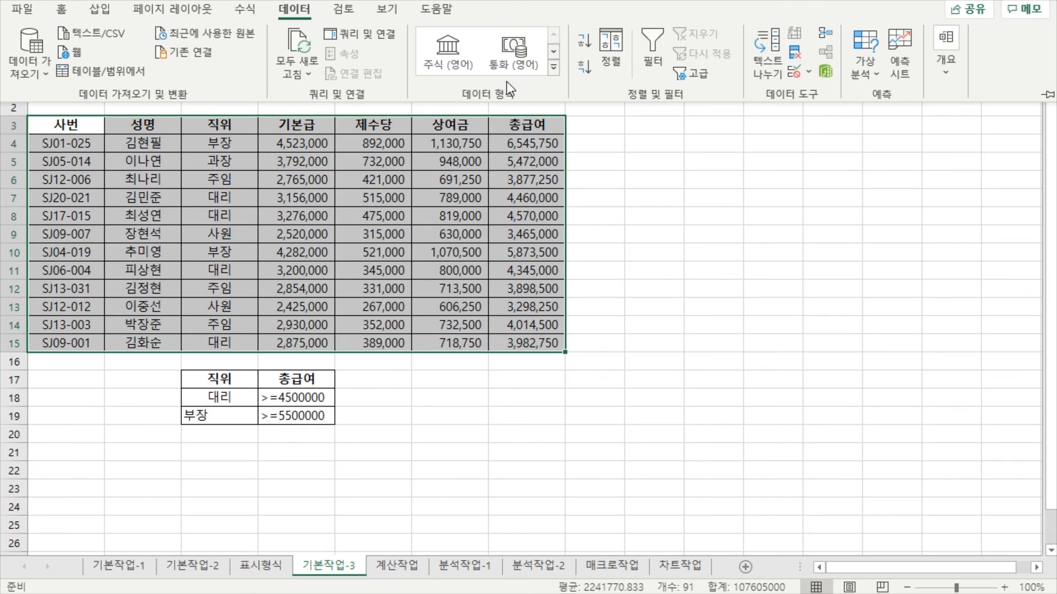
pyautogui.click(692, 70)
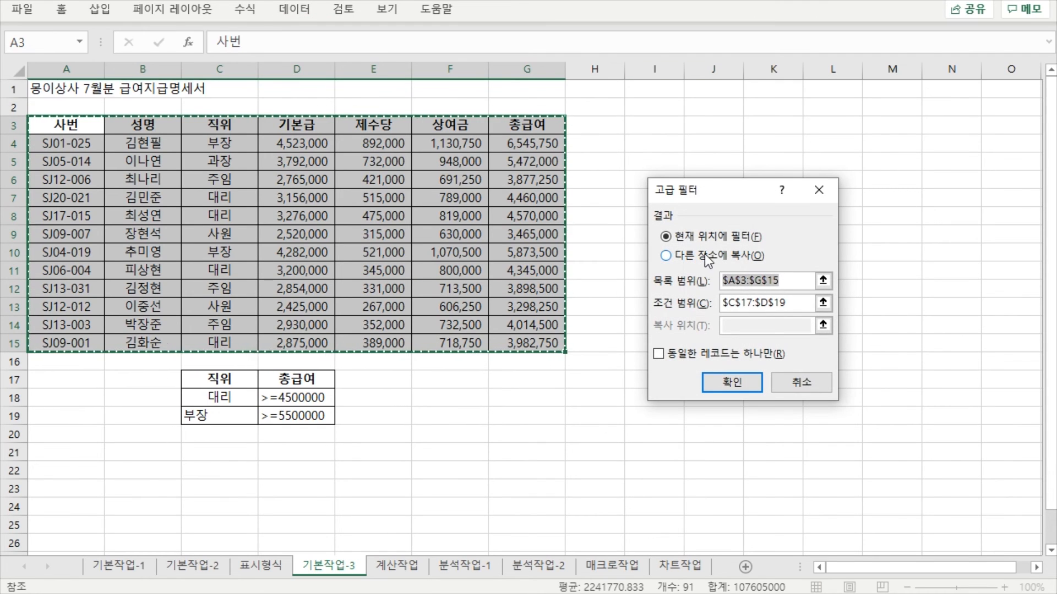
pyautogui.click(704, 254)
pyautogui.click(787, 281)
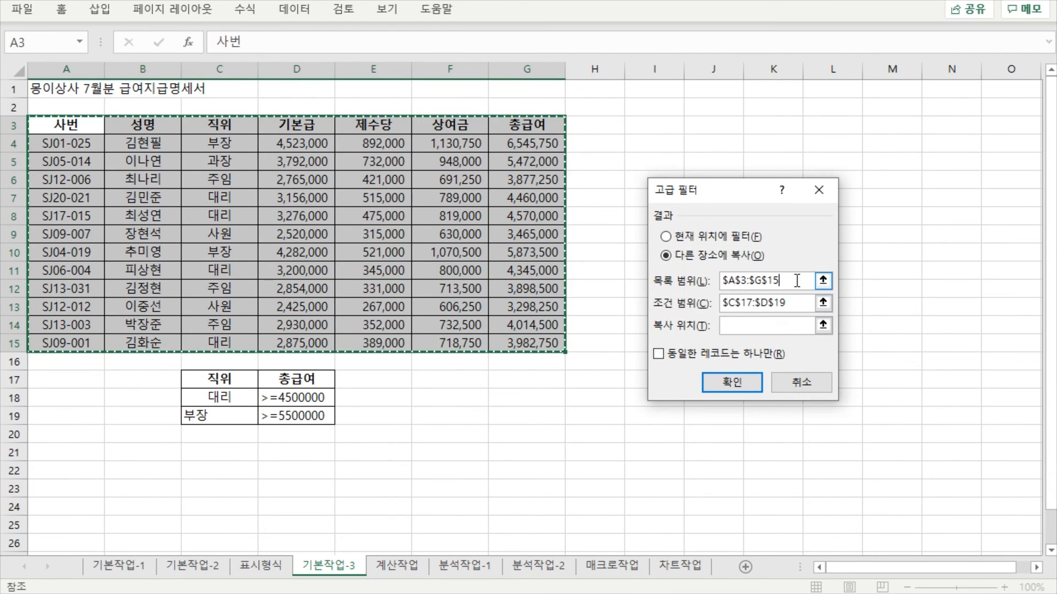
pyautogui.moveTo(796, 281); pyautogui.dragTo(722, 282)
# Set the criteria range to C17:D19 and the copy destination to A21, and run the filter.
pyautogui.click(793, 303)
pyautogui.moveTo(801, 303); pyautogui.dragTo(717, 303)
pyautogui.moveTo(223, 378); pyautogui.dragTo(330, 419)
pyautogui.click(752, 328)
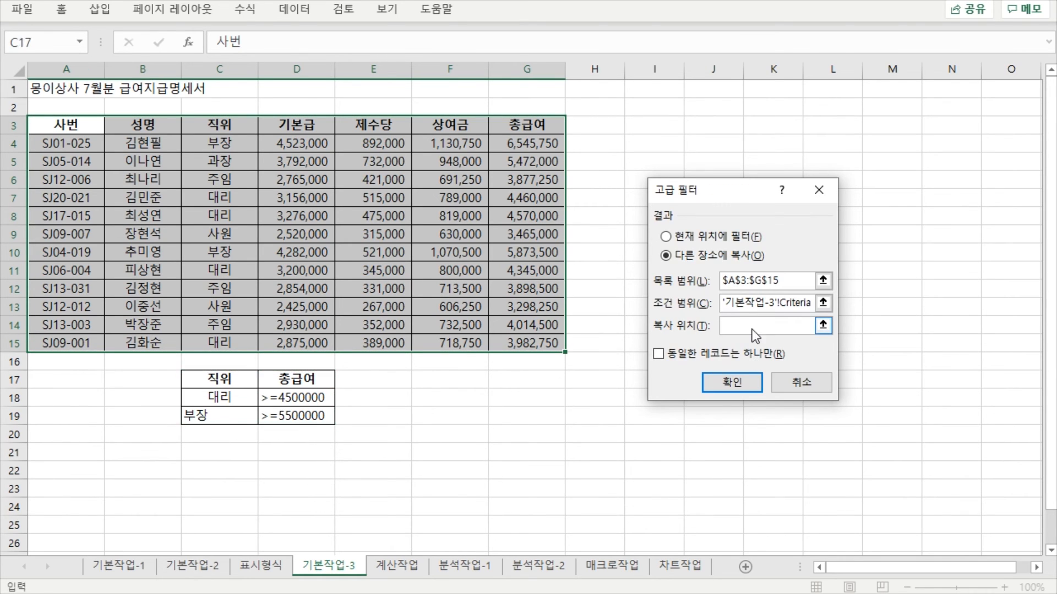
pyautogui.click(77, 453)
pyautogui.click(750, 387)
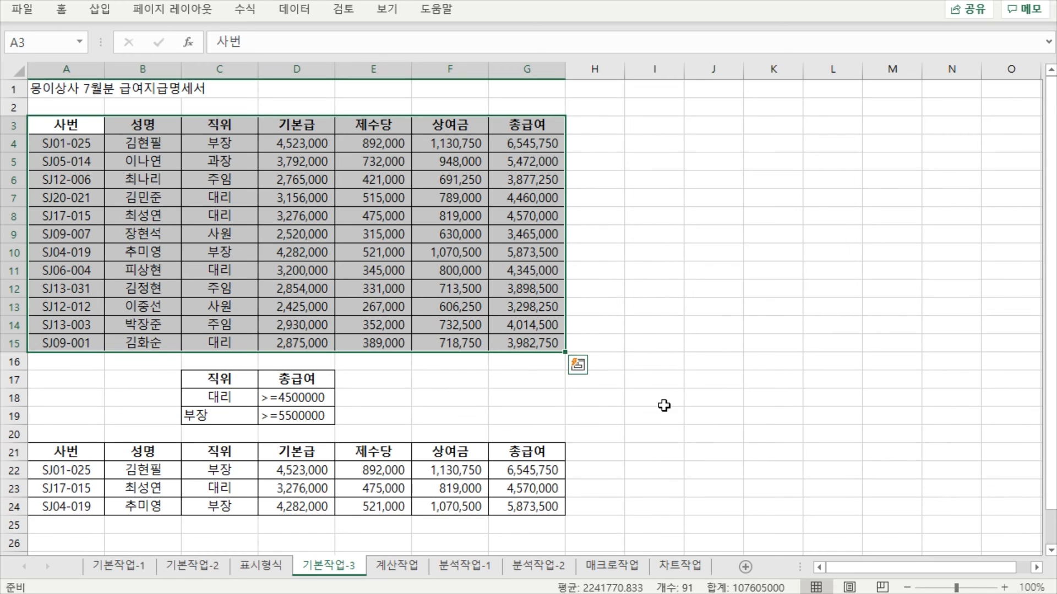
# Compare the extracted rows below row 21 with the 대리 and 부장 conditions in C17:D19.
pyautogui.click(663, 402)
pyautogui.click(570, 380)
pyautogui.click(632, 417)
pyautogui.click(536, 379)
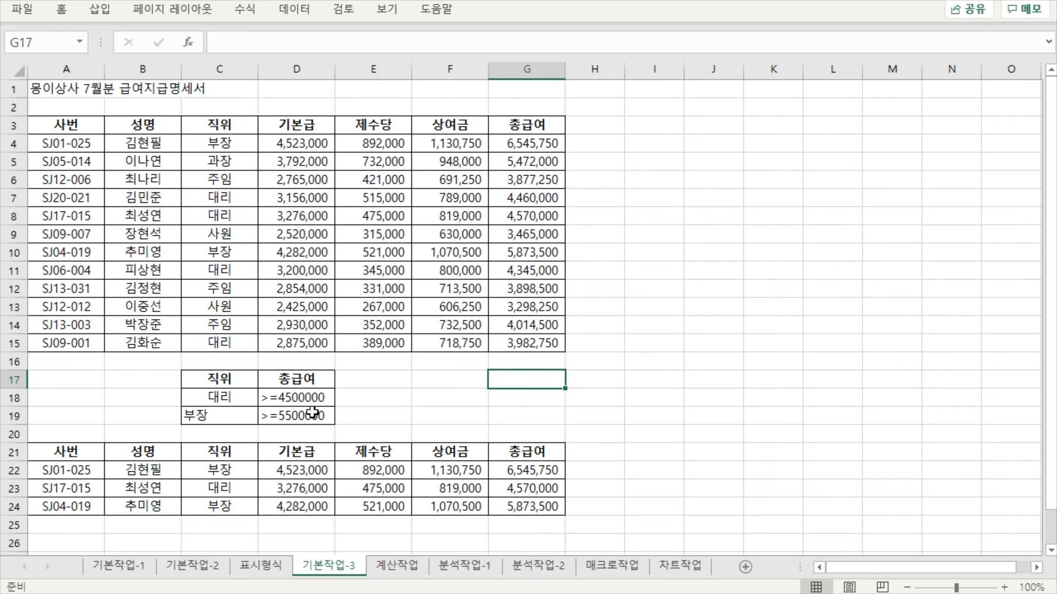
pyautogui.click(419, 414)
pyautogui.press('Up')
pyautogui.press('Up')
pyautogui.click(223, 417)
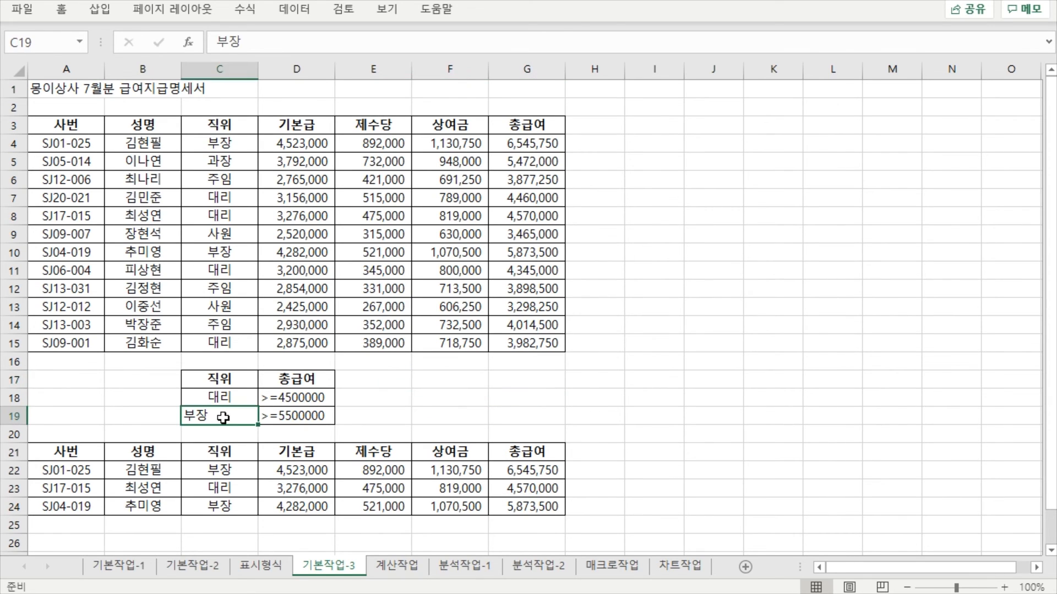
pyautogui.click(317, 417)
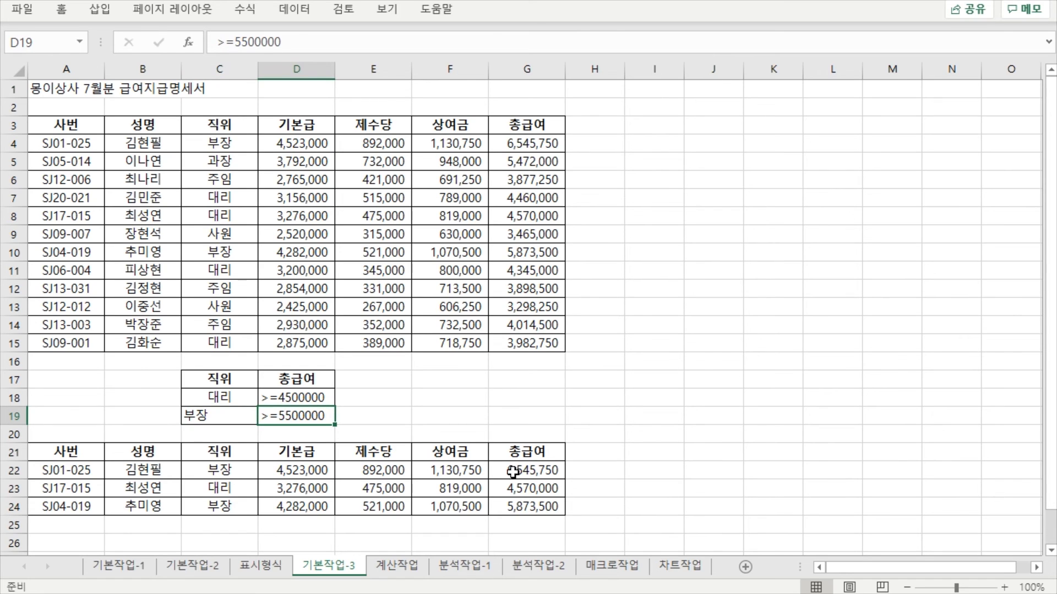
pyautogui.click(594, 394)
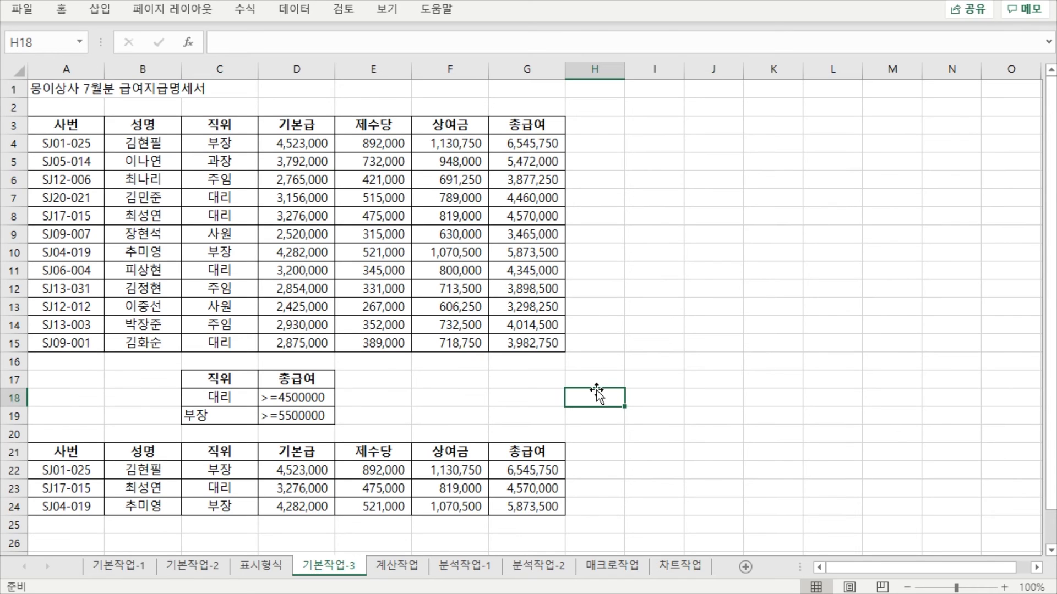
pyautogui.click(514, 400)
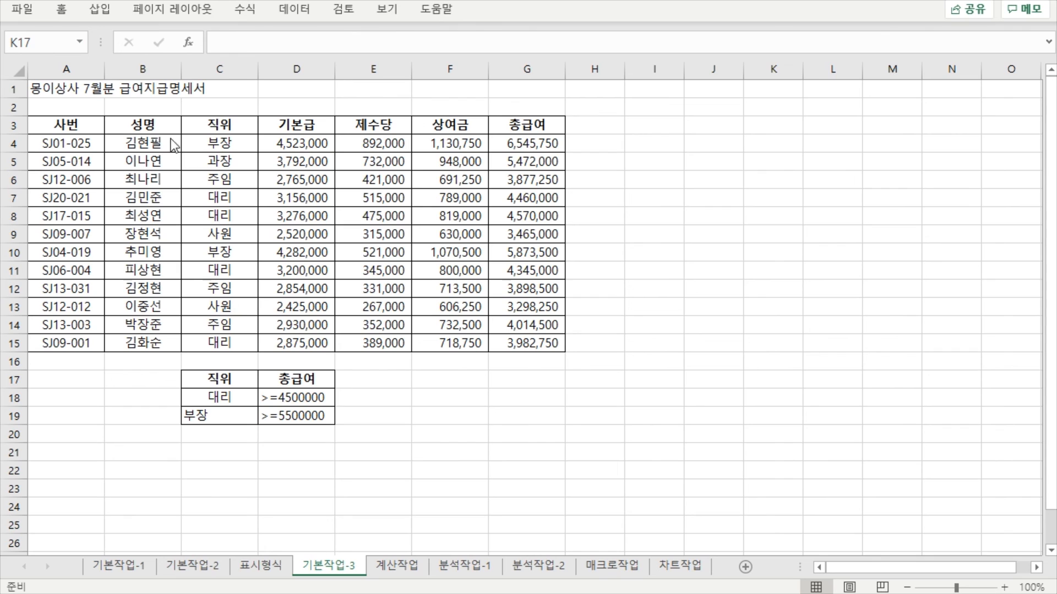
pyautogui.click(145, 124)
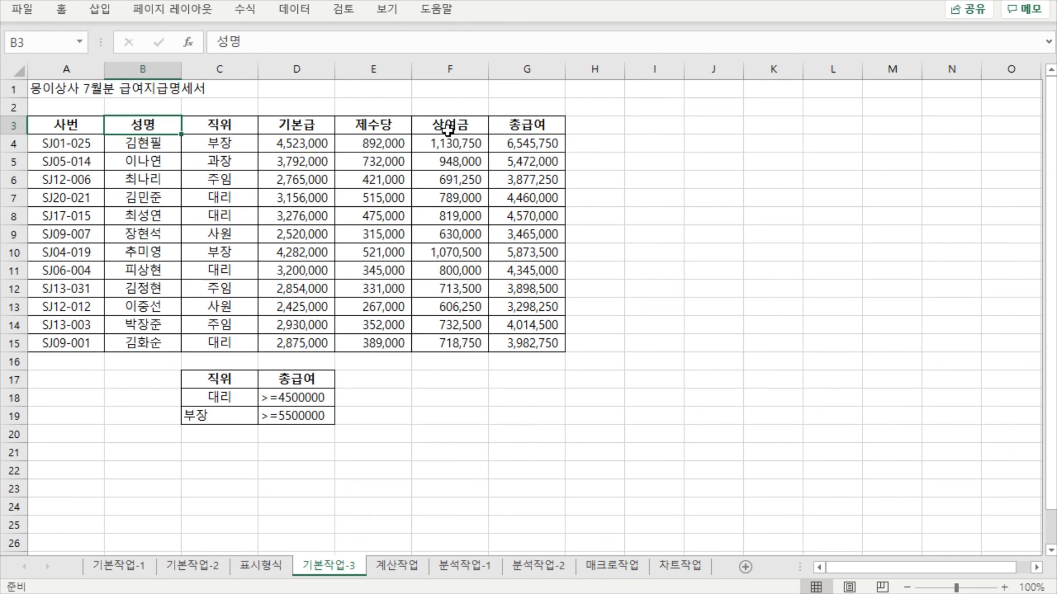
pyautogui.moveTo(448, 130); pyautogui.dragTo(511, 126)
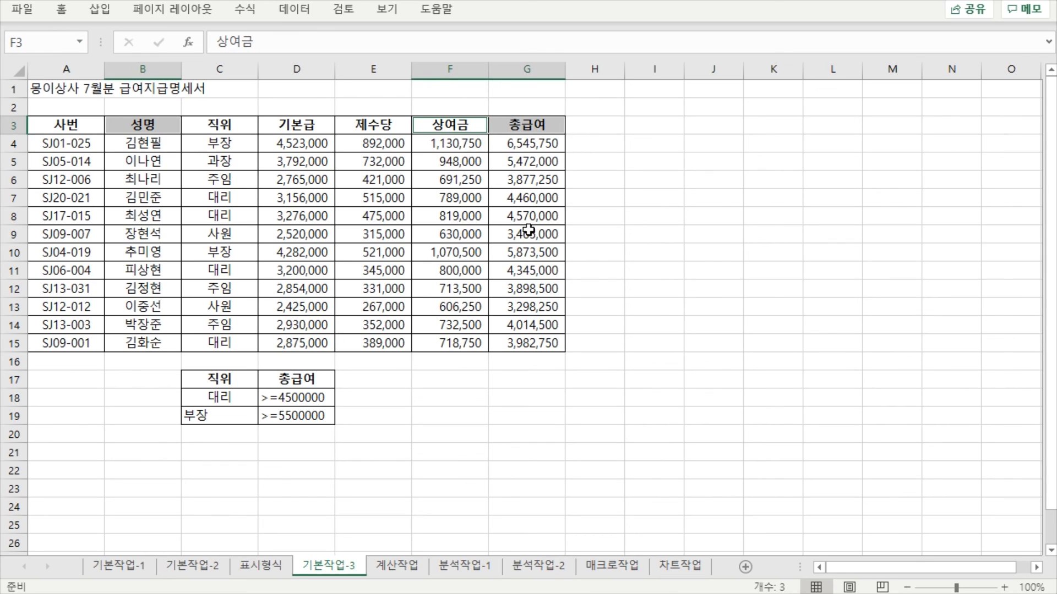
pyautogui.click(327, 161)
# Copy the 성명, 직위, 상여금 and 총급여 headings from row 3 to the cells starting at A21.
pyautogui.moveTo(142, 125); pyautogui.dragTo(217, 125)
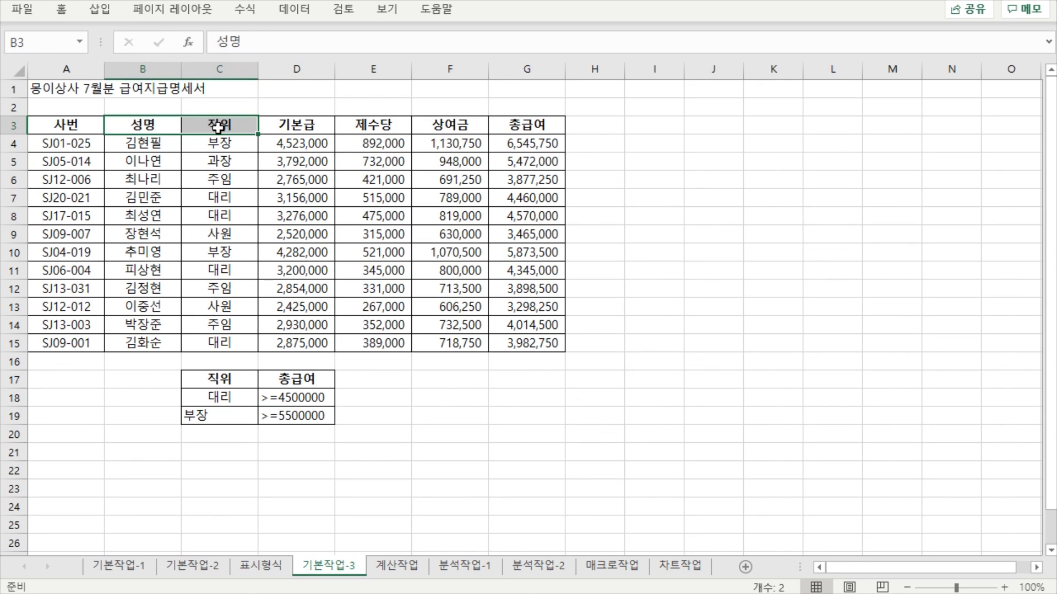
pyautogui.moveTo(441, 130); pyautogui.dragTo(491, 125)
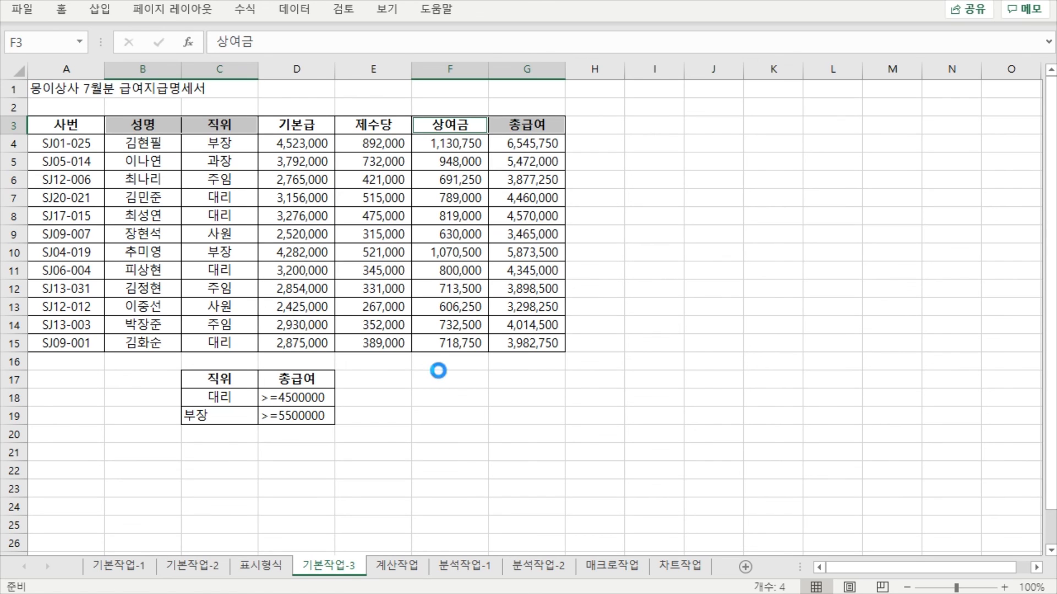
pyautogui.hotkey('ctrl', 'c')
pyautogui.click(72, 460)
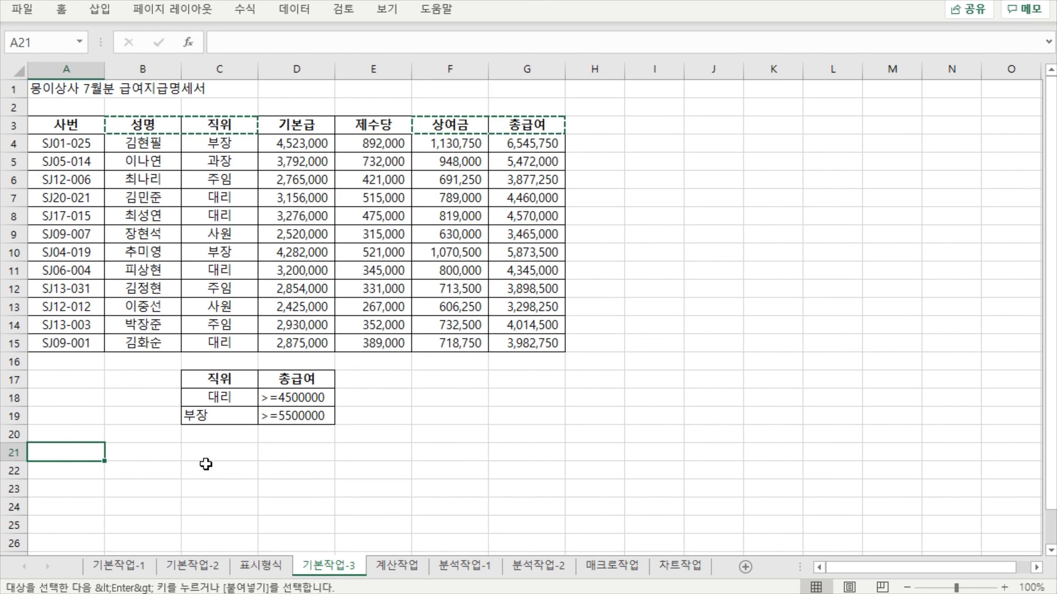
pyautogui.hotkey('ctrl', 'v')
pyautogui.click(435, 452)
pyautogui.click(476, 435)
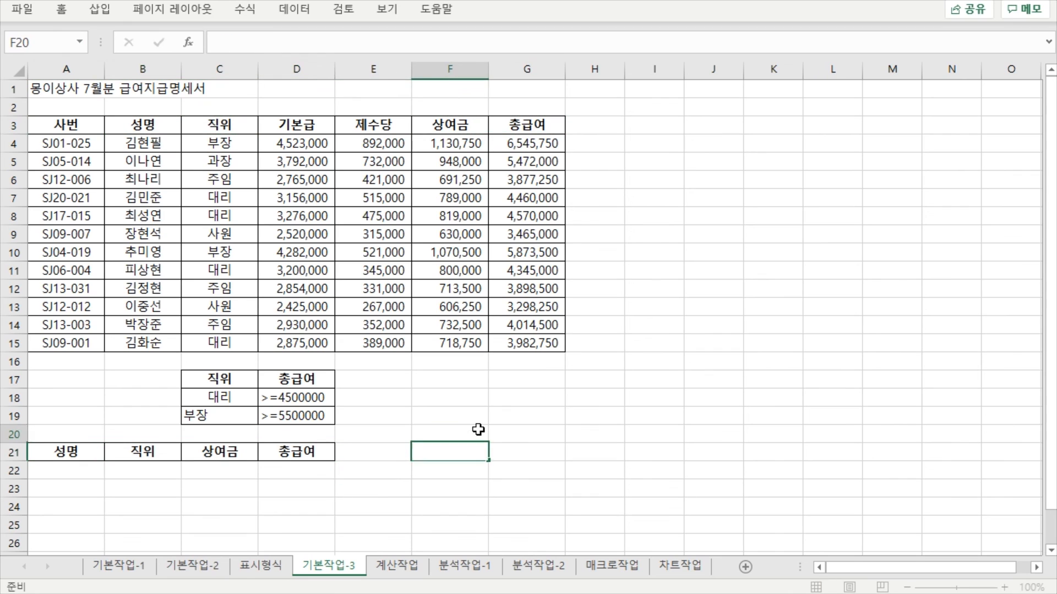
pyautogui.click(504, 473)
pyautogui.click(510, 422)
pyautogui.click(469, 438)
pyautogui.click(474, 457)
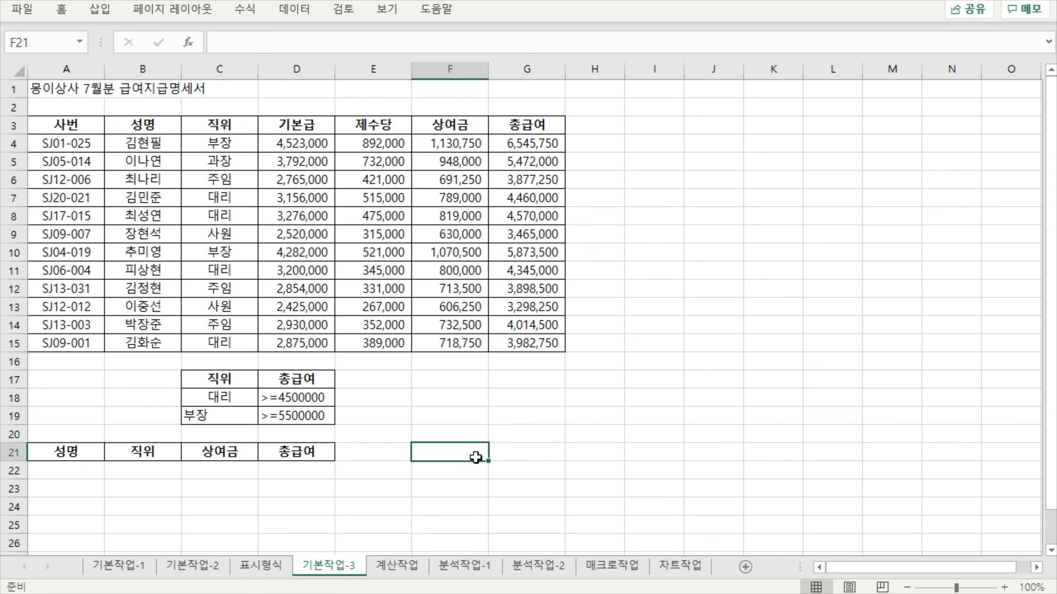
pyautogui.click(484, 416)
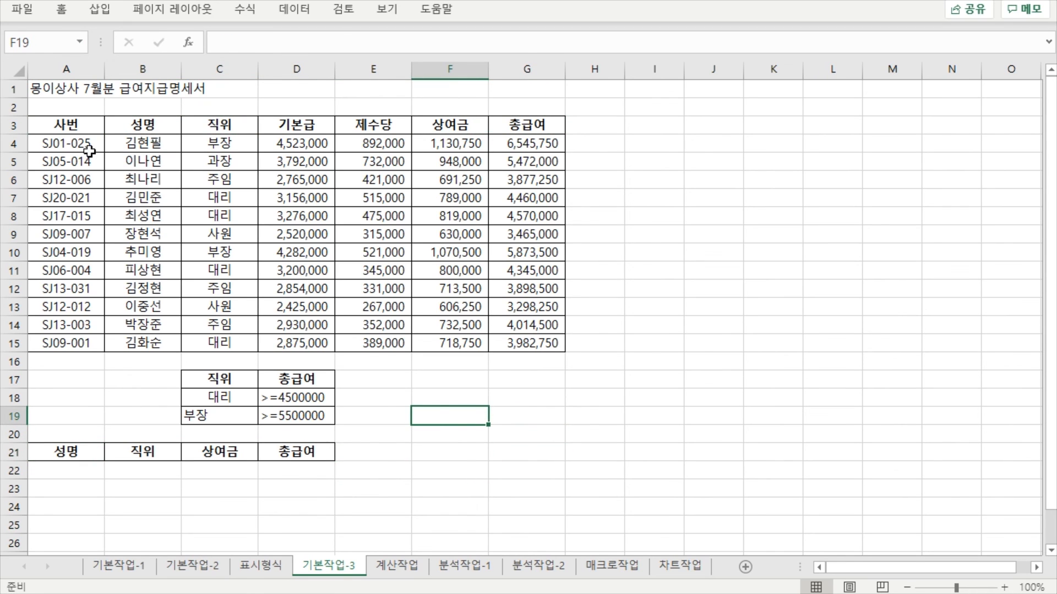
# Start an Advanced Filter on the payroll table A3:G15 with the results copied to another location.
pyautogui.click(70, 128)
pyautogui.moveTo(70, 128); pyautogui.dragTo(524, 342)
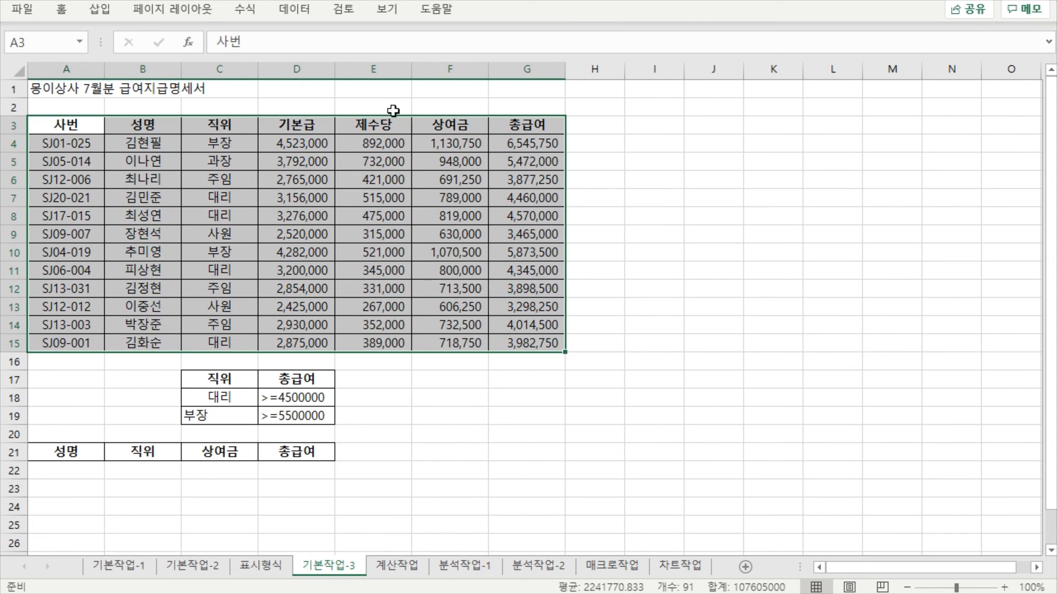
pyautogui.click(303, 12)
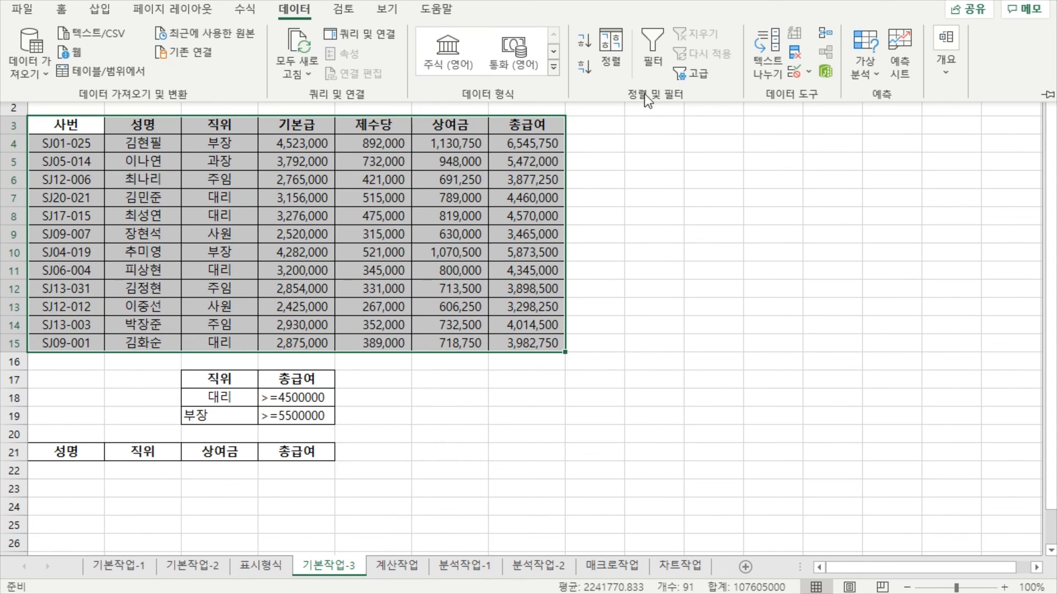
pyautogui.click(686, 77)
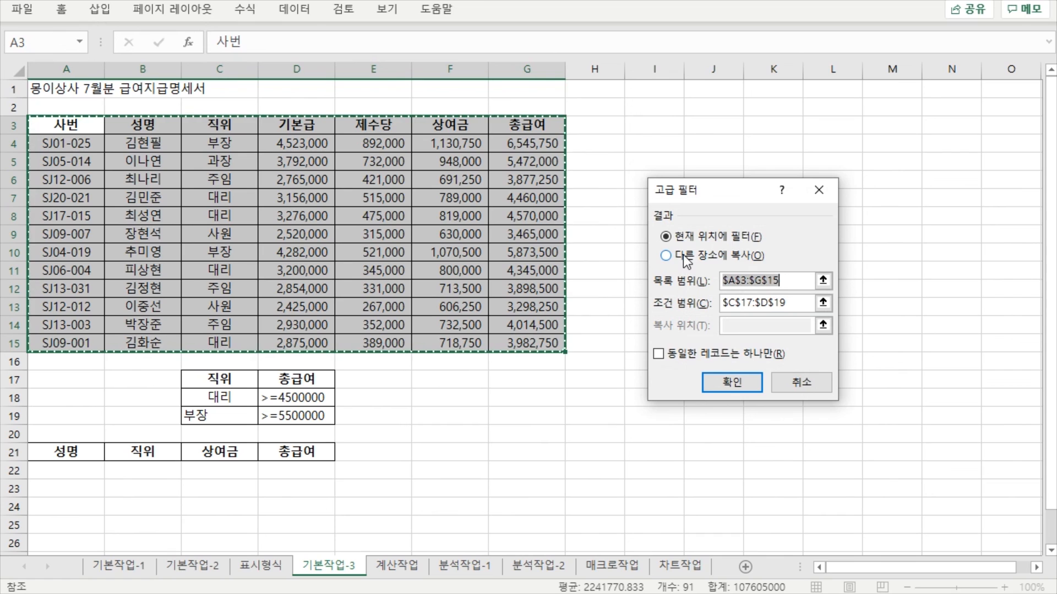
pyautogui.click(686, 256)
pyautogui.click(796, 282)
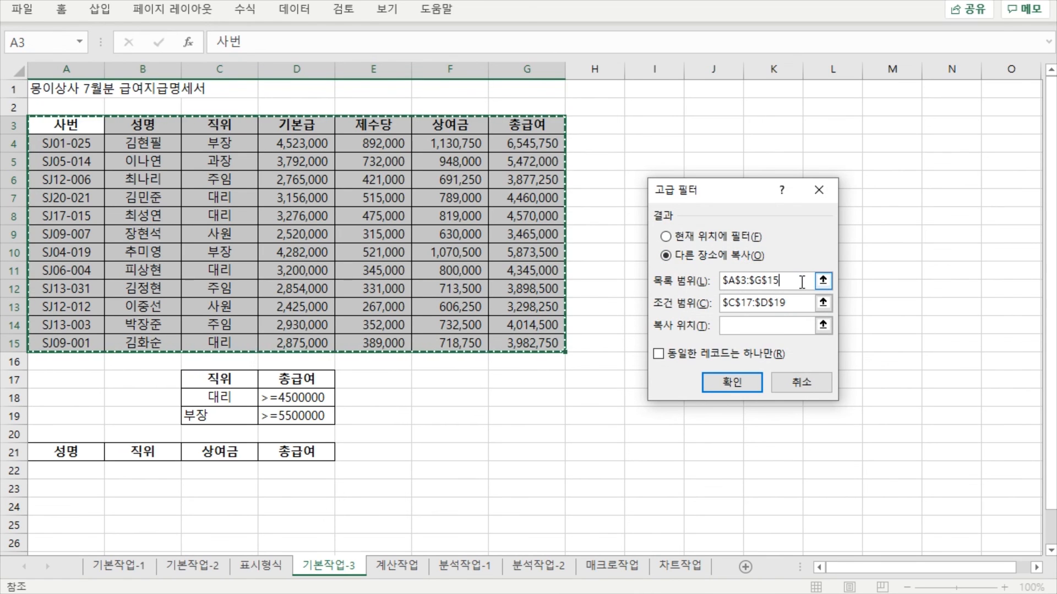
# Set the criteria range to C17:D19 and the copy destination to the headings in A21:D21, and run the filter.
pyautogui.click(788, 303)
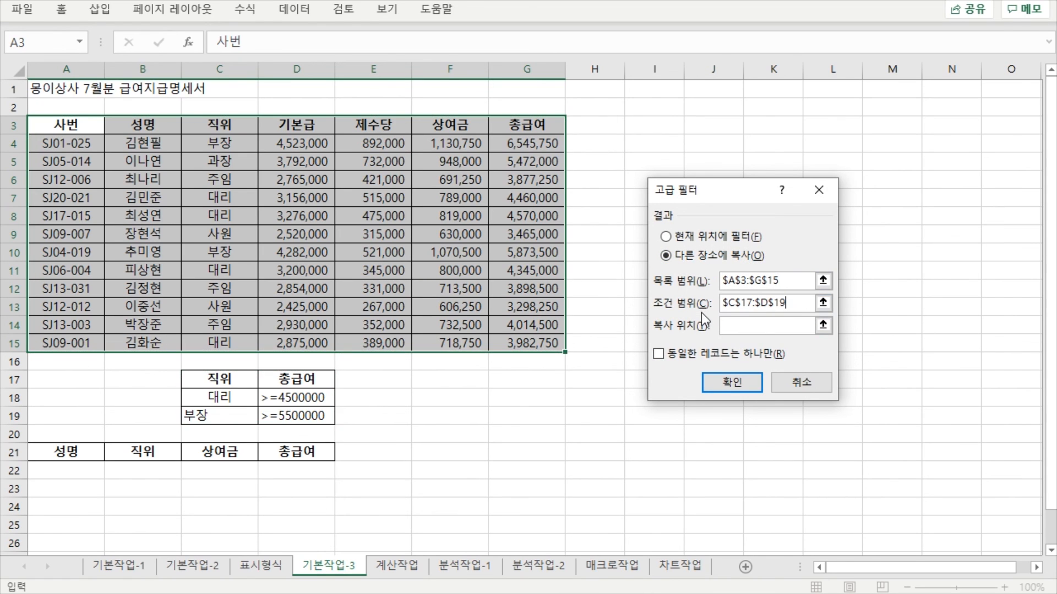
pyautogui.moveTo(794, 302); pyautogui.dragTo(717, 304)
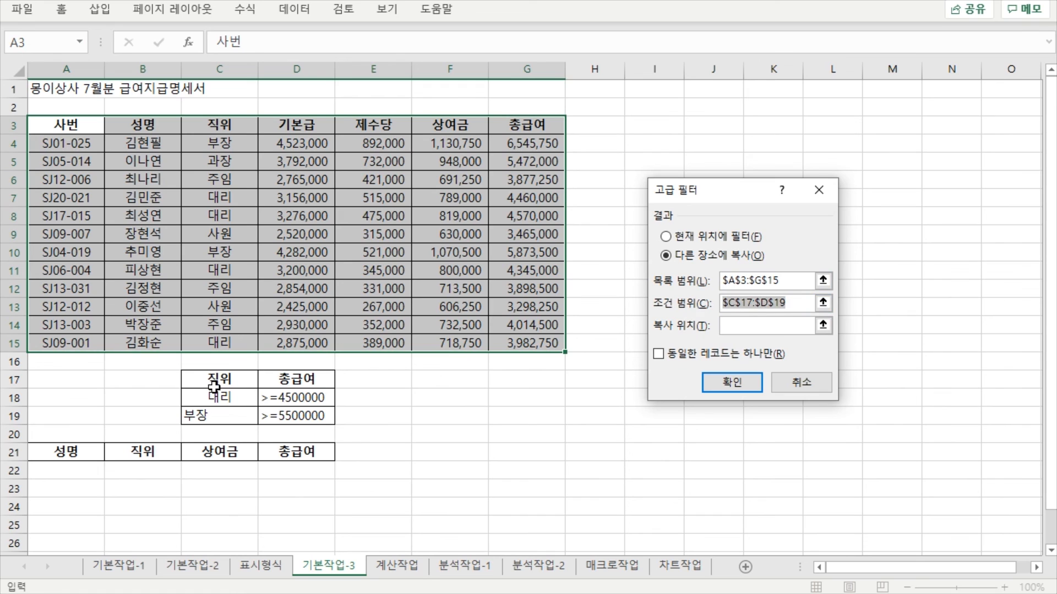
pyautogui.moveTo(215, 387); pyautogui.dragTo(324, 419)
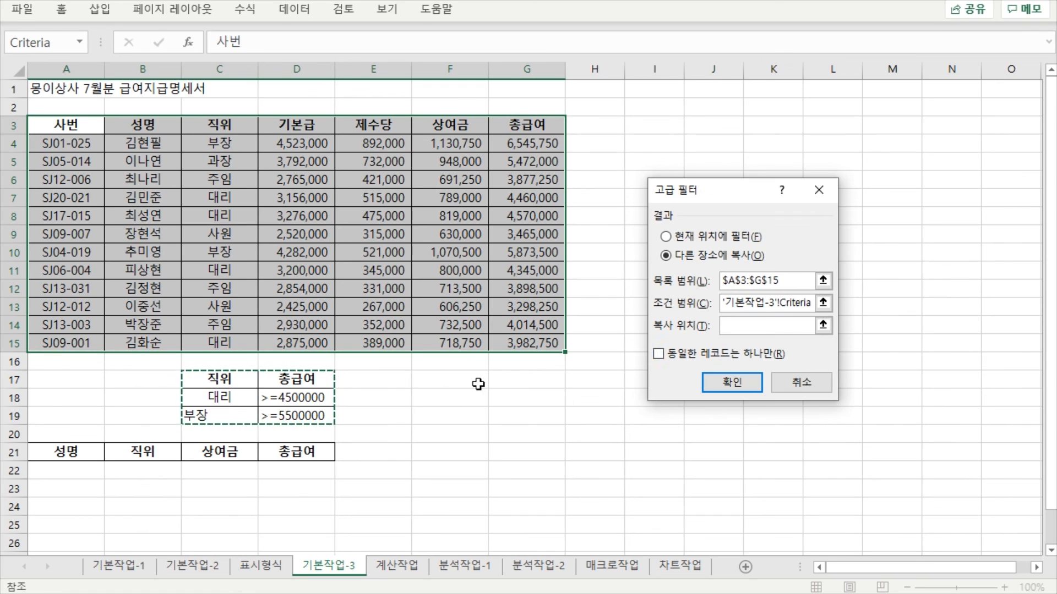
pyautogui.click(761, 323)
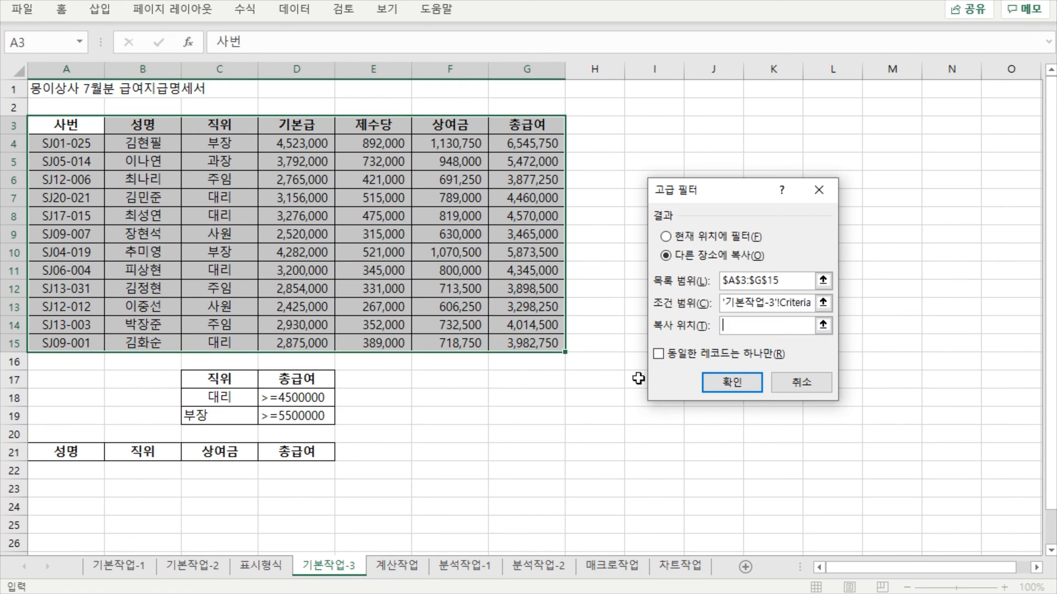
pyautogui.moveTo(43, 451); pyautogui.dragTo(297, 452)
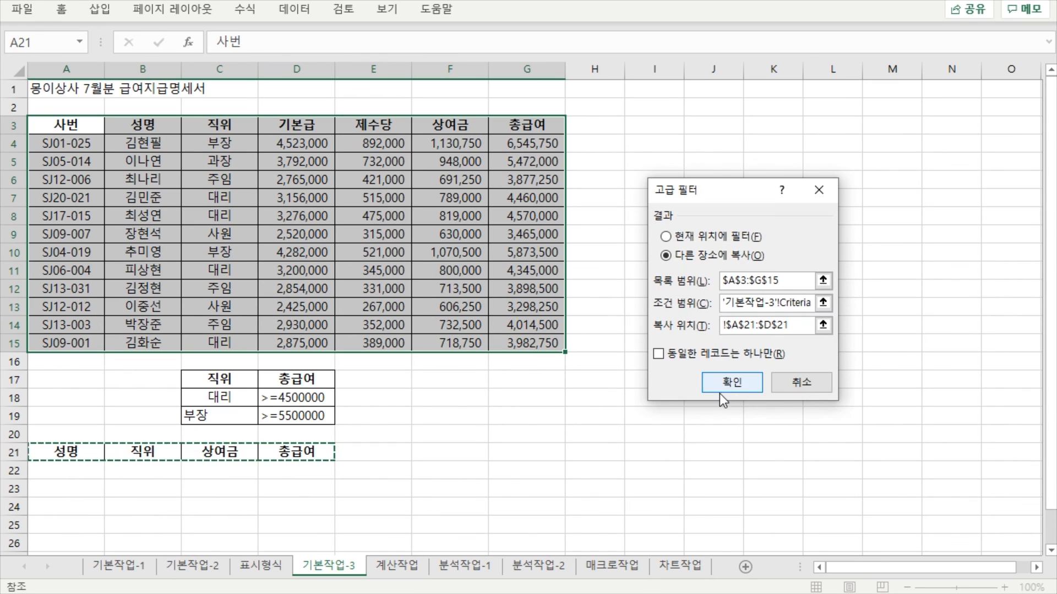
pyautogui.click(725, 384)
pyautogui.click(525, 469)
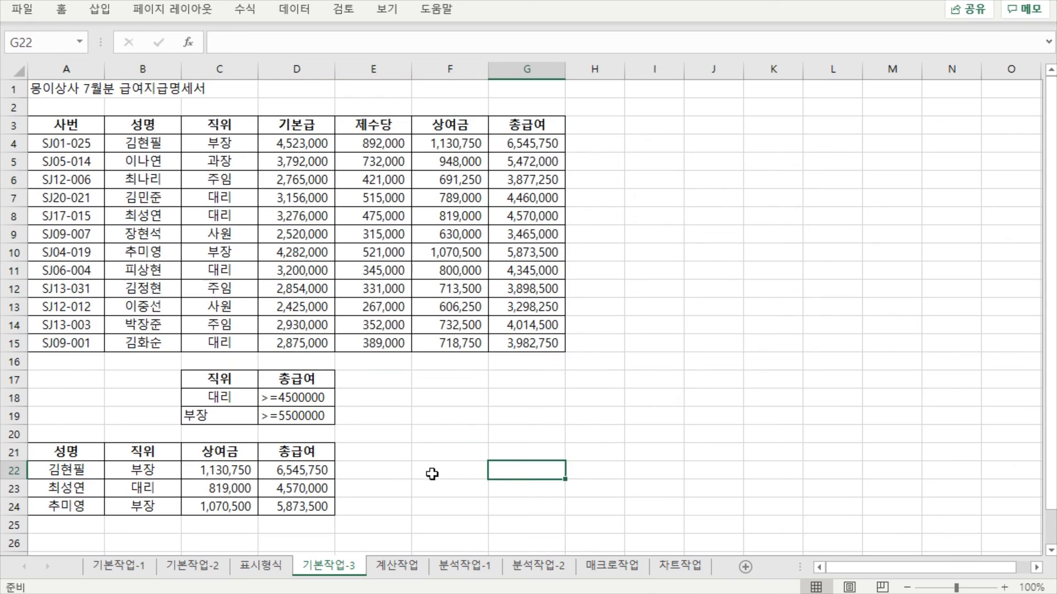
pyautogui.click(515, 454)
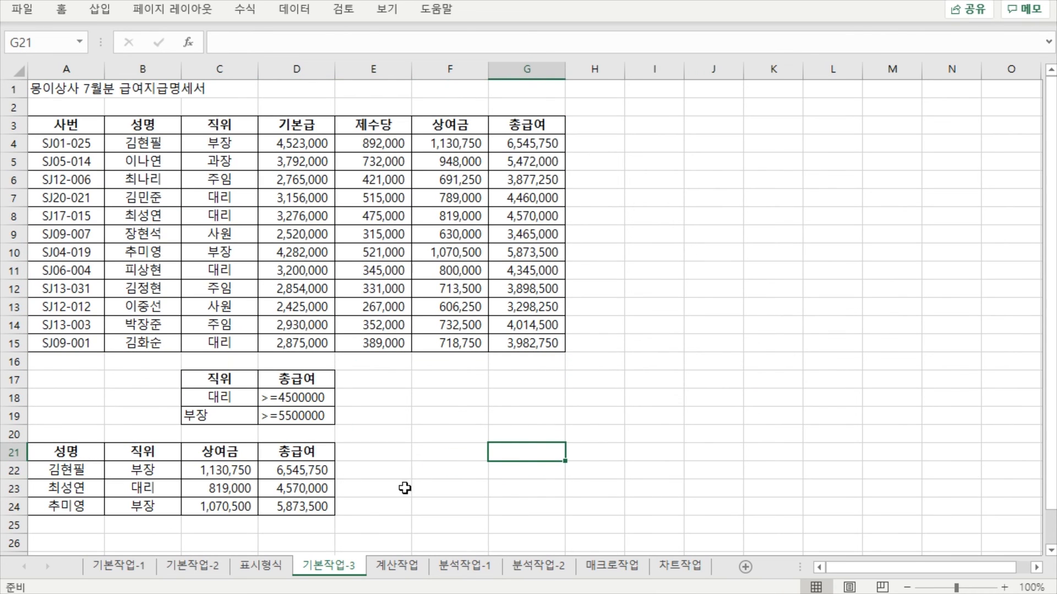
pyautogui.click(617, 438)
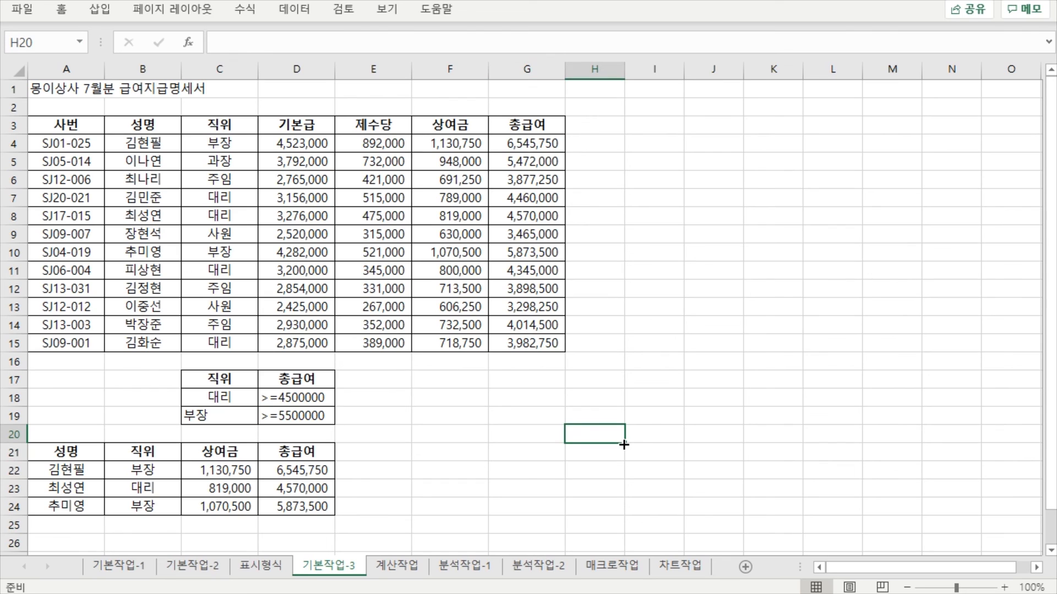